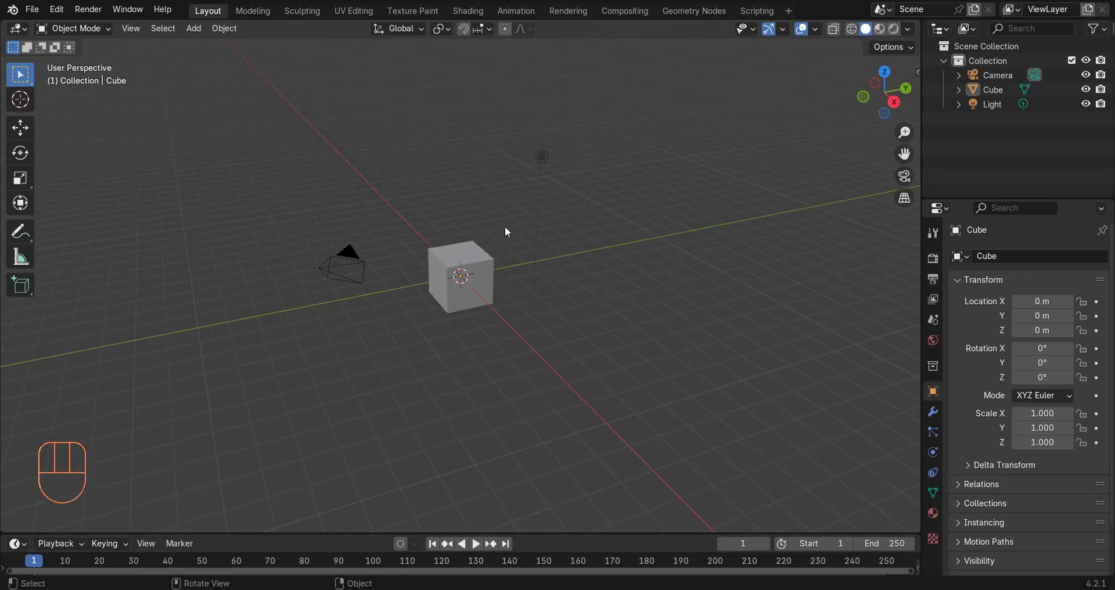
Step: Delete the default light from the scene
left_click(518, 210)
left_click(561, 124)
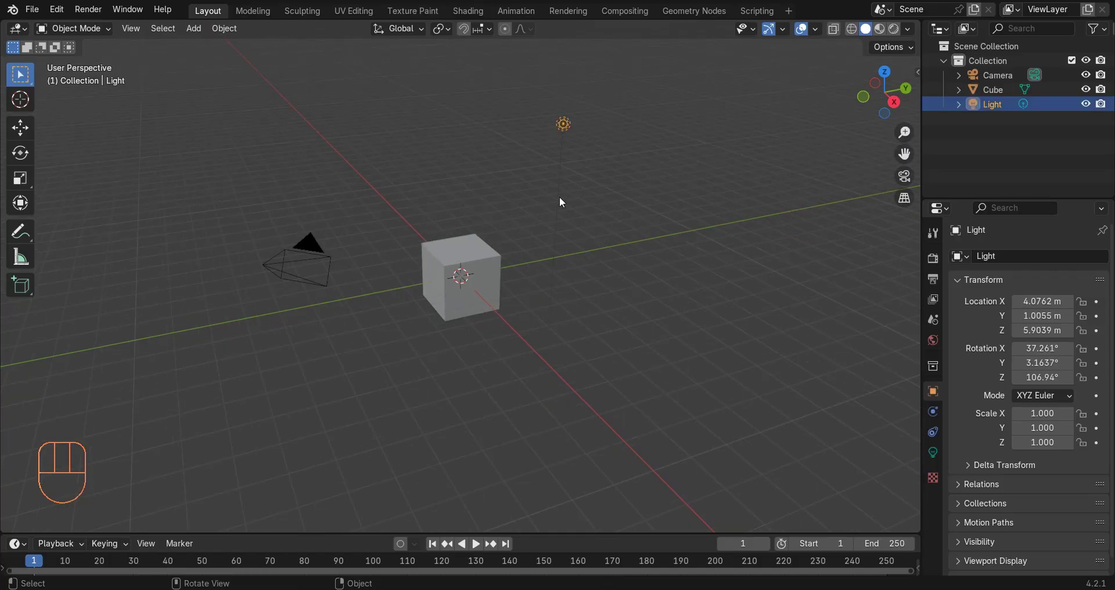
key("x")
left_click(543, 200)
scroll(502, 199, "up", 1)
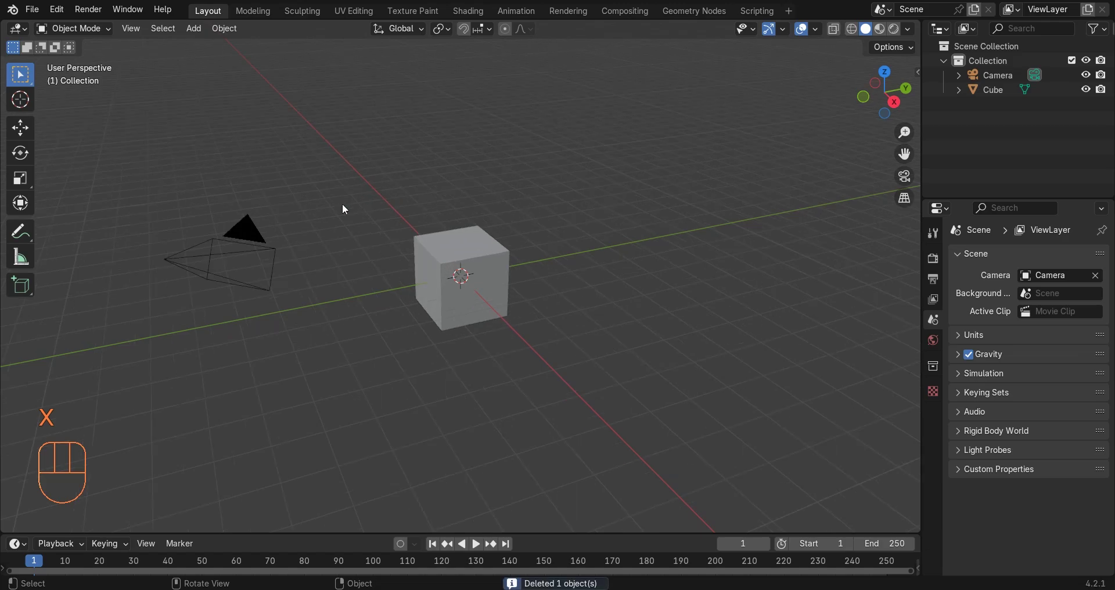
Step: Select the cube and switch the scene's render engine to Cycles
left_click(475, 257)
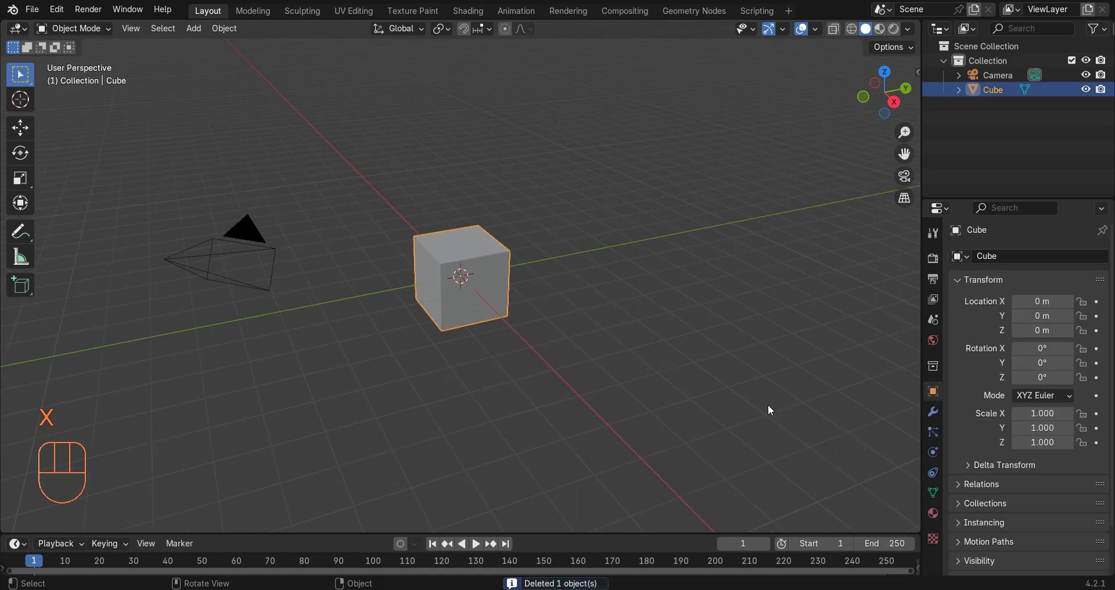
left_click(931, 257)
left_click(1031, 261)
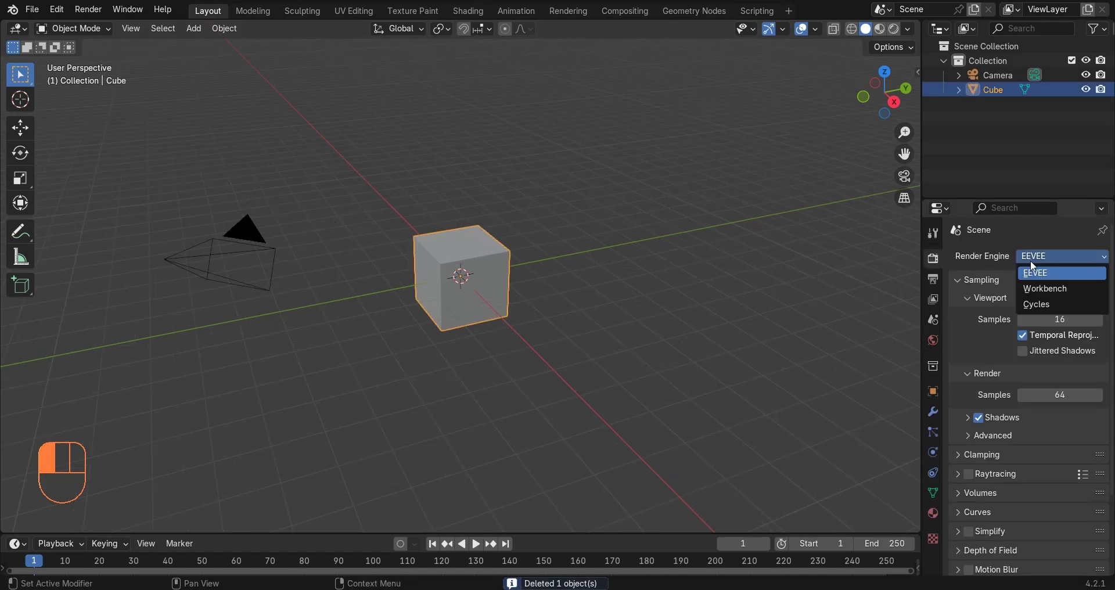
left_click(1033, 306)
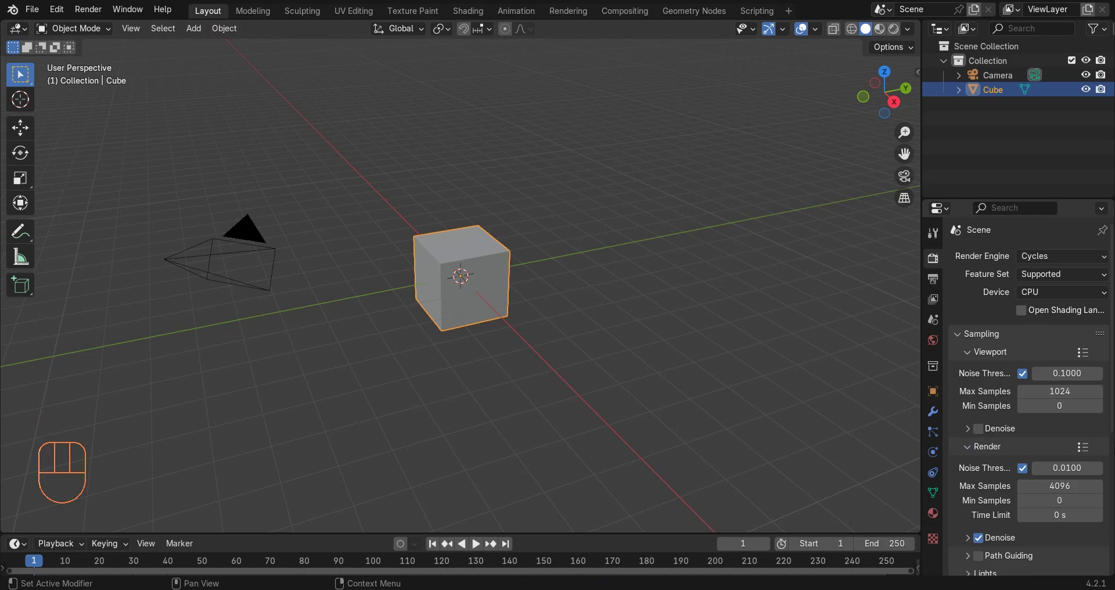
Step: Set the final render's max samples to 64 and its noise threshold to 0.05
left_click(1072, 486)
key("Return")
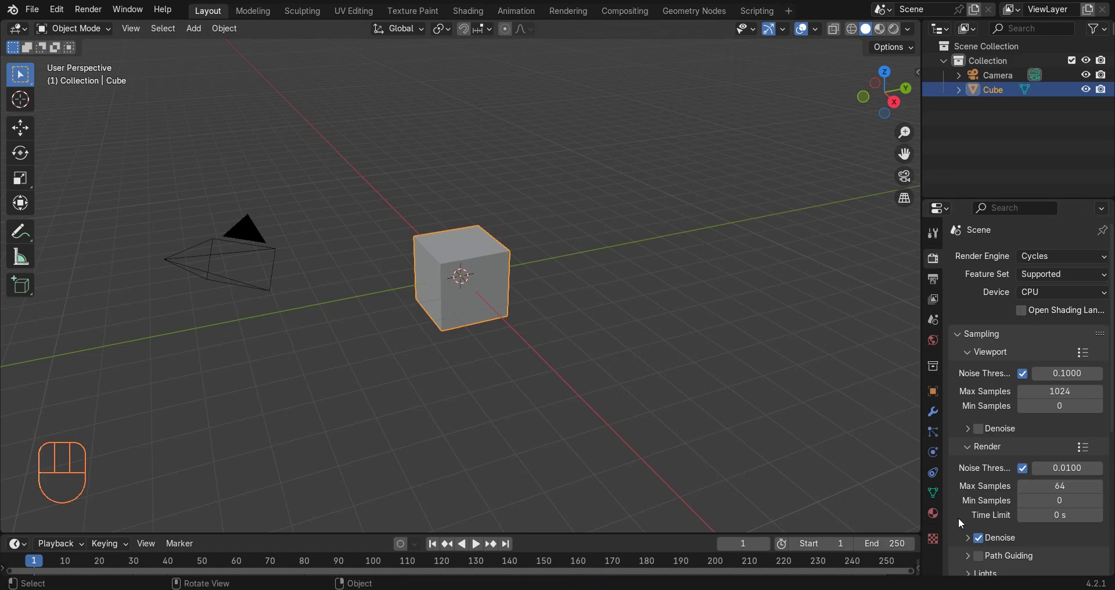
left_click(1076, 467)
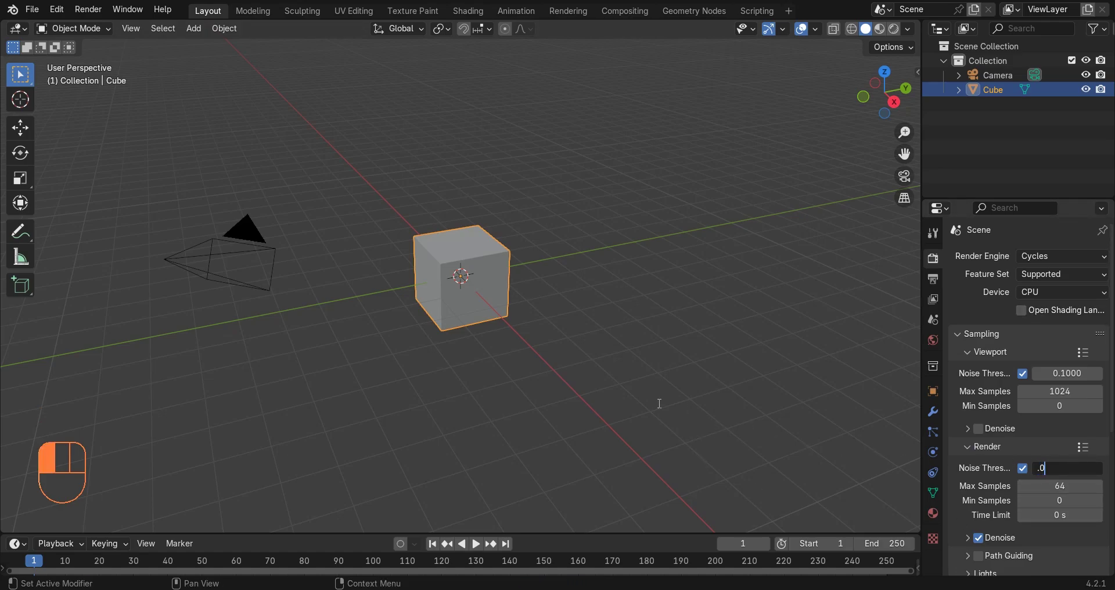
scroll(970, 474, "down", 8)
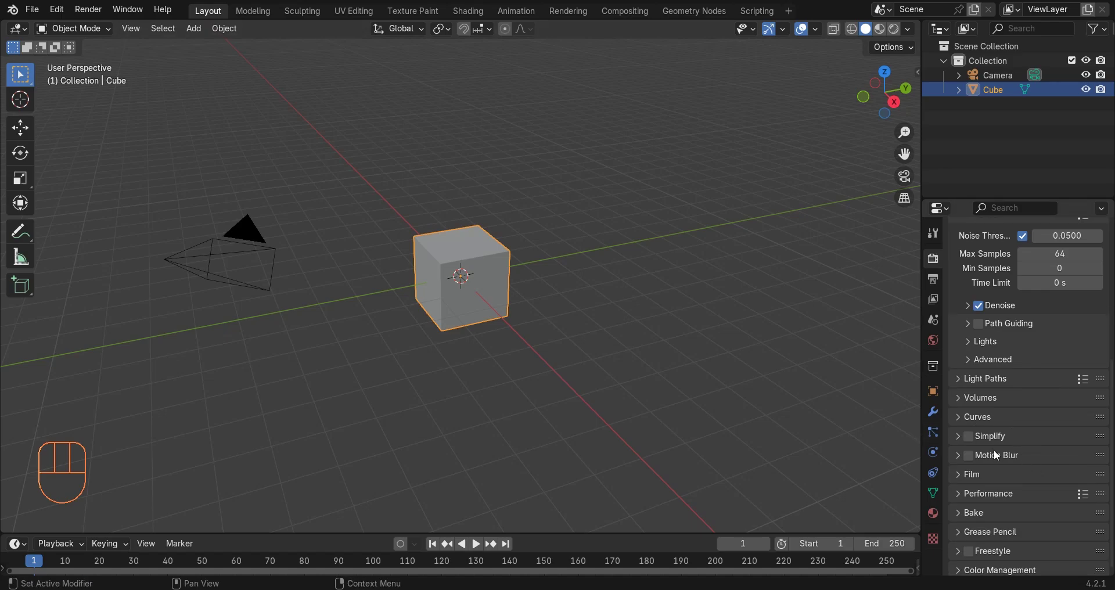
scroll(1037, 476, "down", 1)
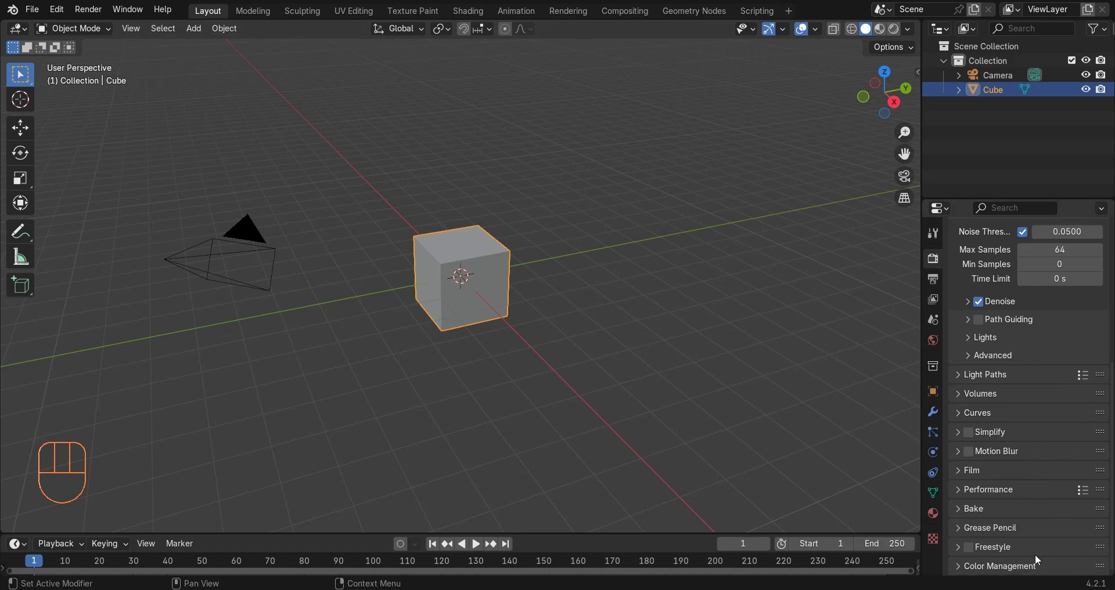
Step: Enter Edit Mode on the cube and subdivide the whole mesh with 50 cuts
middle_click_drag(573, 296, 601, 340)
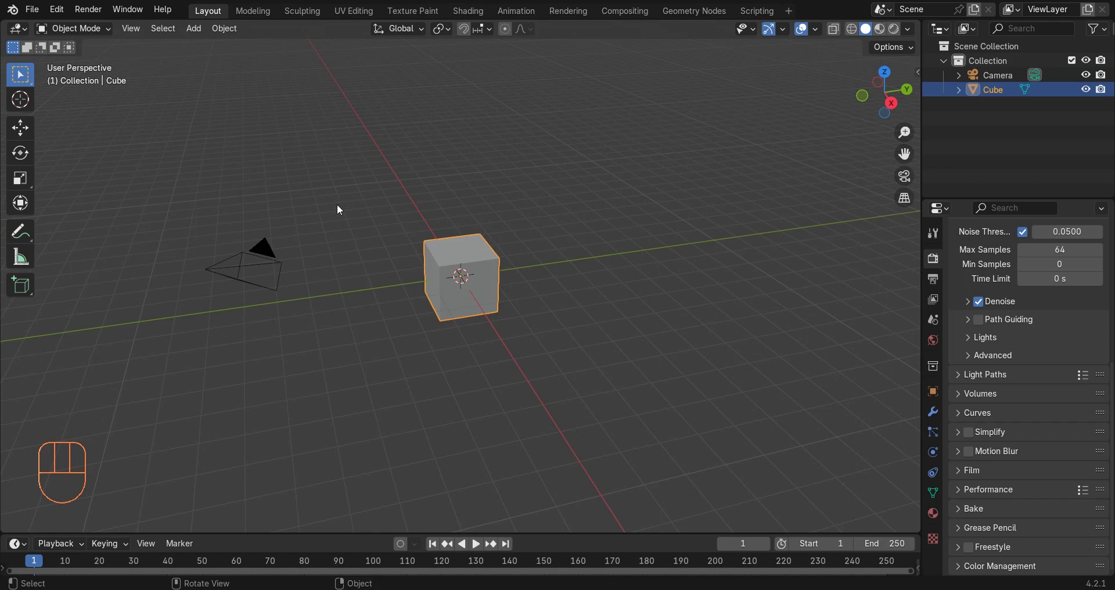
scroll(454, 264, "up", 2)
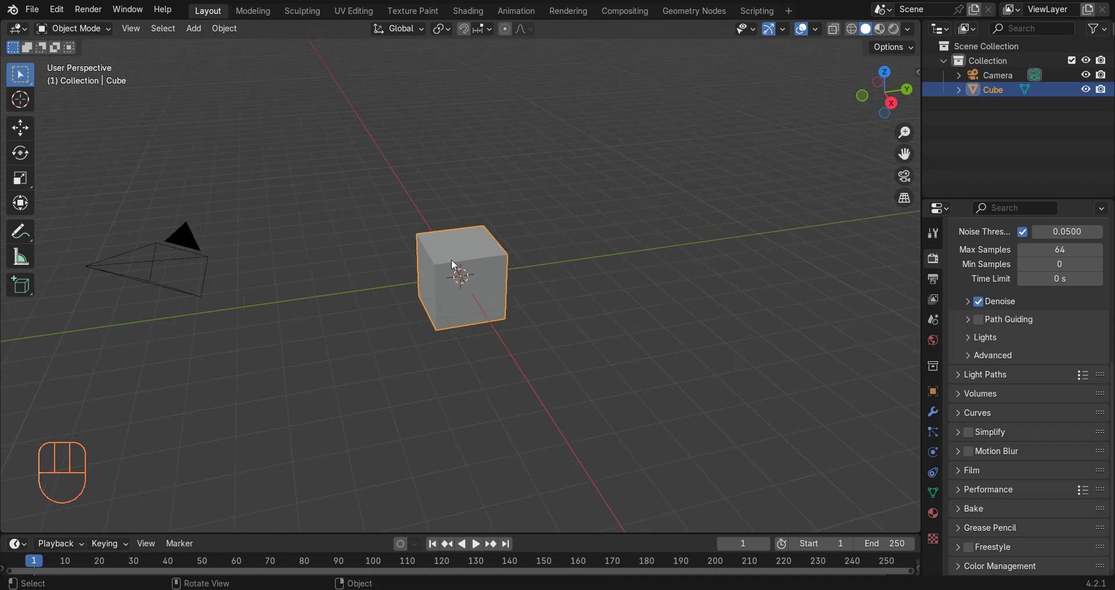
left_click(80, 29)
left_click(69, 61)
right_click(612, 219)
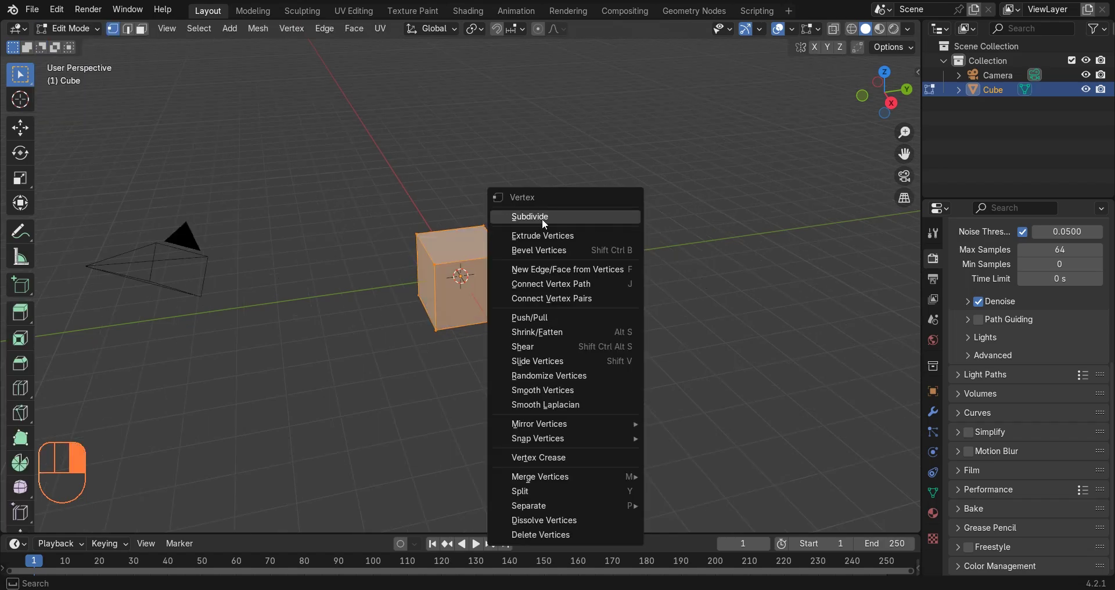
left_click(534, 217)
left_click(111, 521)
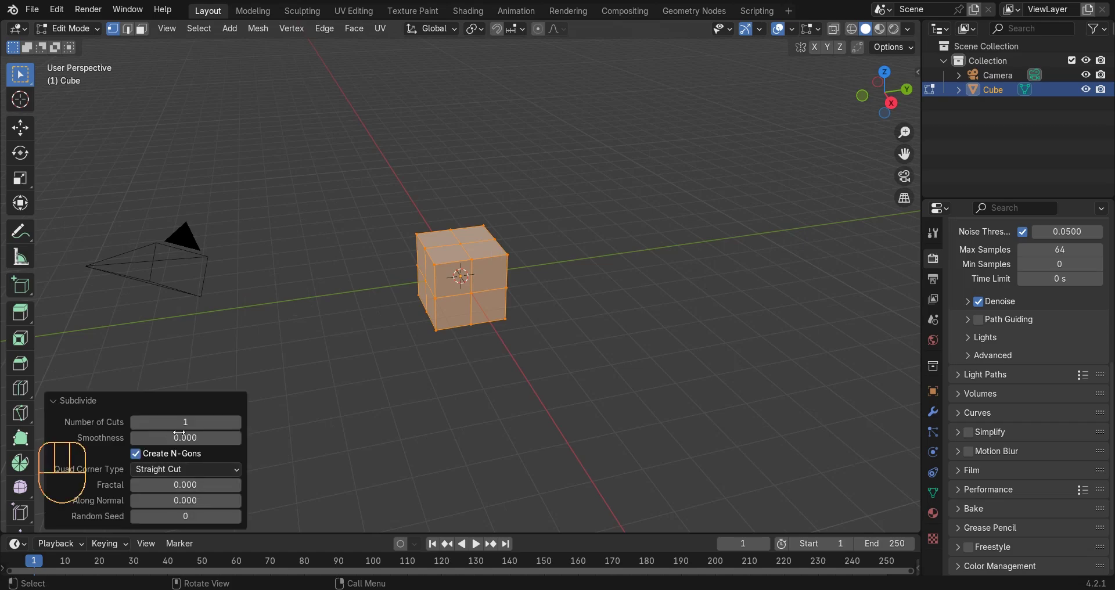
left_click(180, 422)
type("50")
key("Return")
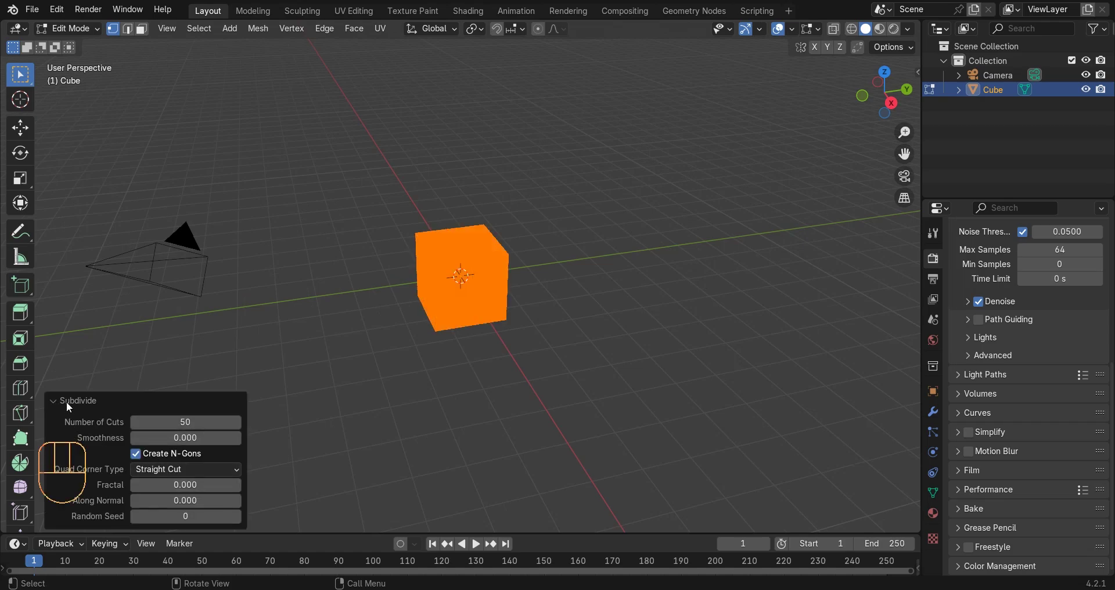
left_click(68, 403)
Step: Round the subdivided cube into a ball with To Sphere and return to Object Mode
key("shift+alt+s")
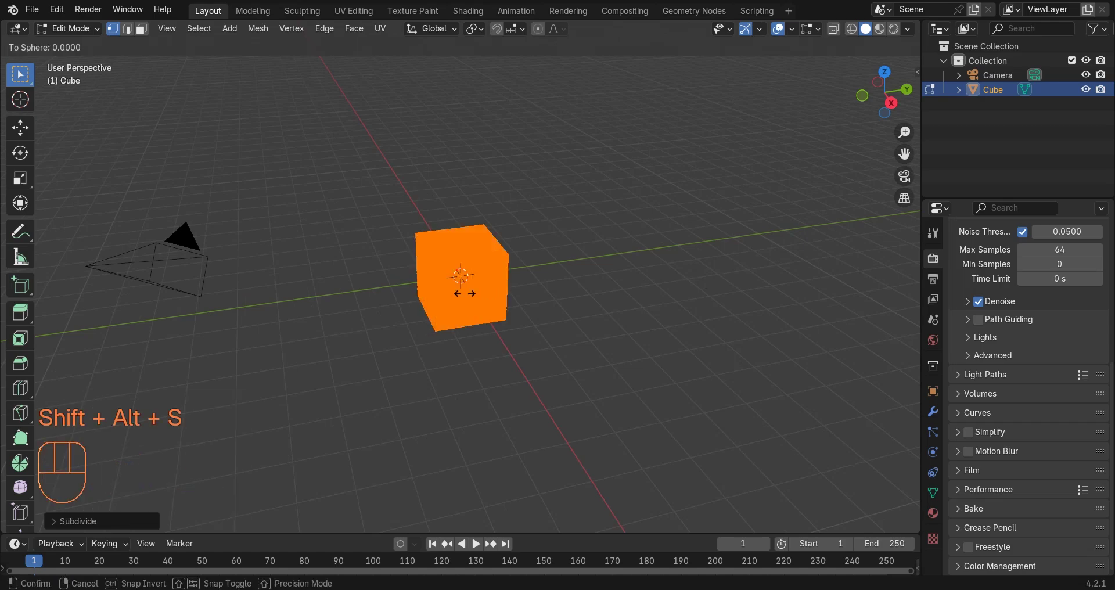
left_click(263, 320)
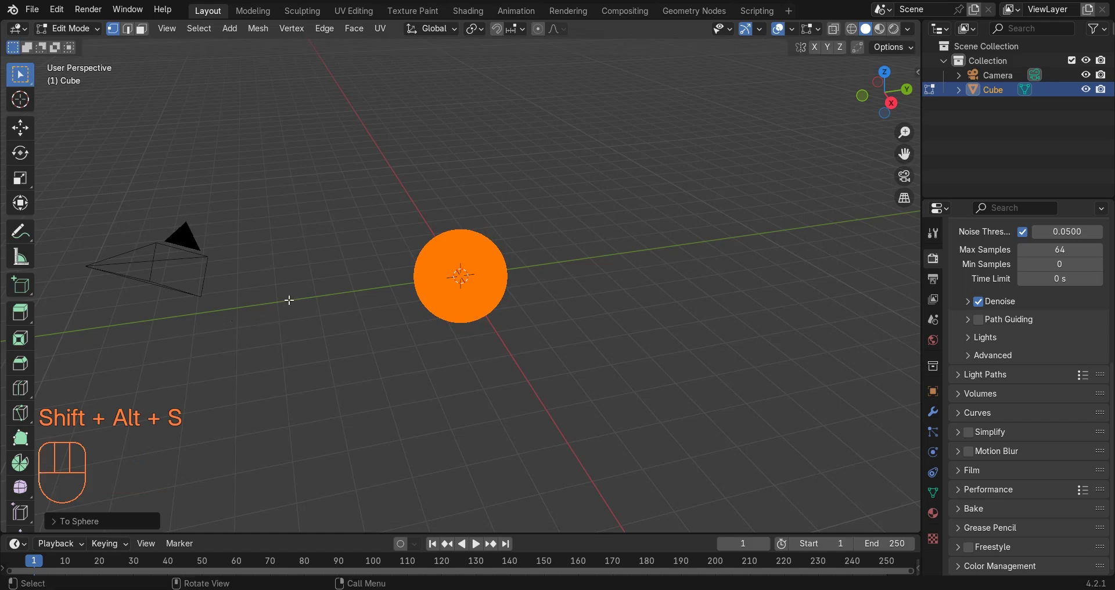
scroll(515, 252, "down", 2)
key("Tab")
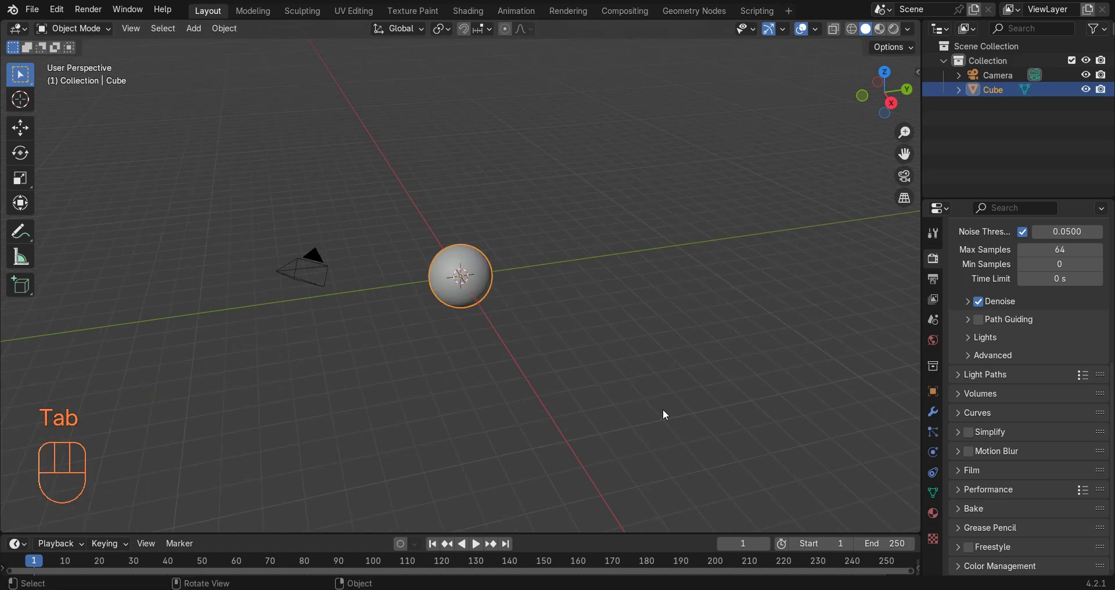
Step: Set the sphere's X, Y and Z scale to 10
left_click(932, 392)
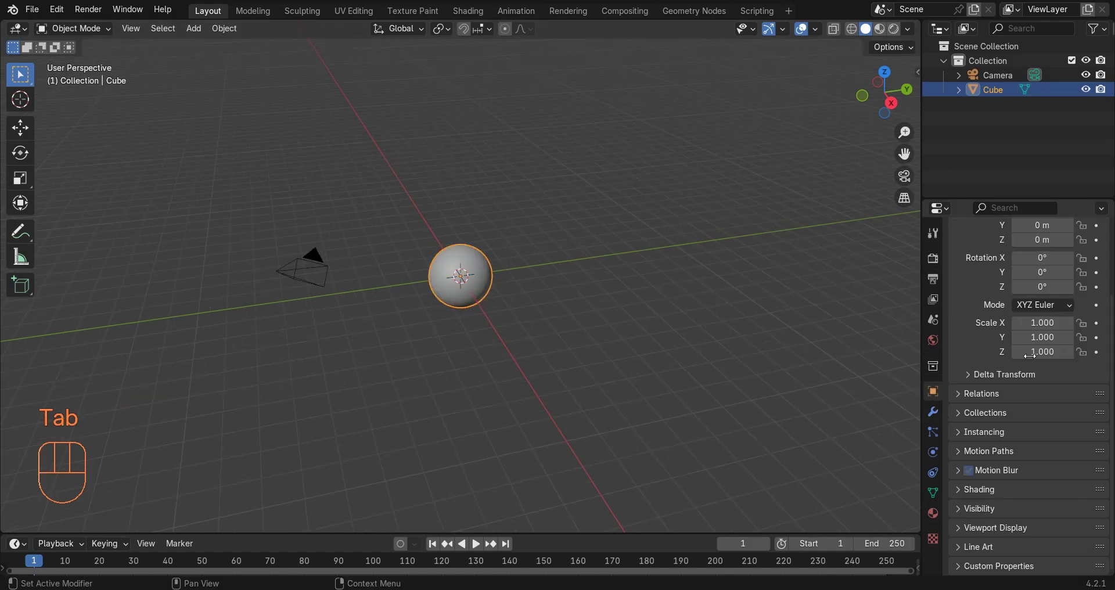
left_click_drag(1041, 327, 1041, 352)
type("0")
key("Return")
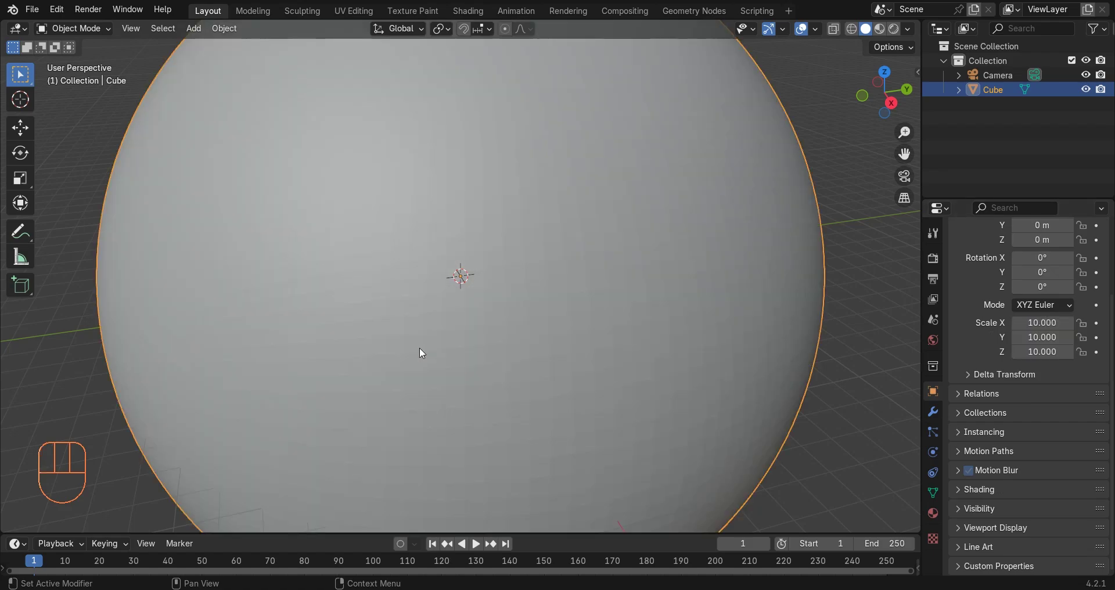
Step: Apply Shade Auto Smooth to the sphere
scroll(555, 304, "down", 6)
right_click(614, 245)
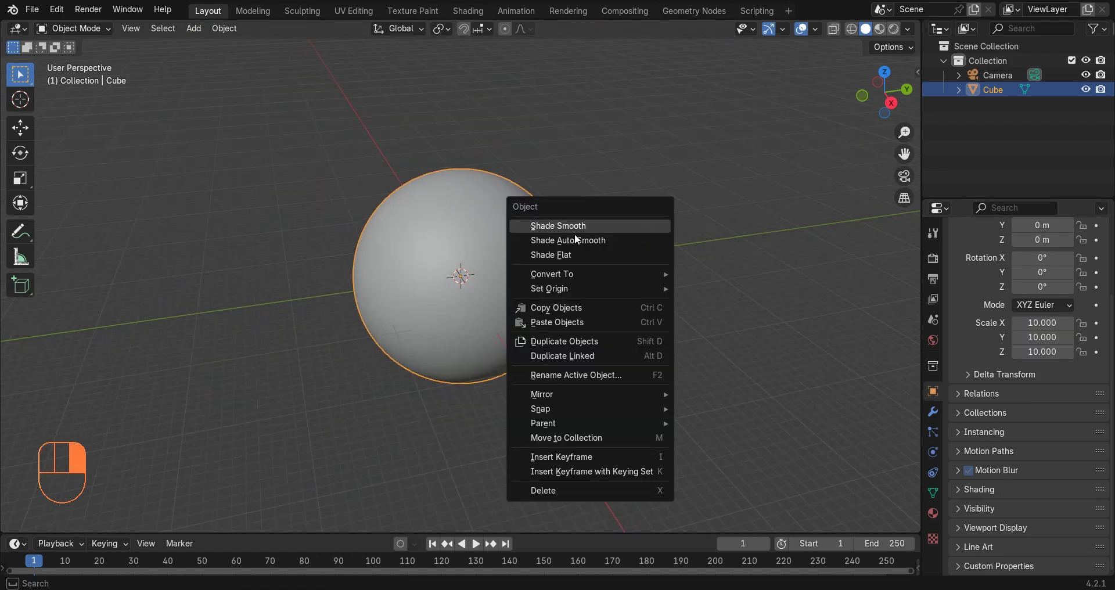
left_click(574, 238)
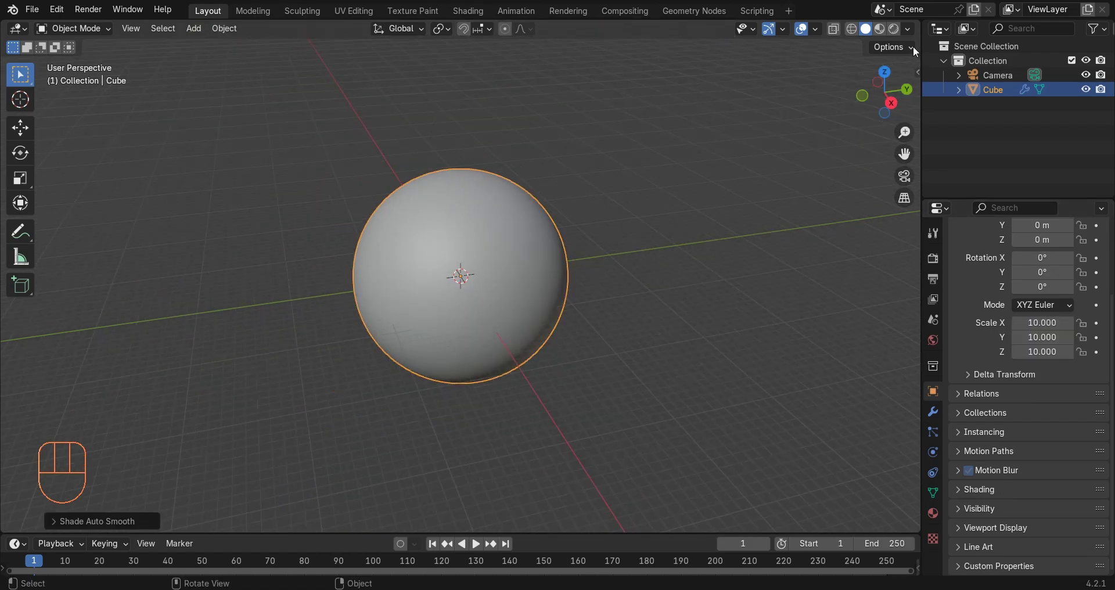
Step: Switch the viewport to rendered shading and set the world background color to black
left_click(895, 30)
middle_click_drag(784, 261, 749, 319)
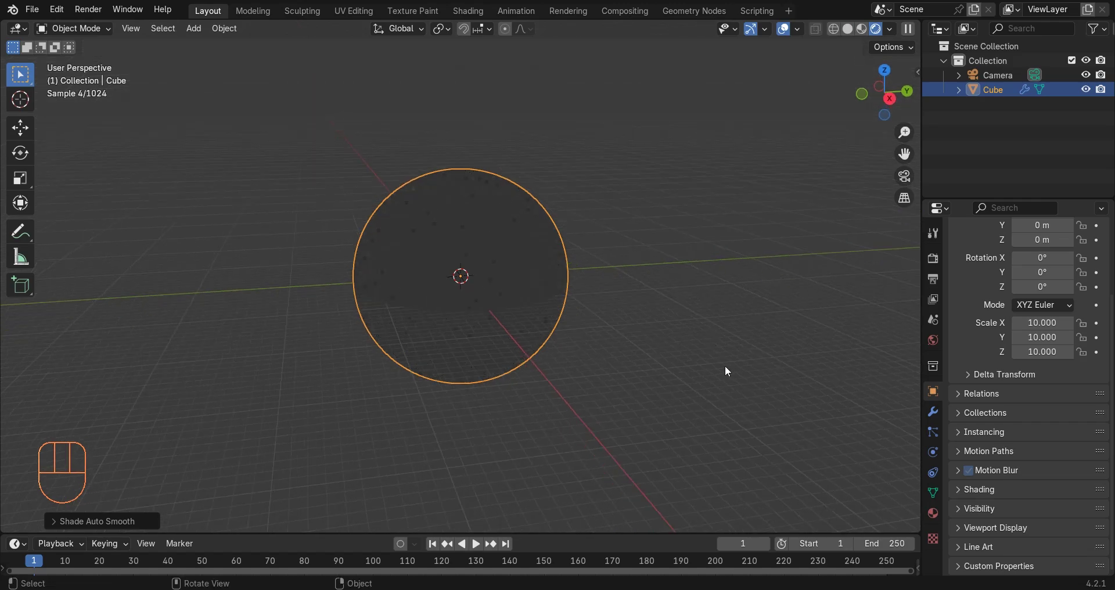
left_click(934, 338)
left_click(1055, 346)
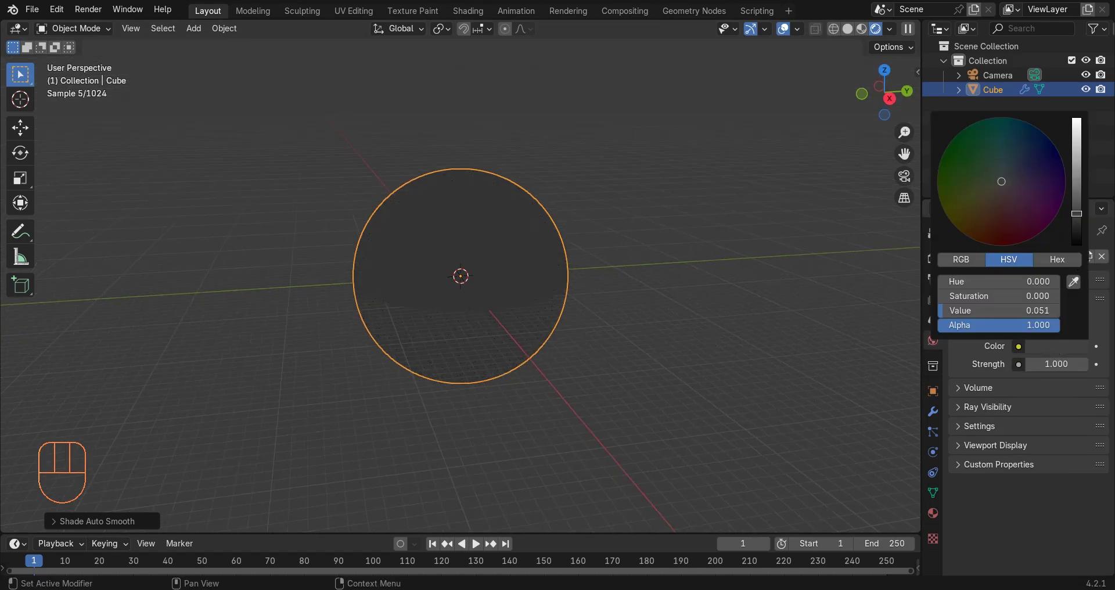
left_click_drag(1076, 217, 1077, 246)
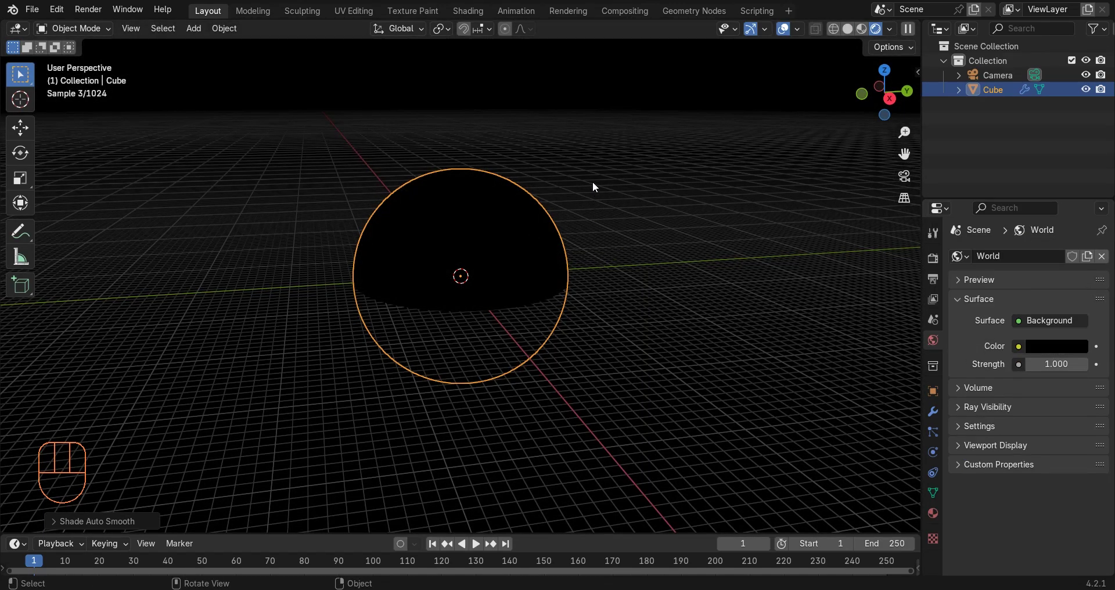
Step: Add a sun light to the scene and set its strength to 20
key("shift+a")
mouse_move(614, 367)
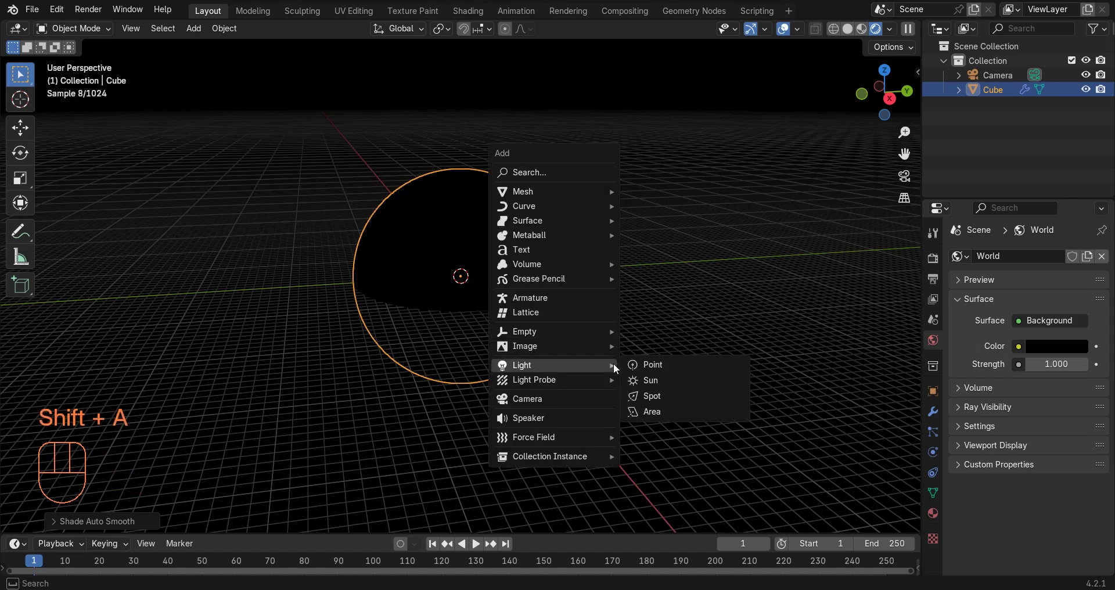
left_click(661, 386)
left_click(933, 452)
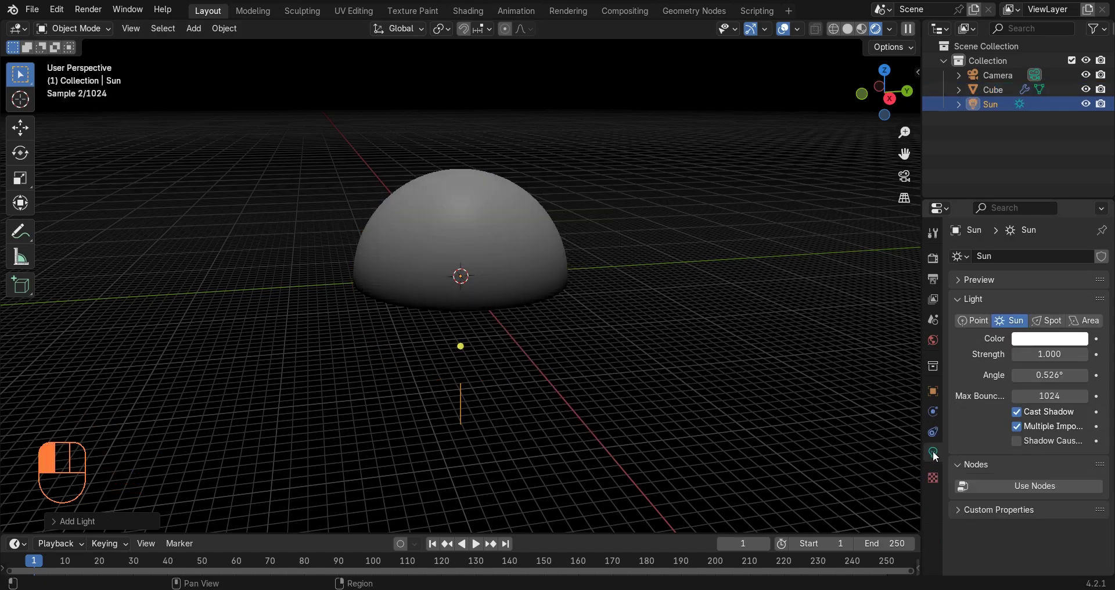
left_click(1044, 352)
type("20")
key("Return")
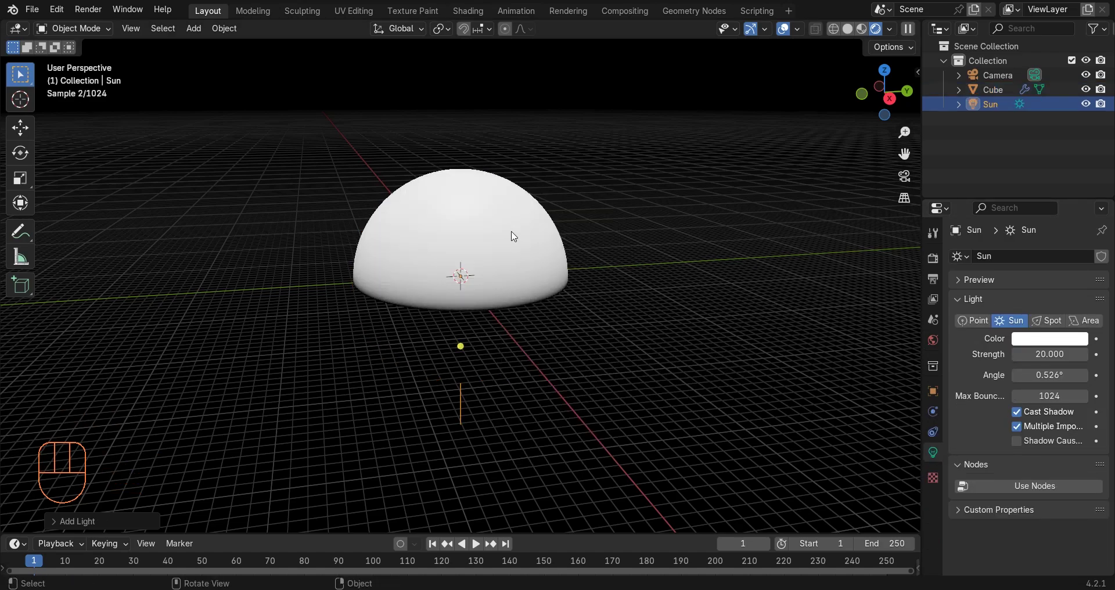
Step: Enlarge the timeline area into a Shader Editor showing the sphere's material, hide its sidebar, and rename the material Surface
left_click(447, 201)
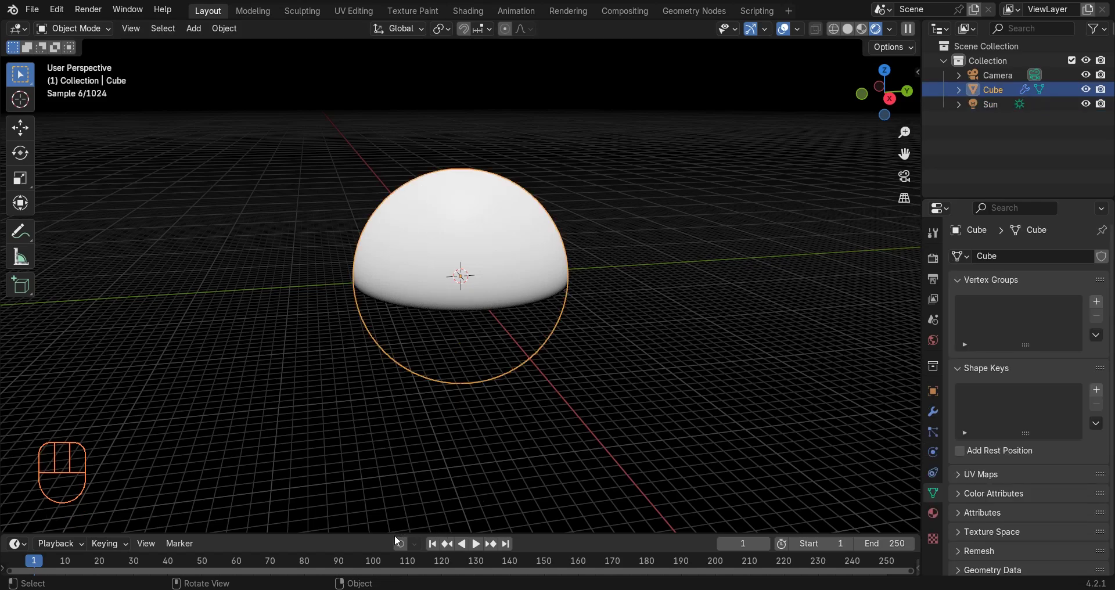
left_click_drag(395, 535, 17, 307)
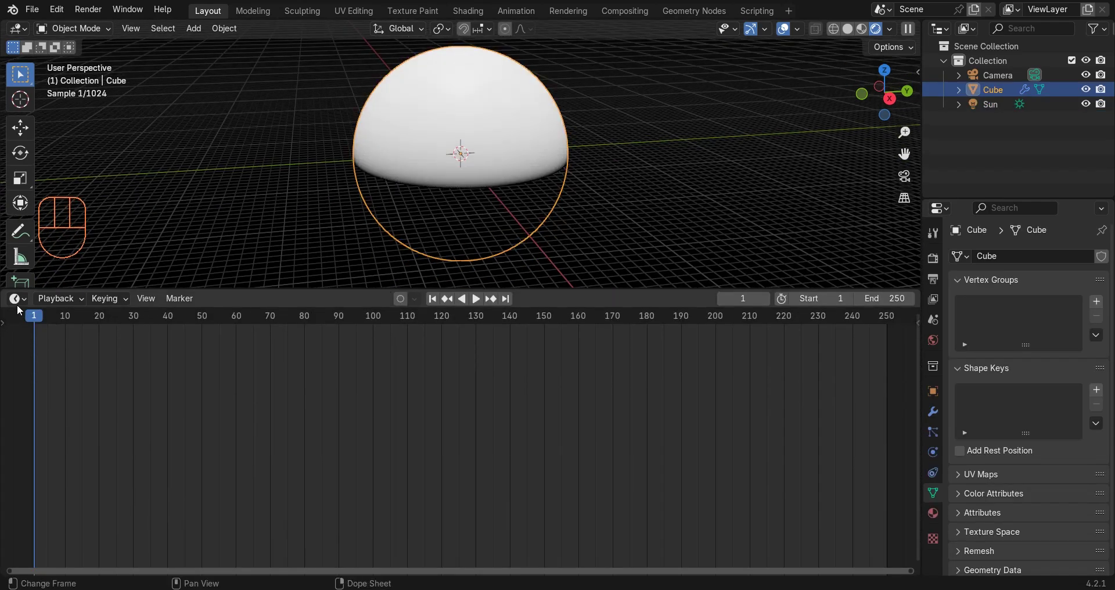
left_click(17, 301)
left_click(71, 431)
scroll(501, 182, "up", 2)
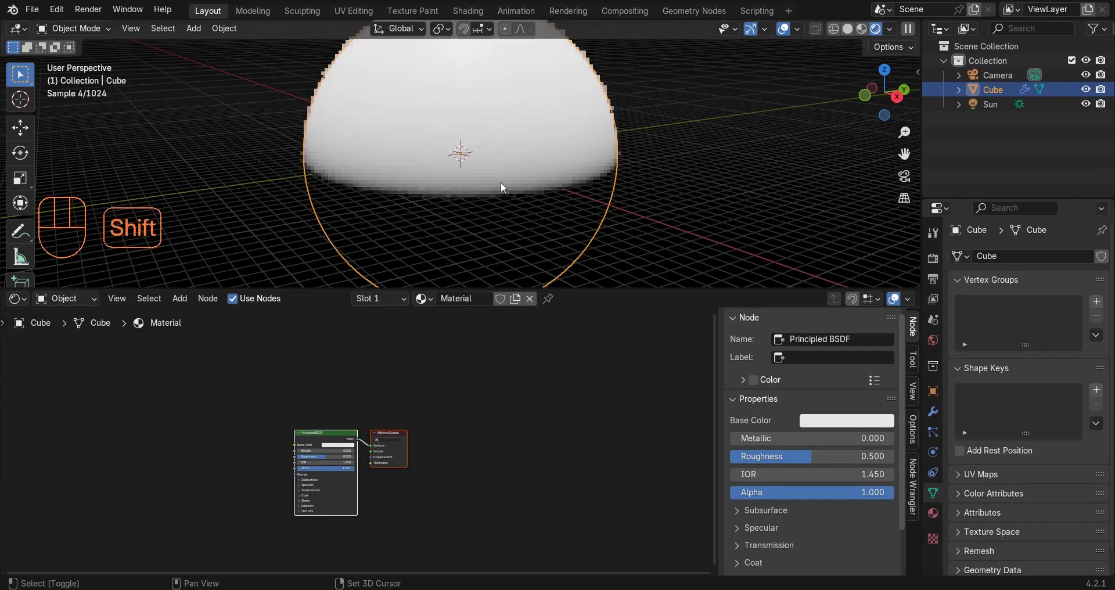
key("n")
scroll(451, 346, "up", 4)
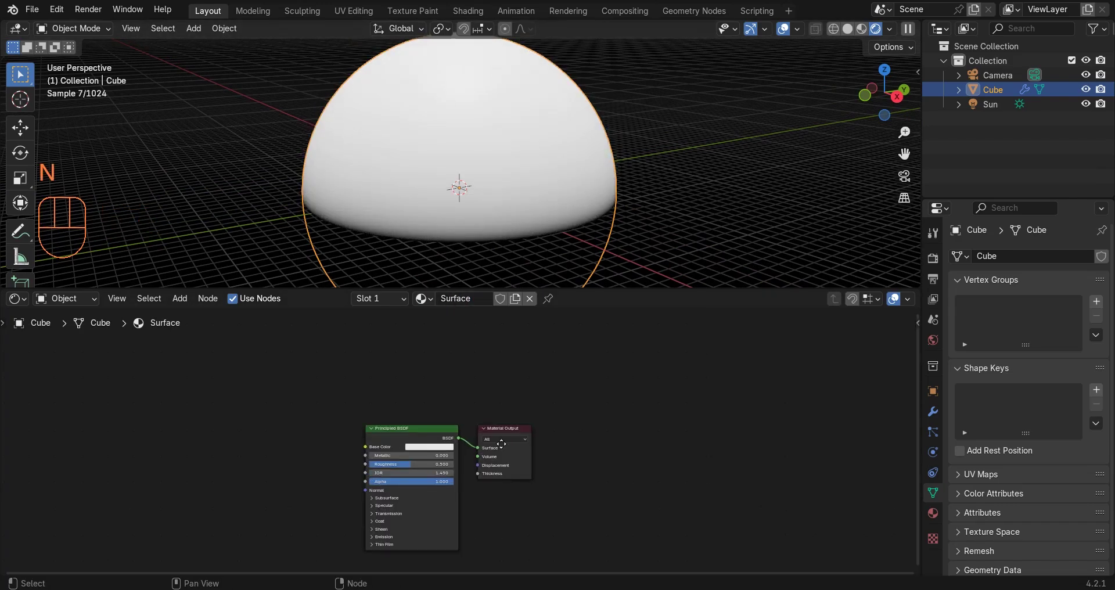
Step: Add a Noise Texture node before the Principled BSDF in the Surface material
key("shift+a")
type("noi")
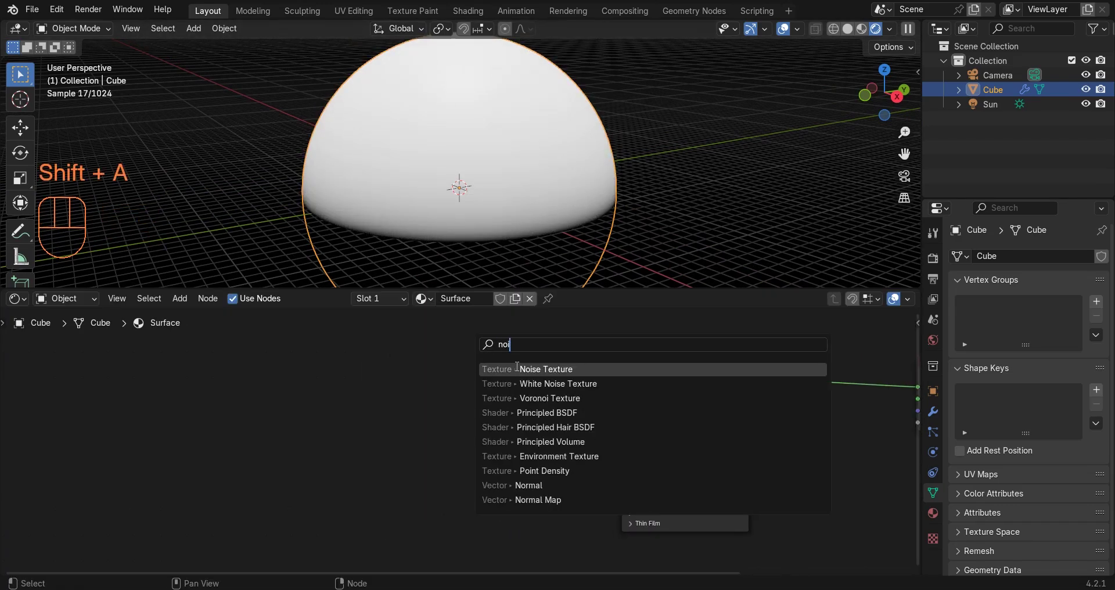
key("Return")
left_click(385, 347)
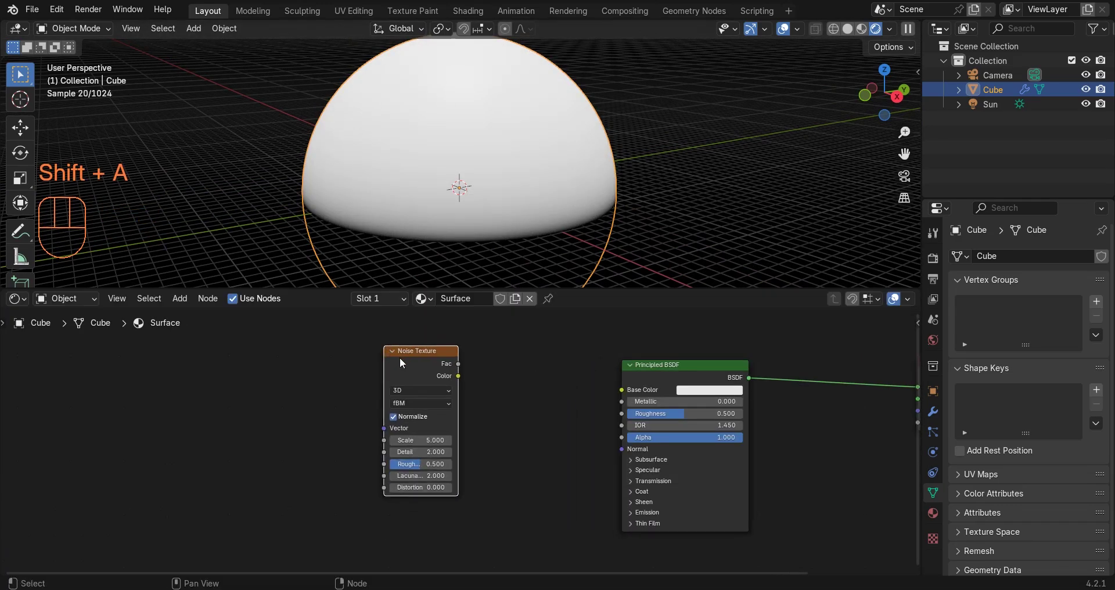
Step: Connect Texture Coordinate and Mapping nodes to the Noise Texture and move the pair farther away from it
middle_click_drag(385, 346, 461, 343)
key("ctrl+t")
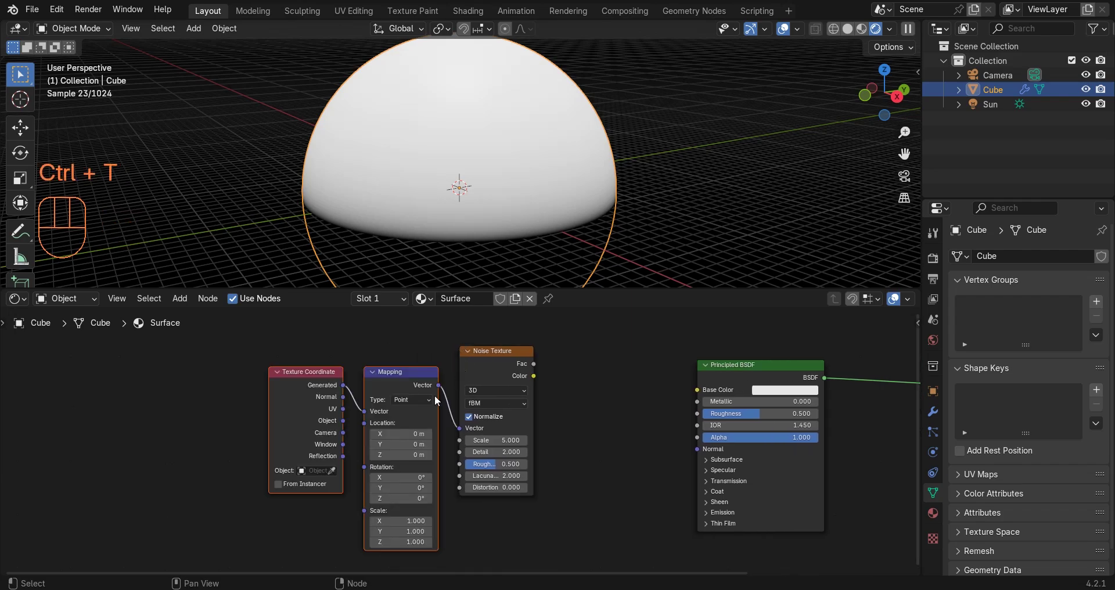
key("g")
left_click(315, 394)
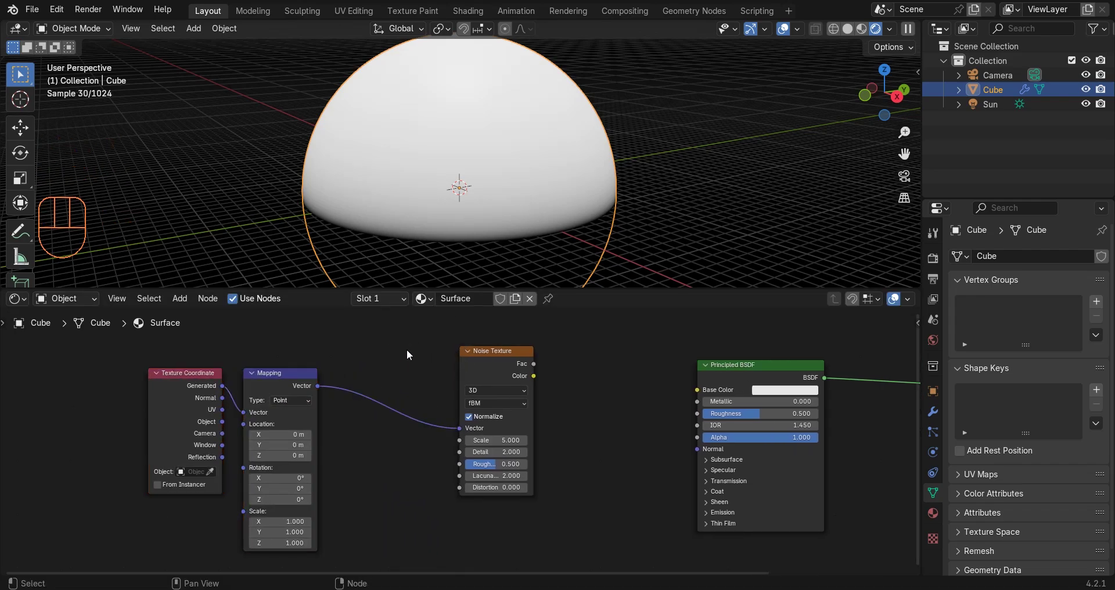
Step: Look up the Node Wrangler add-on in the preferences and make sure it is enabled
left_click(56, 9)
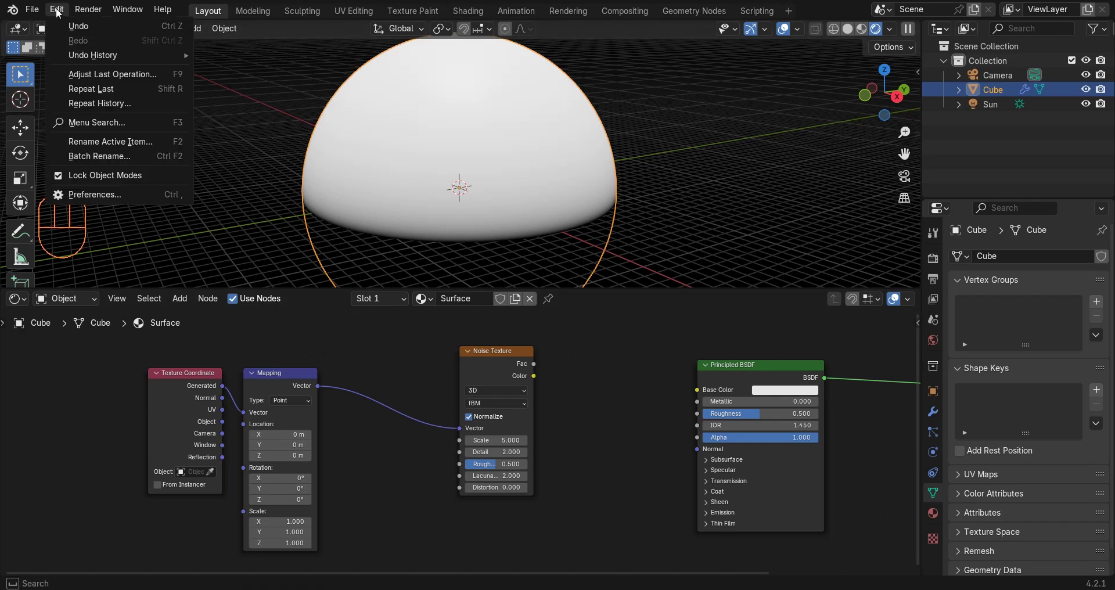
left_click(81, 195)
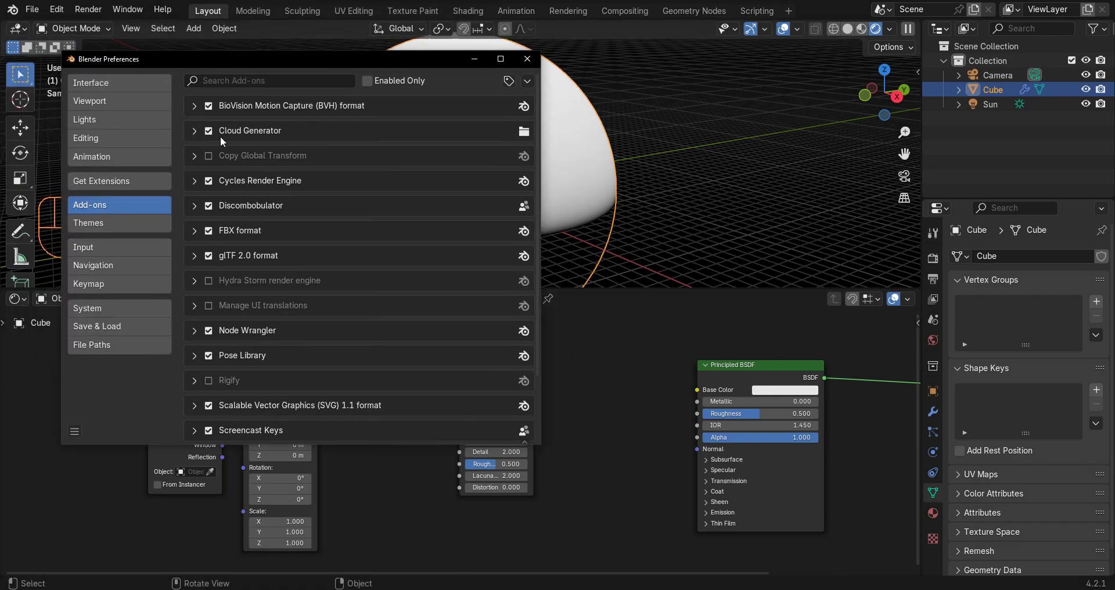
left_click(255, 85)
type("node")
key("Return")
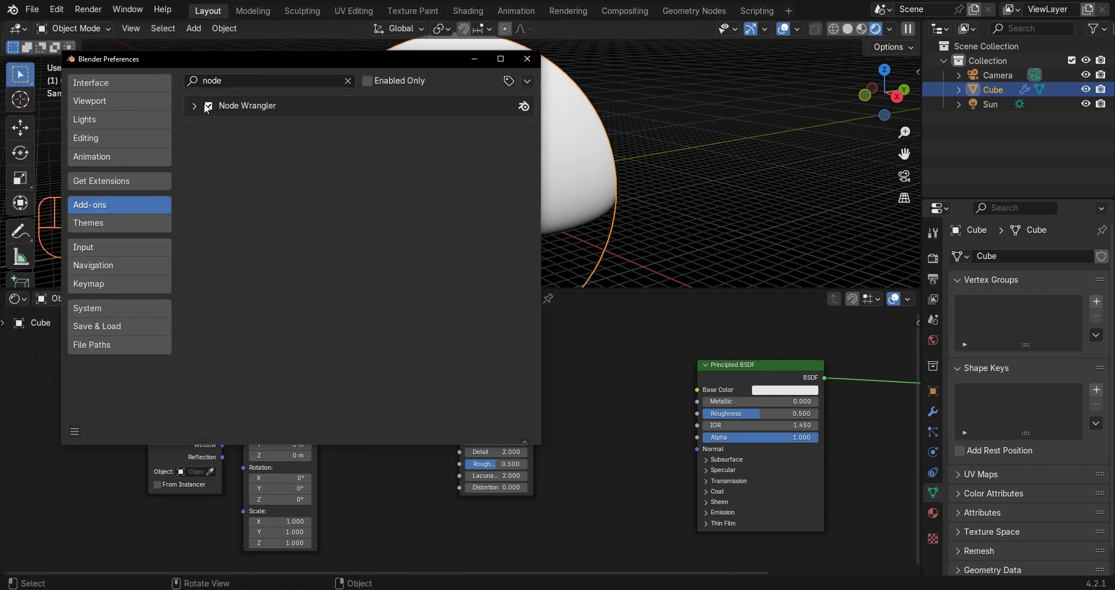
left_click(208, 106)
left_click(523, 59)
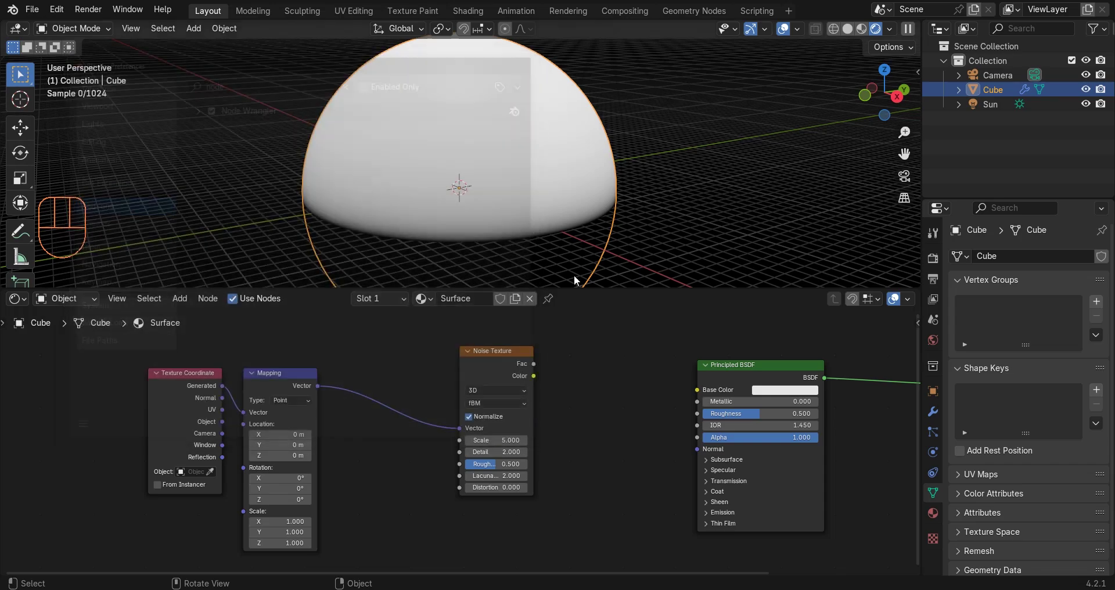
Step: Rearrange the nodes so Texture Coordinate sits farther from Mapping and the Noise Texture sits close beside Mapping
left_click_drag(458, 370, 444, 376)
middle_click_drag(375, 417, 433, 392)
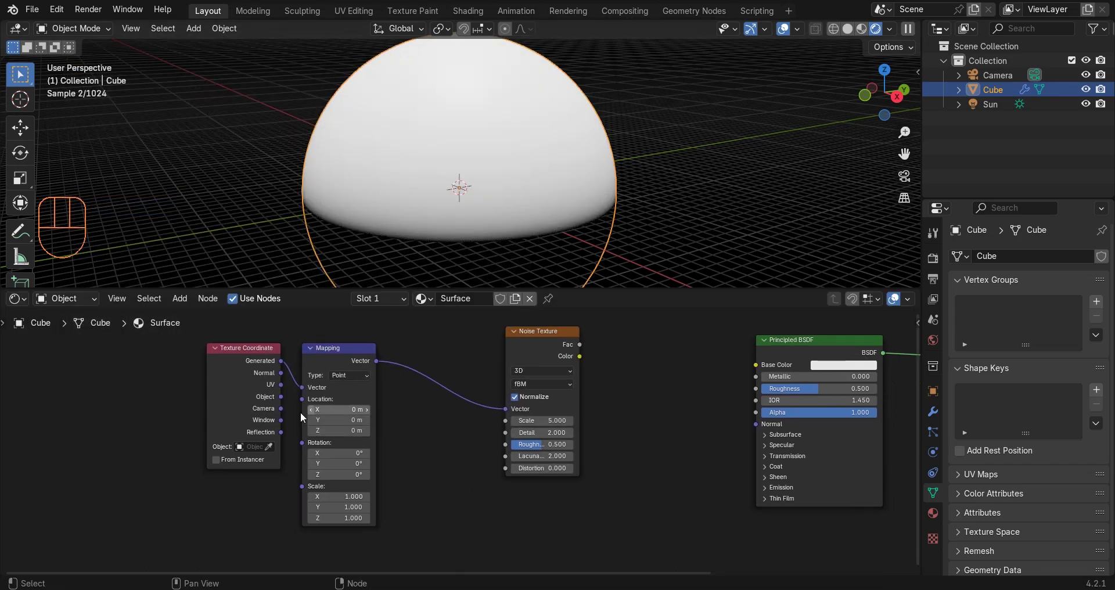
left_click_drag(222, 384, 192, 382)
left_click_drag(329, 352, 372, 334)
left_click_drag(509, 352, 458, 347)
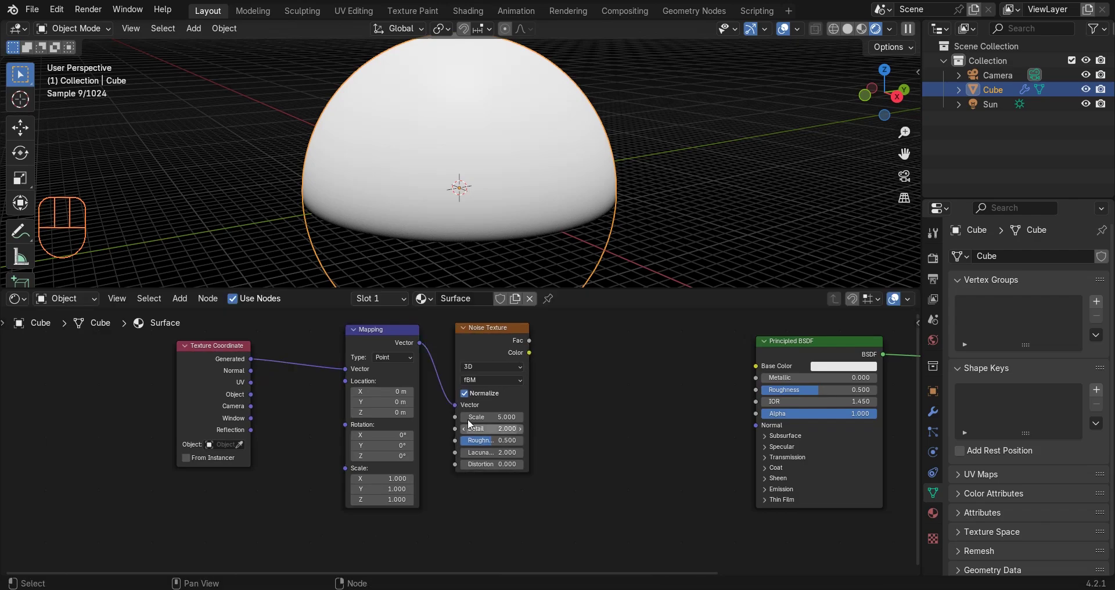
middle_click_drag(470, 425, 397, 417)
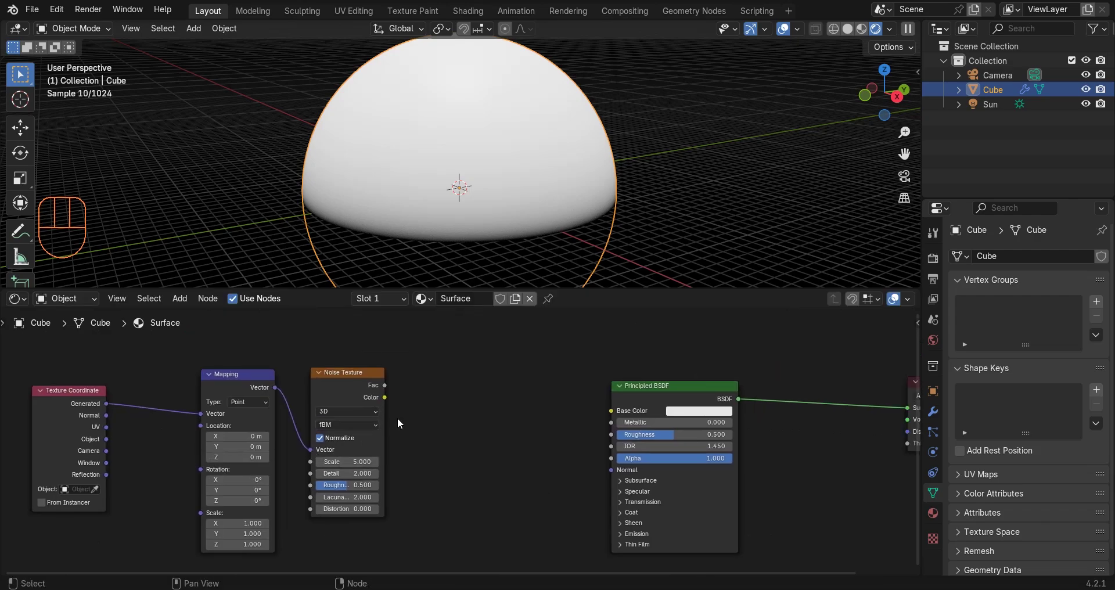
Step: Preview the Noise Texture directly on the sphere and move the Texture Coordinate node farther away from Mapping
left_click(344, 383, "ctrl+shift")
middle_click_drag(294, 436, 532, 396)
left_click_drag(320, 392, 242, 398)
Step: Set the Noise Texture's detail to 10, its roughness to about 0.593 and its scale to 3.5
middle_click_drag(637, 374, 507, 411)
scroll(538, 453, "up", 4)
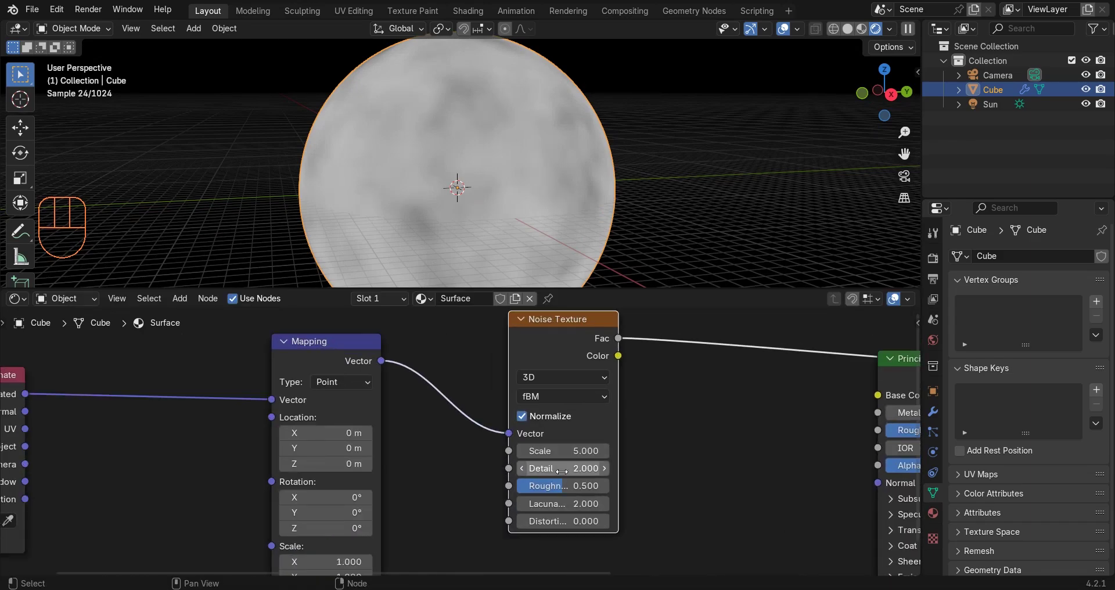
left_click(561, 468)
type("10")
key("Return")
left_click_drag(567, 488, 575, 487)
scroll(504, 446, "down", 2)
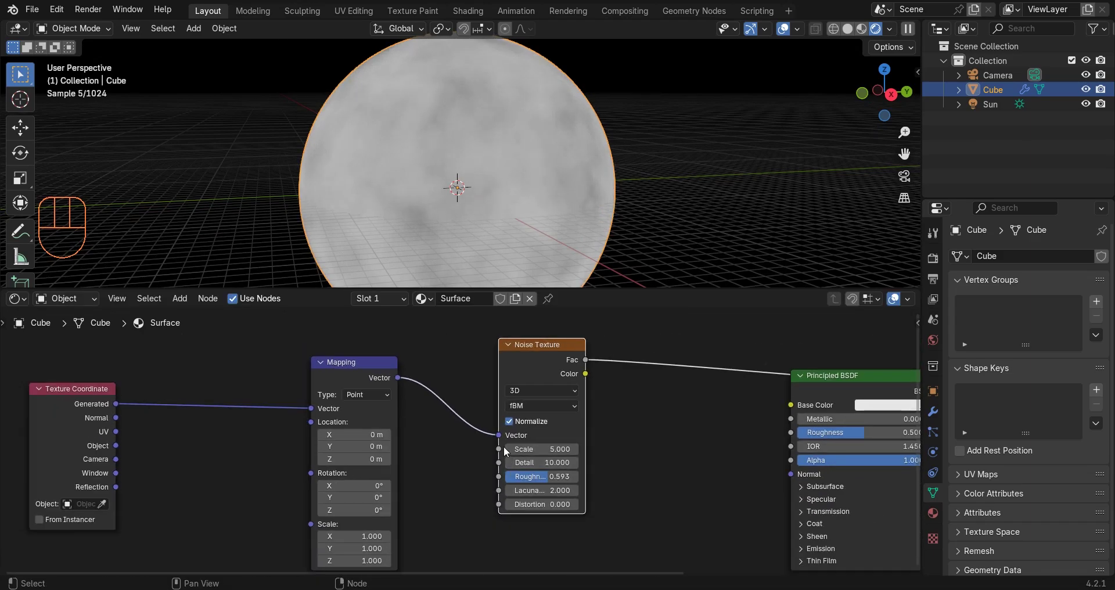
left_click_drag(540, 449, 499, 454)
Step: Move the Texture Coordinate node farther back and add a Mix Color node between it and Mapping
middle_click_drag(464, 396, 619, 336)
left_click_drag(189, 379, 122, 374)
key("shift+a")
type("mi")
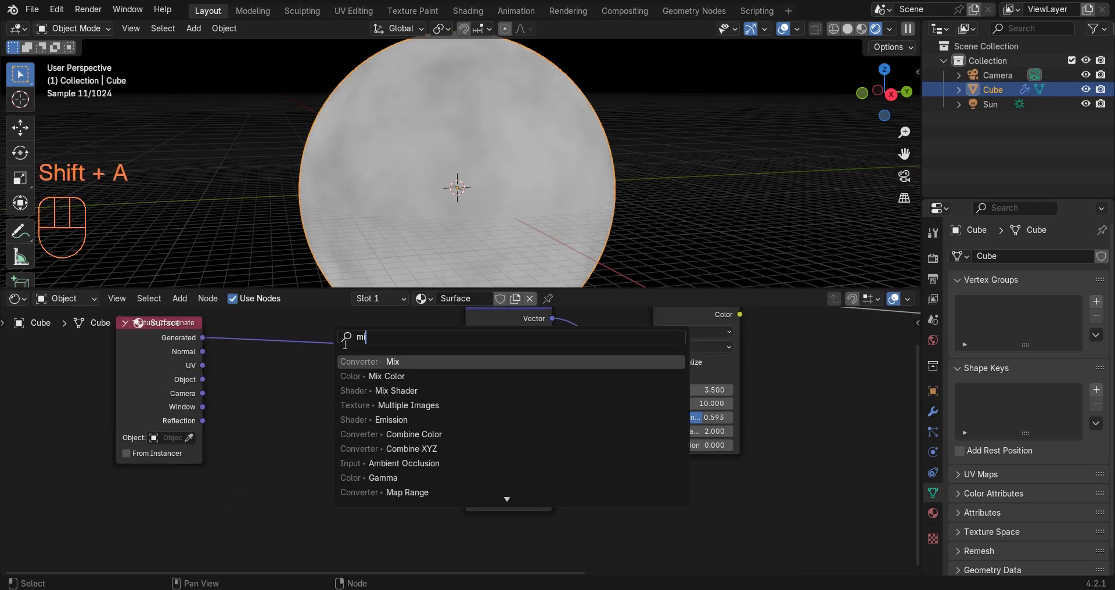
key("Return")
left_click(375, 366)
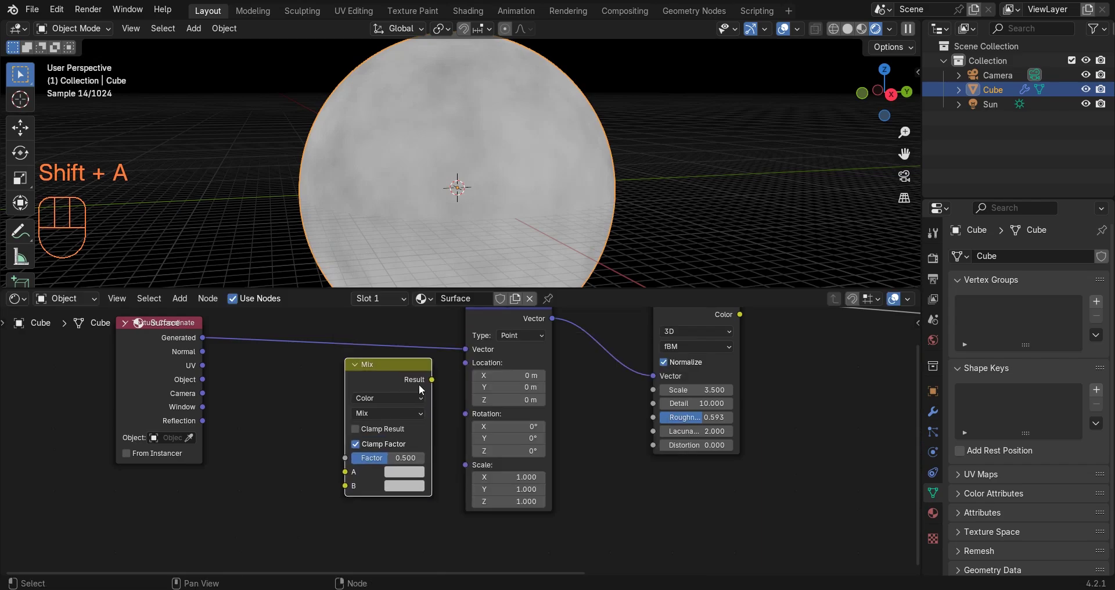
Step: Connect the Mix result to the Mapping vector and the Texture Coordinate's Object output to the Mix node's A input
left_click_drag(432, 379, 465, 349)
left_click_drag(202, 380, 311, 412)
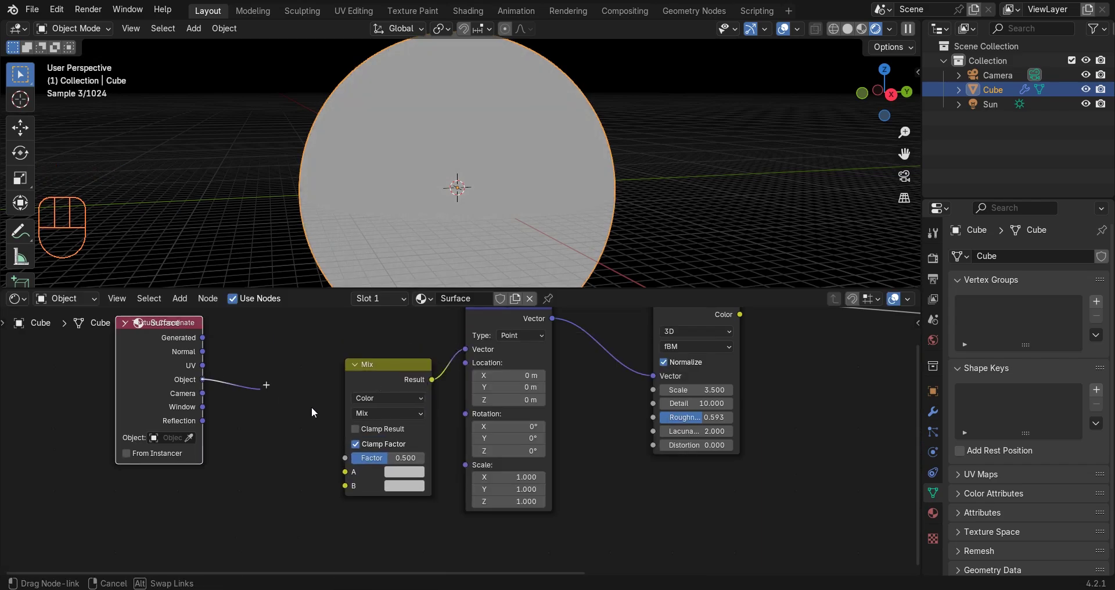
left_click_drag(346, 474, 346, 471)
left_click_drag(179, 410, 166, 408)
Step: Add a second Noise Texture below the Texture Coordinate node and connect its Fac output to the Mix node's B input
middle_click_drag(282, 425, 353, 370)
key("shift+a")
type("noi")
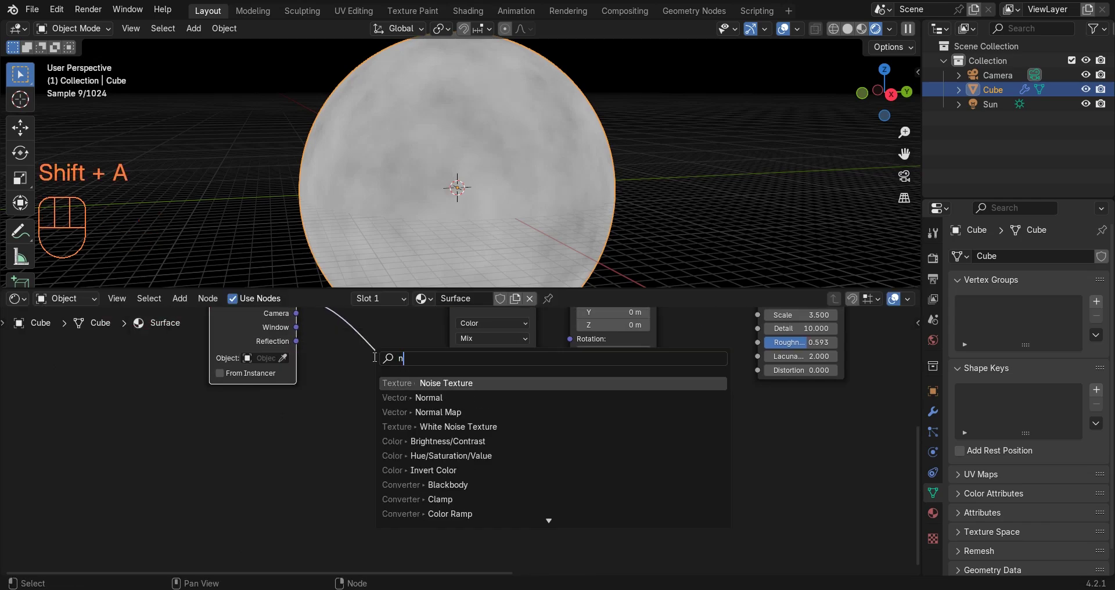
left_click(422, 383)
left_click(242, 402)
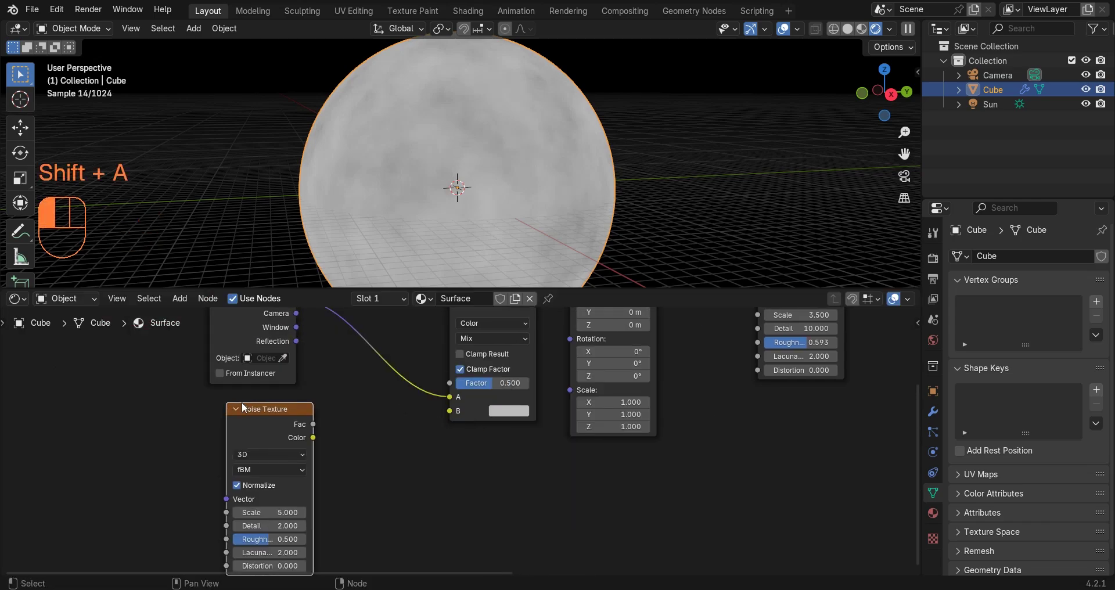
left_click_drag(313, 424, 427, 478)
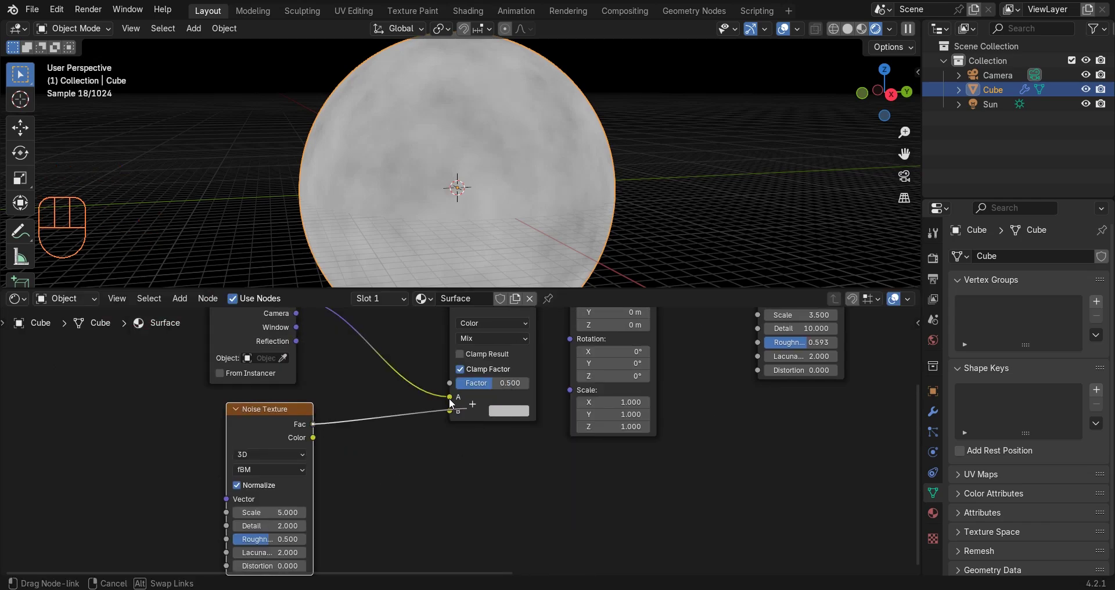
left_click_drag(449, 401, 451, 409)
Step: Switch the second Noise Texture to Ridged Multifractal, with detail 14.7 and roughness about 0.607
middle_click_drag(406, 445, 493, 419)
scroll(371, 422, "up", 2)
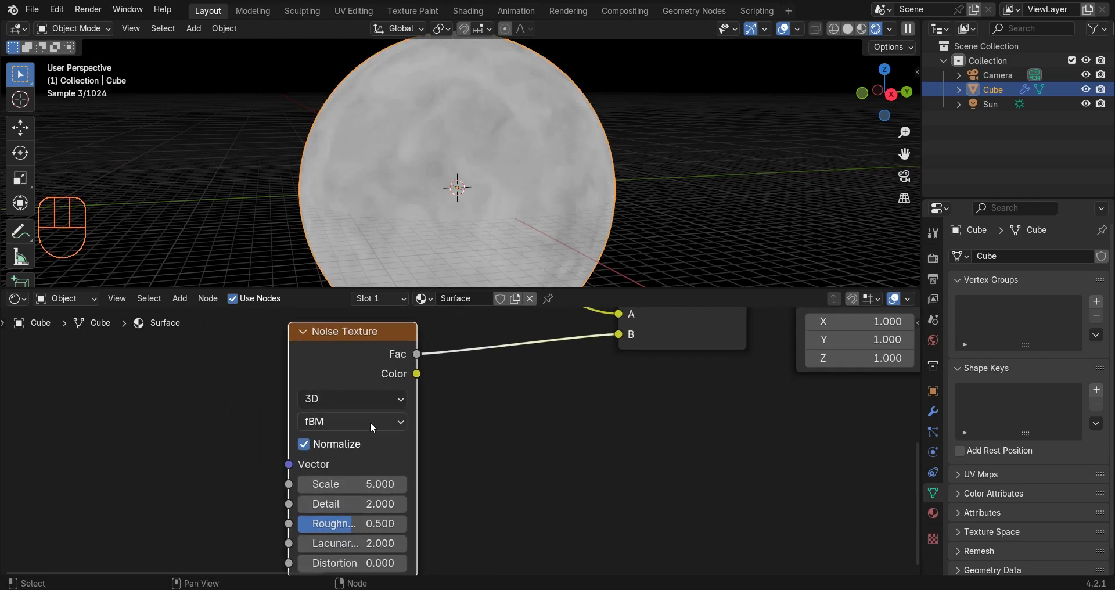
left_click(371, 422)
left_click(346, 486)
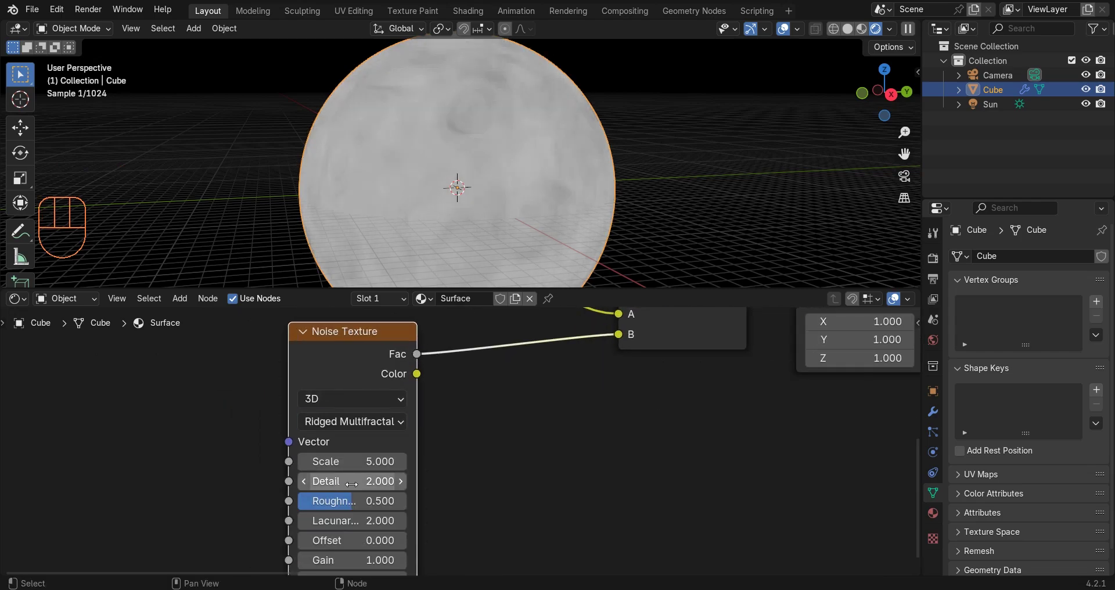
middle_click_drag(519, 176, 475, 201)
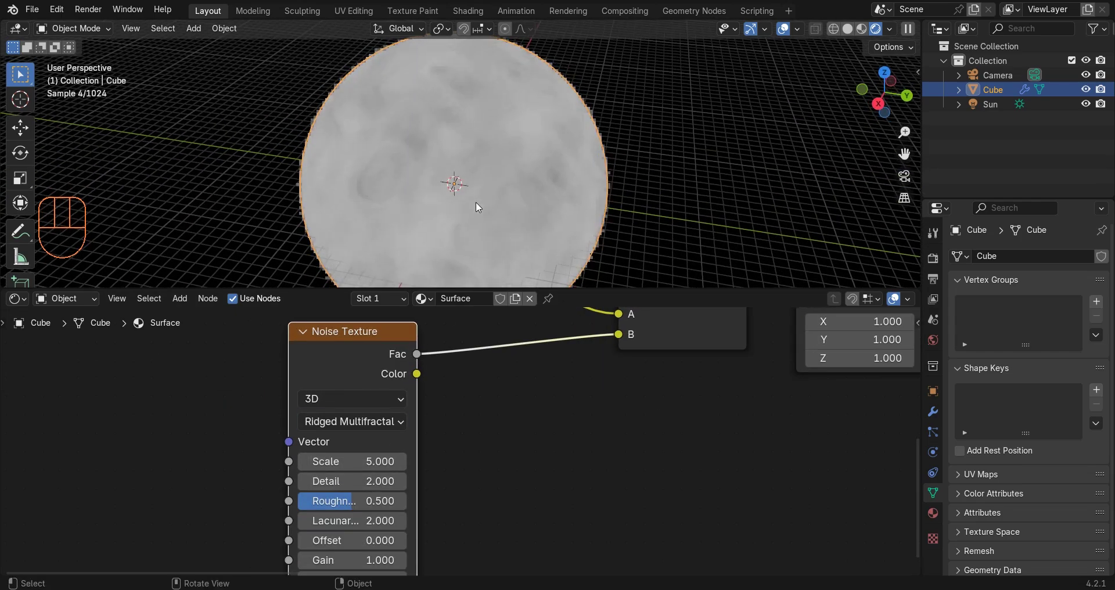
middle_click_drag(447, 442, 558, 370)
scroll(506, 402, "up", 3)
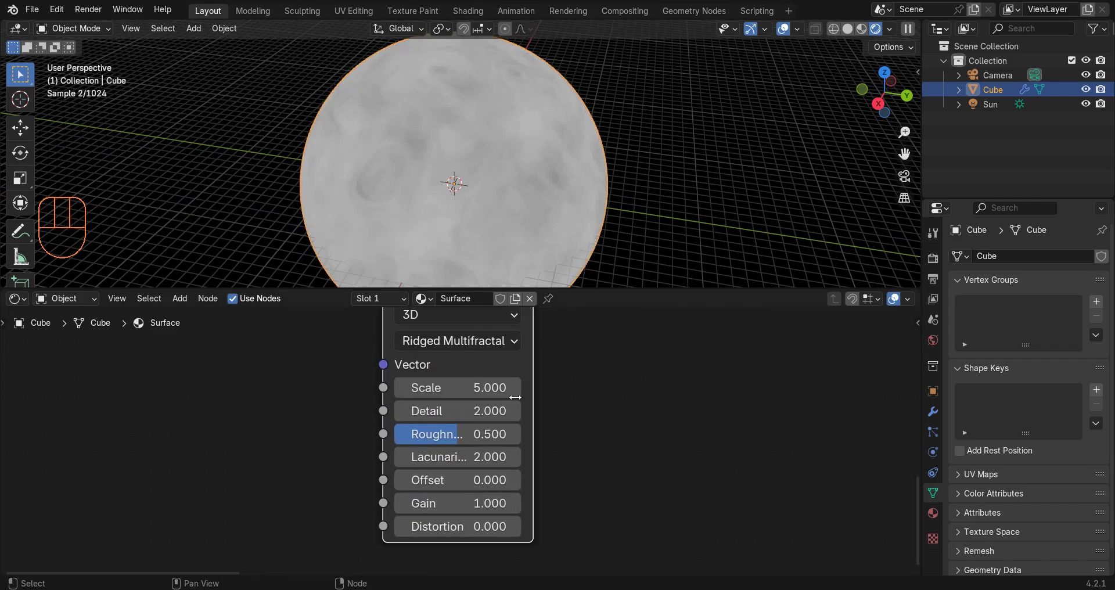
left_click(460, 412)
left_click_drag(460, 410, 450, 433)
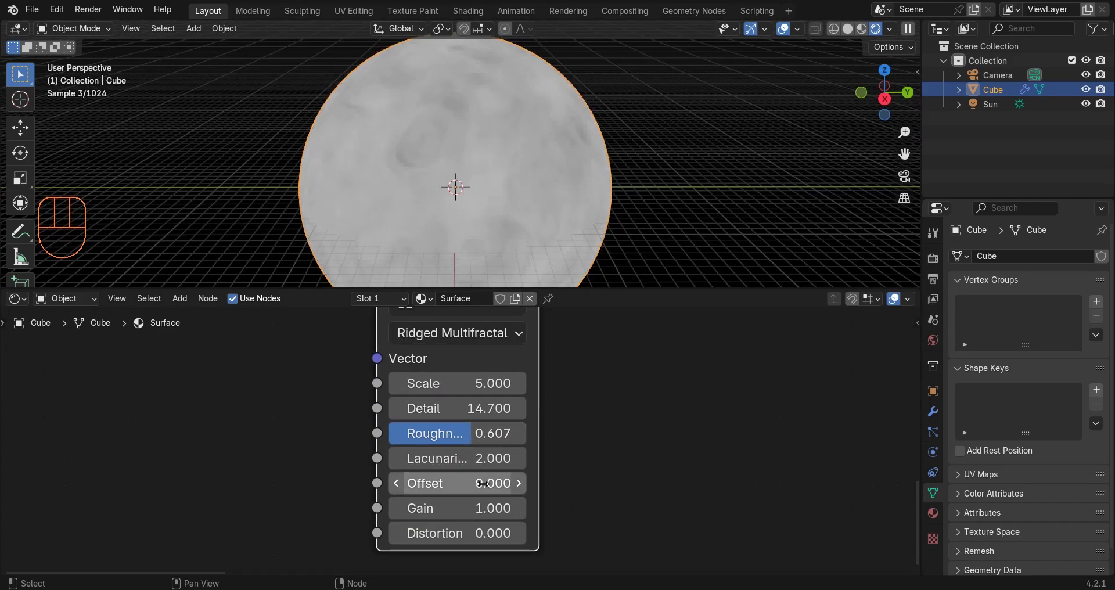
Step: Set the Ridged Multifractal noise's offset to 0.9 and its gain to 4.8
left_click(520, 484)
left_click(521, 483)
left_click(520, 483)
left_click(521, 483)
left_click(521, 483)
left_click(521, 483)
left_click(520, 483)
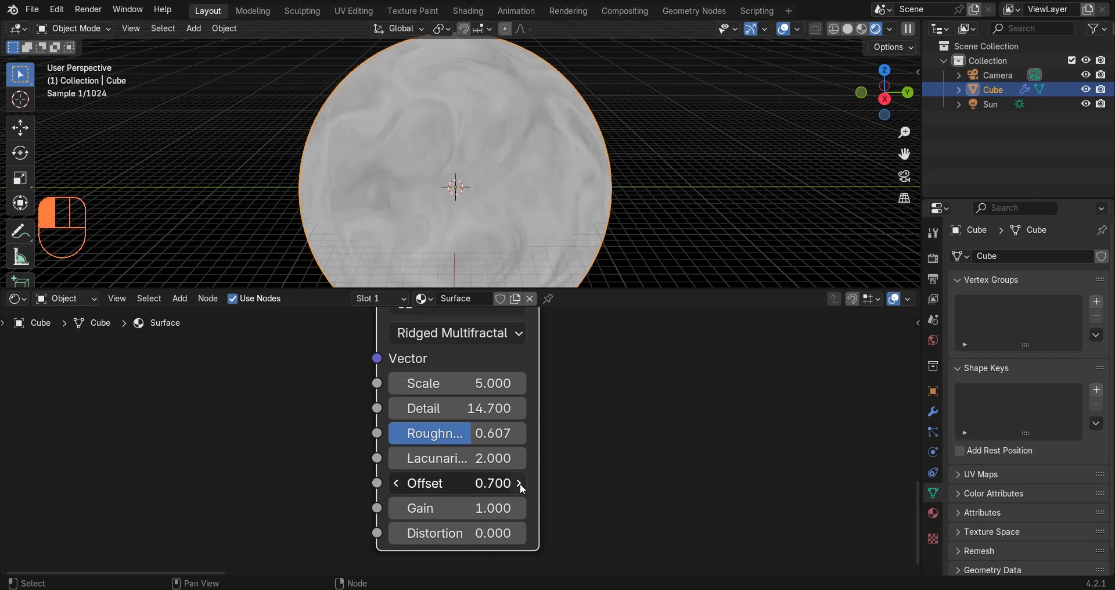
left_click(520, 483)
left_click(520, 483)
left_click_drag(458, 508, 498, 508)
Step: Raise the Ridged Multifractal noise's roughness to 0.74
mouse_move(555, 139)
middle_mouse_down()
mouse_move(563, 117)
mouse_move(572, 138)
middle_mouse_up()
left_click(465, 408)
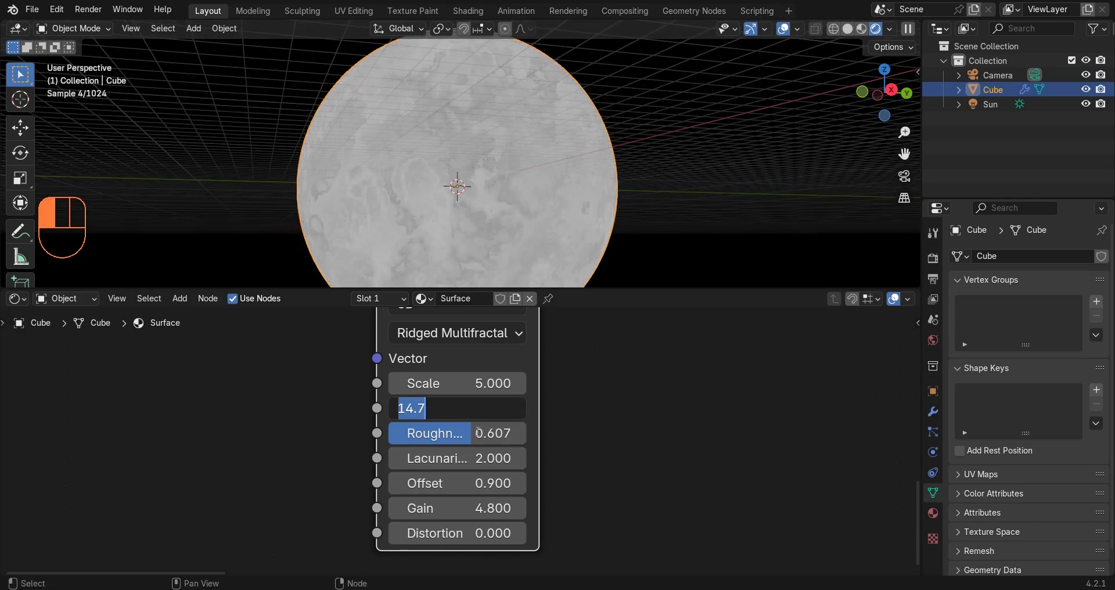
left_click(487, 434)
mouse_move(488, 433)
left_mouse_down()
mouse_move(518, 433)
mouse_move(506, 434)
left_mouse_up()
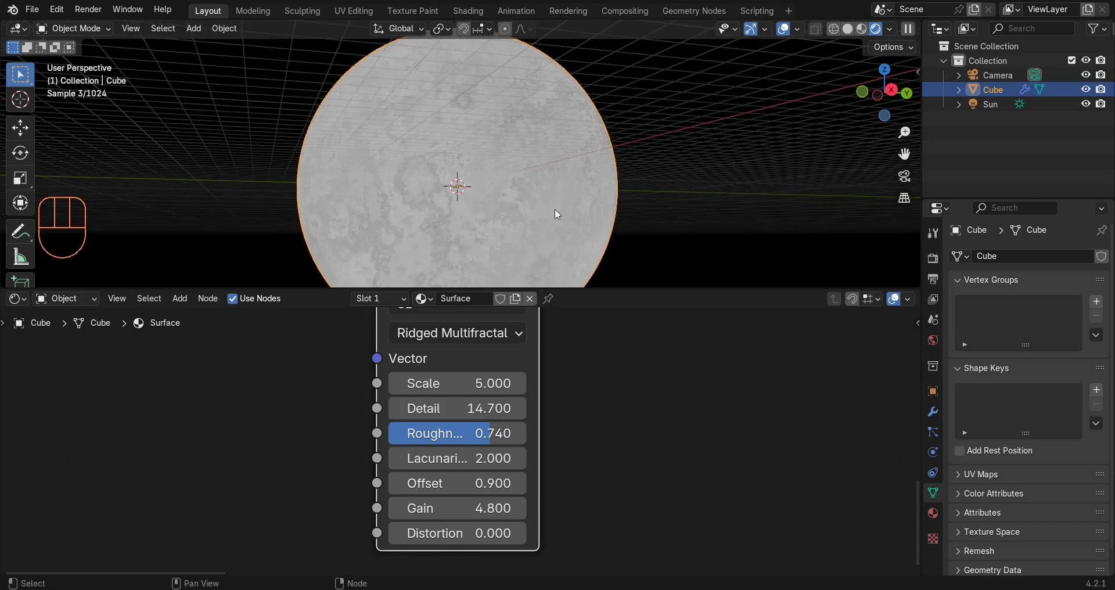
Step: Hide the viewport overlays to inspect the sphere's surface pattern up close
middle_click_drag(555, 208, 736, 44)
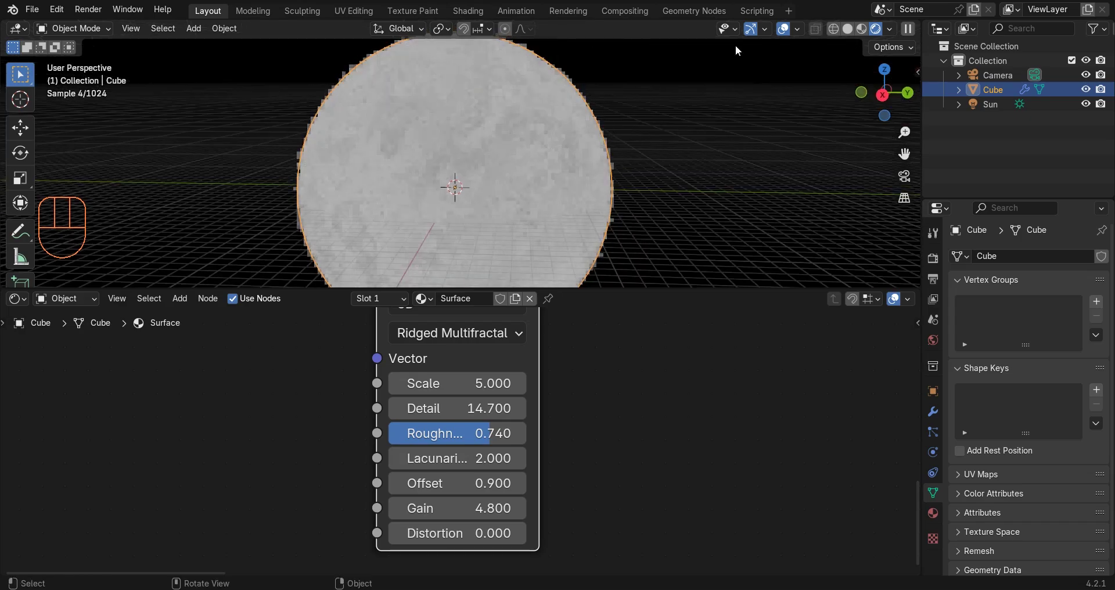
left_click(783, 28)
scroll(602, 176, "up", 3)
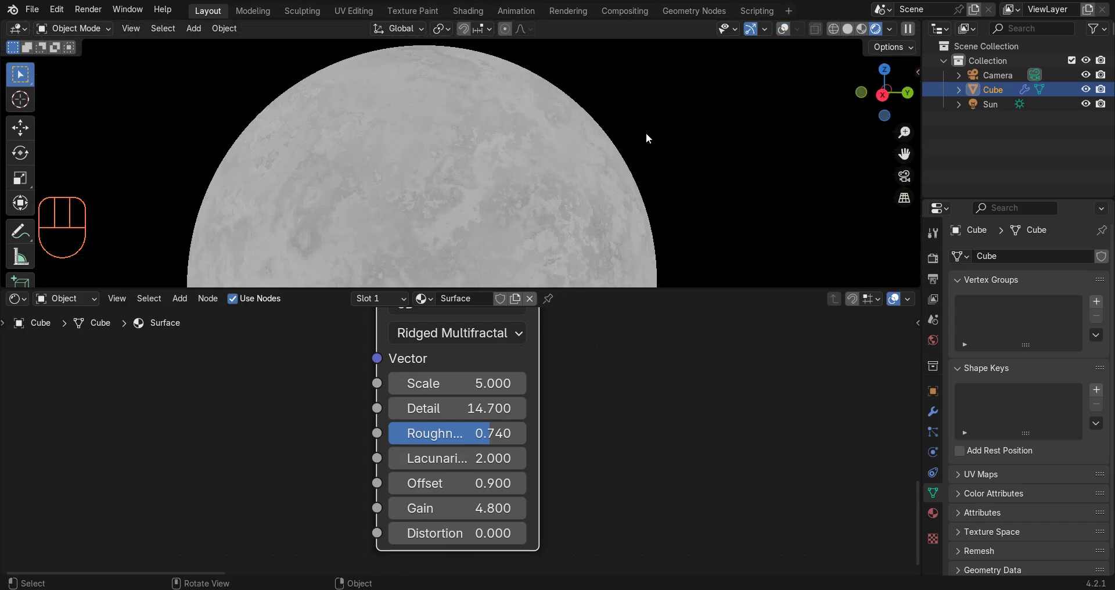
Step: Set the Mix node's factor to 0.25 to reduce the second noise's distortion of the pattern
scroll(638, 395, "down", 8)
scroll(293, 506, "up", 5)
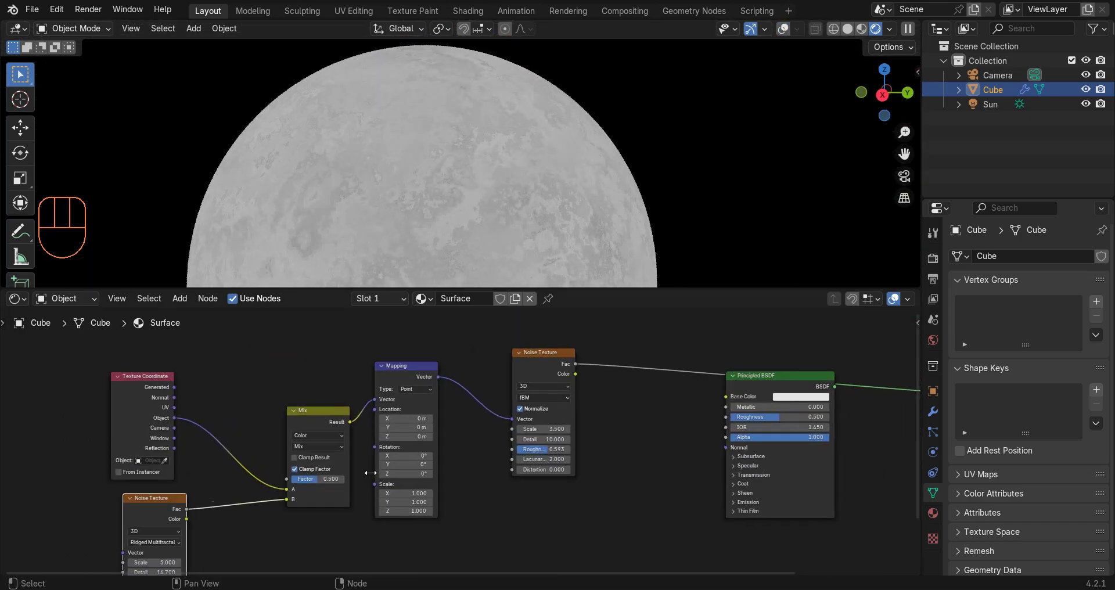
left_click_drag(266, 493, 238, 493)
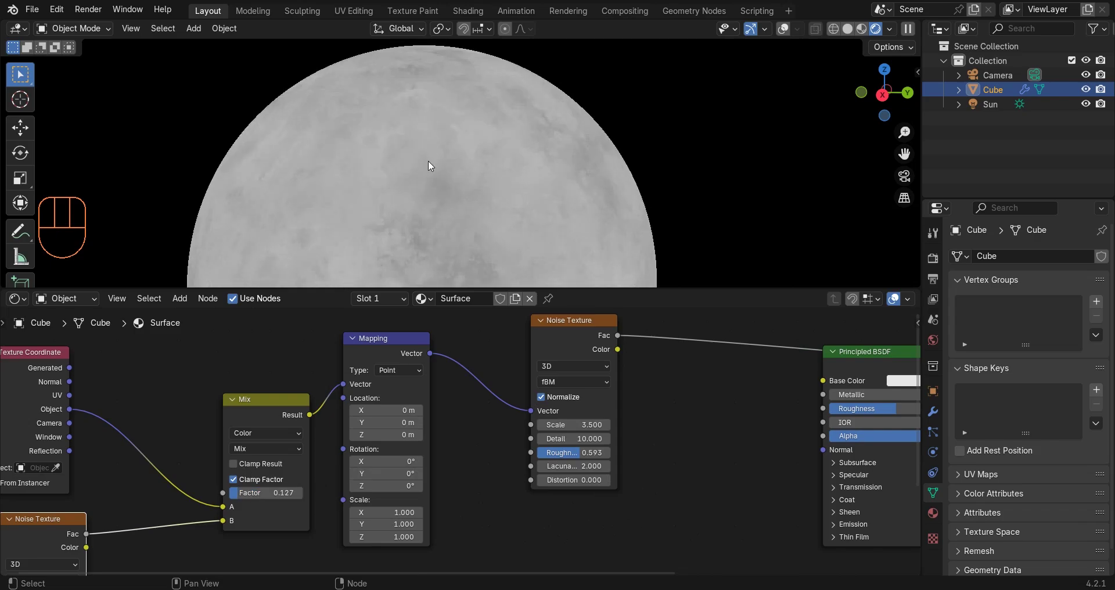
scroll(469, 181, "down", 4)
middle_click_drag(468, 186, 475, 165, "shift")
middle_click_drag(298, 491, 354, 466)
scroll(355, 466, "up", 5)
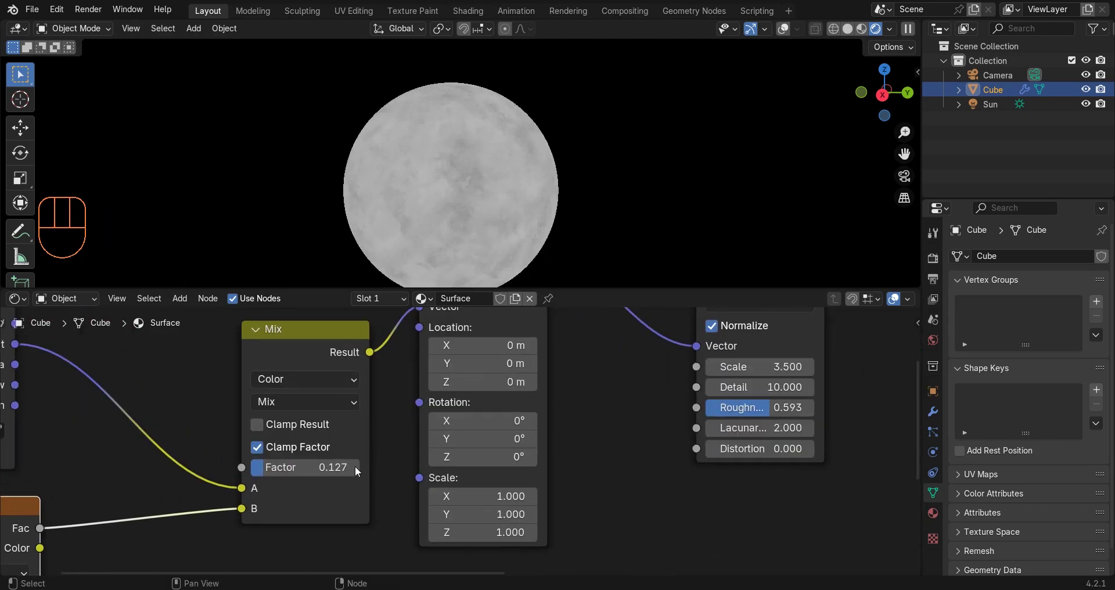
left_click(343, 469)
type(".25")
key("Return")
Step: Move the main Noise Texture closer to Mapping and insert a Color Ramp on its Fac output
scroll(235, 414, "down", 10)
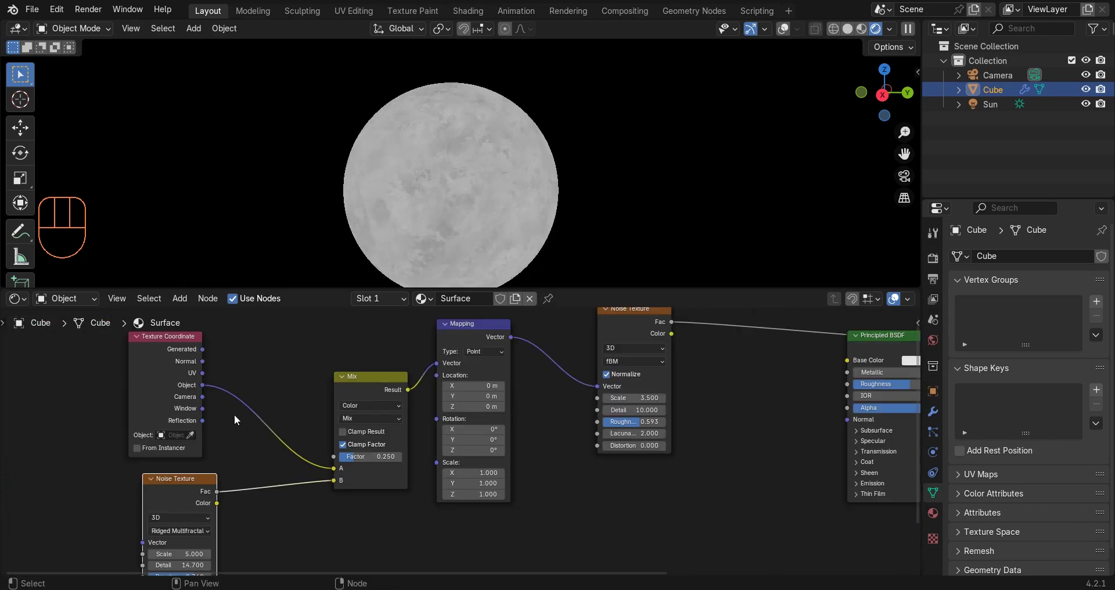
middle_click_drag(583, 378, 392, 435)
scroll(392, 434, "up", 2)
left_click_drag(392, 434, 361, 434)
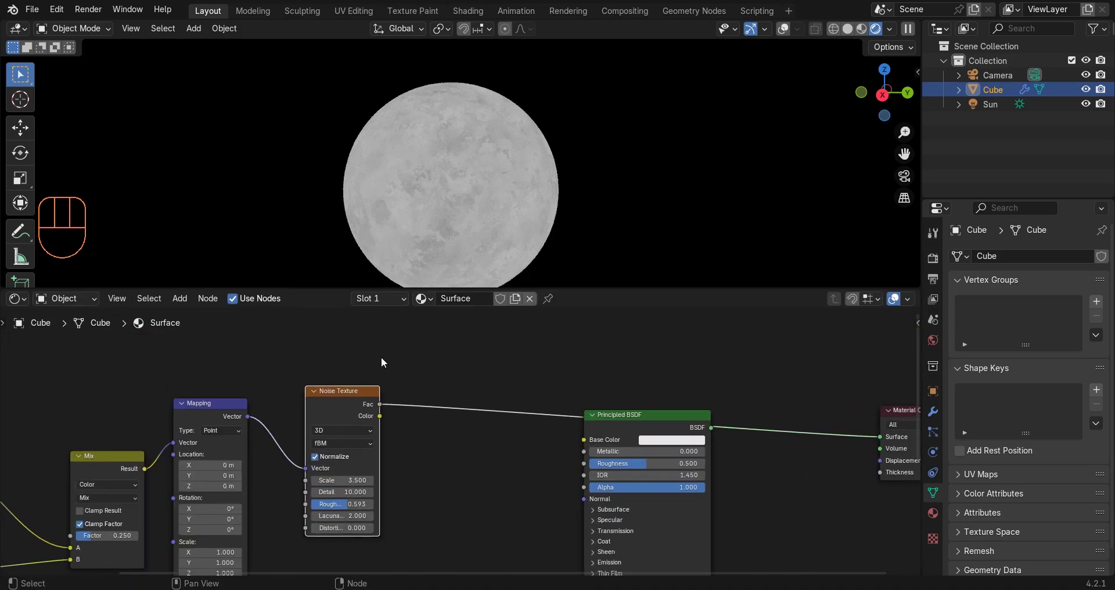
key("shift+a")
type("c")
left_click(469, 372)
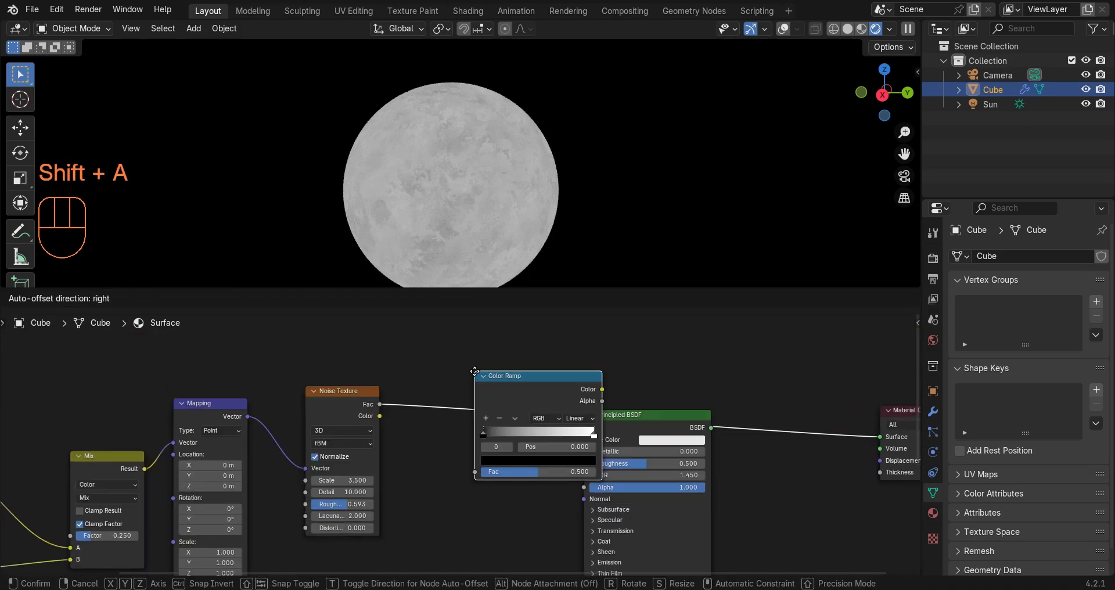
left_click(416, 356)
Step: Move the Color Ramp's black stop to position 0.124 and change its color to dark gray
scroll(424, 360, "up", 2)
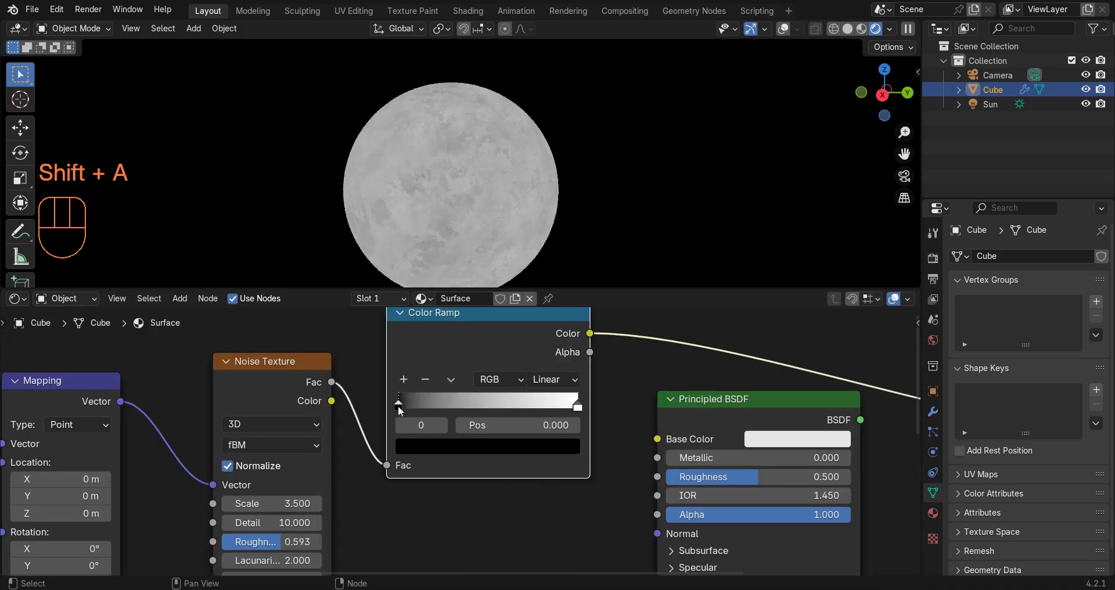
left_click_drag(399, 406, 472, 409)
left_click(443, 448)
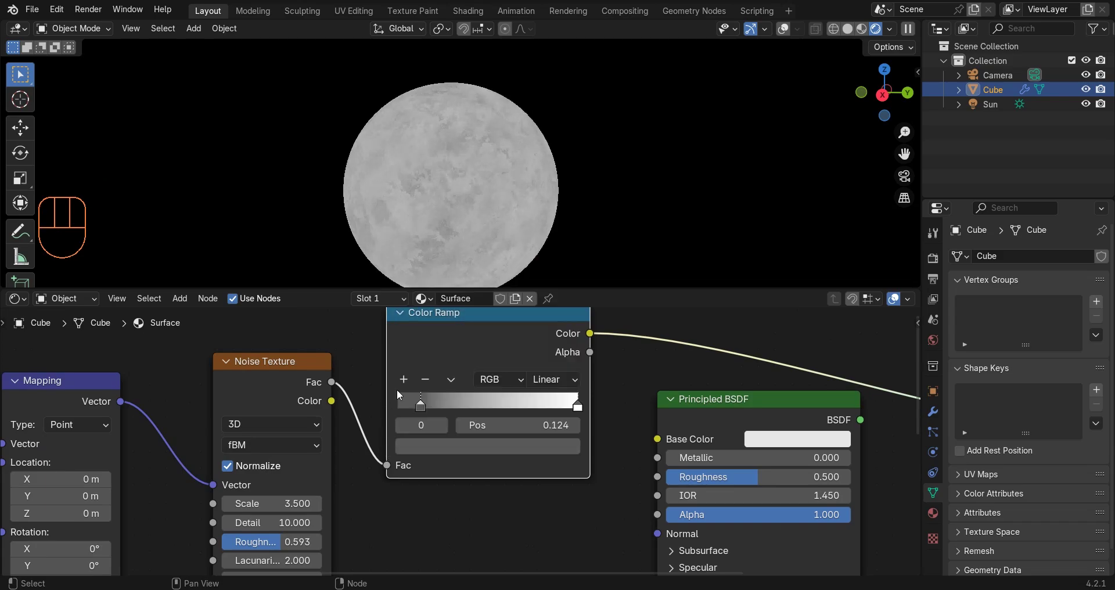
Step: Add a stop to the Color Ramp at position 0.350 and color it teal
scroll(458, 442, "up", 2)
left_click(383, 356)
left_click_drag(513, 393, 460, 399)
left_click(456, 454)
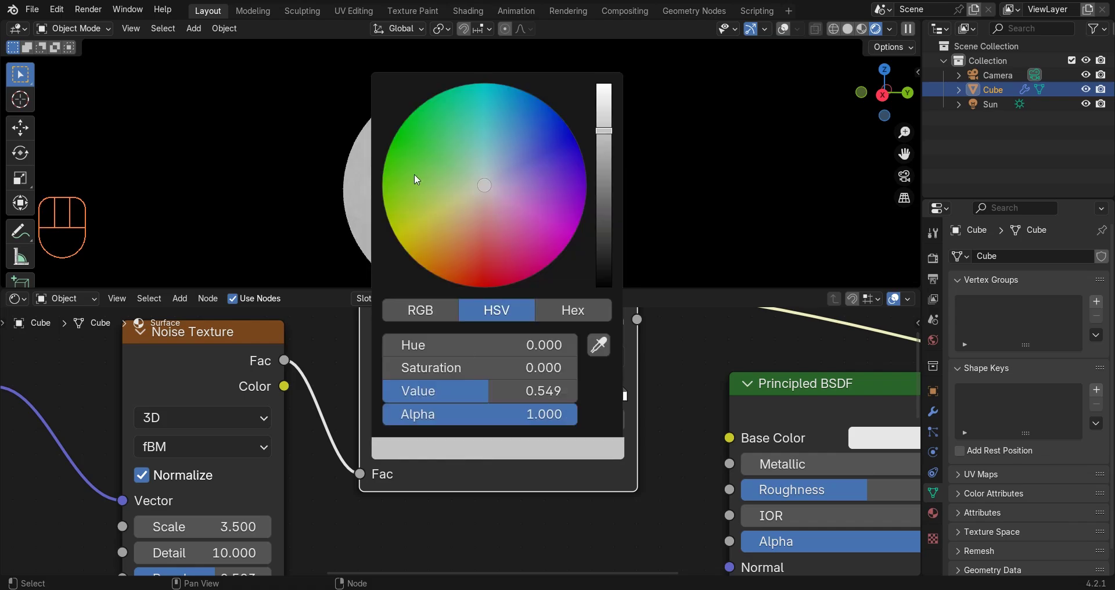
left_click(415, 447)
Step: Add a white stop at position 0.430 and a golden yellow stop after it, and color the last stop dark indigo
left_click_drag(540, 394, 486, 396)
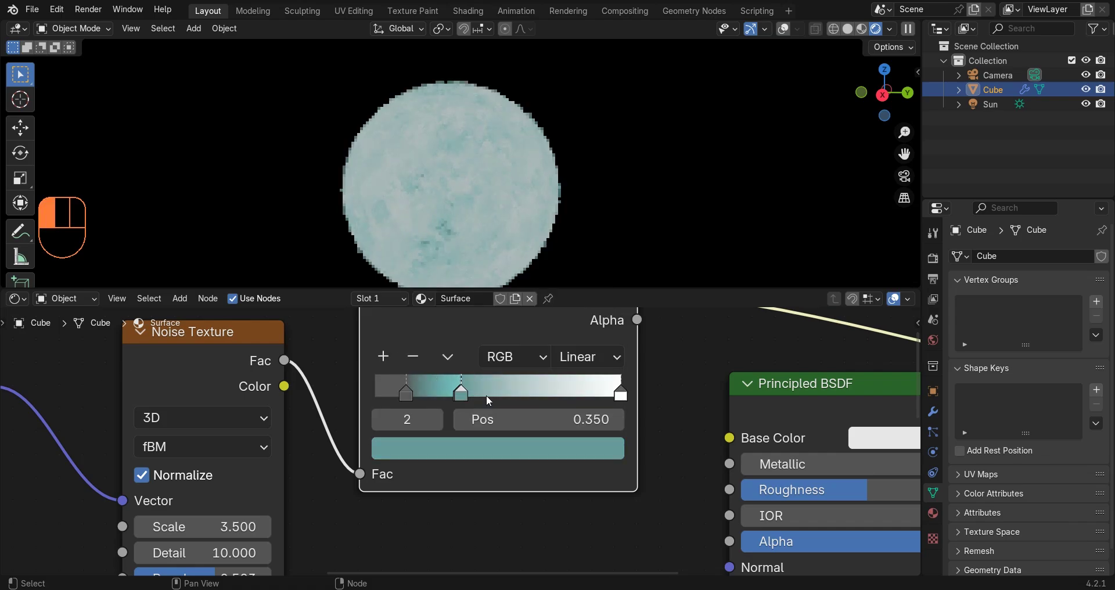
left_click(418, 448)
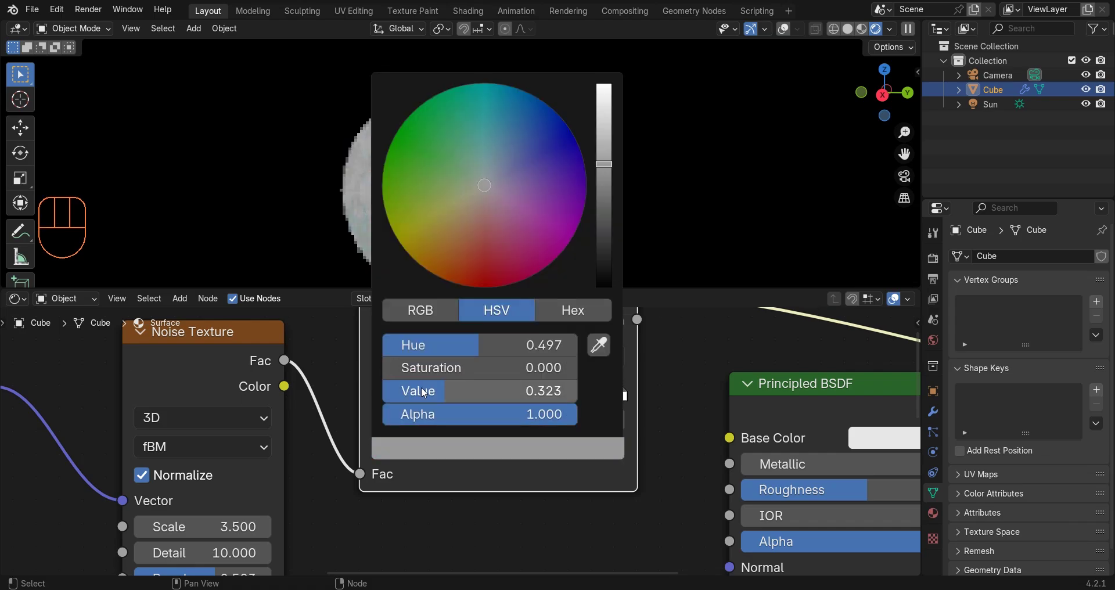
left_click_drag(541, 395, 481, 394)
left_click(456, 450)
left_click(498, 450)
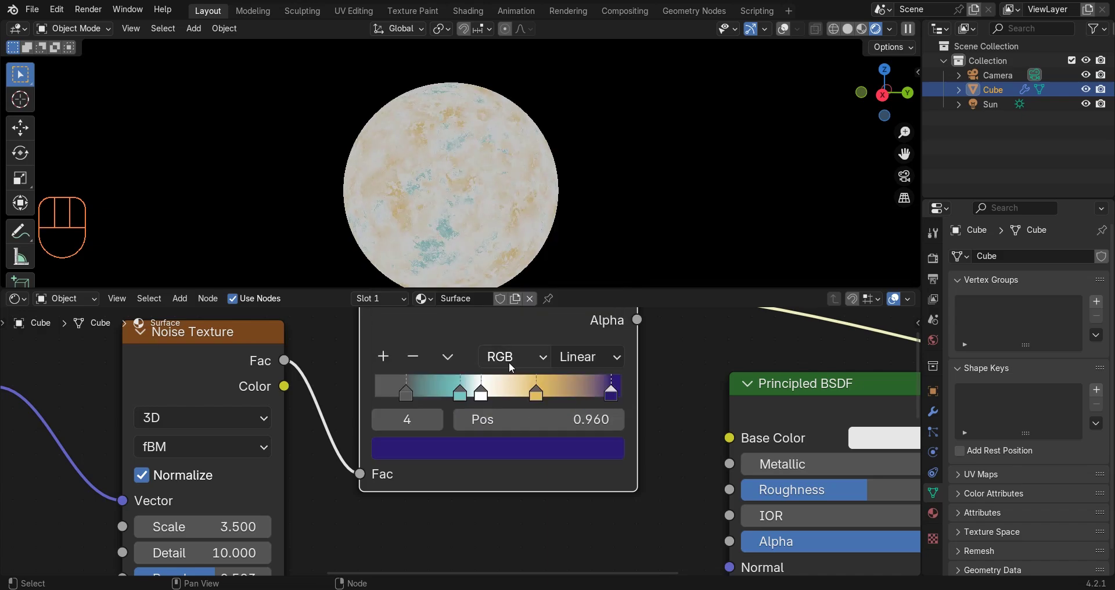
Step: Move the Color Ramp's indigo stop to position 0.720 and the golden yellow stop to 0.576
middle_click_drag(509, 363, 519, 403)
left_click_drag(620, 435, 544, 439)
left_click_drag(546, 437, 527, 438)
middle_click_drag(563, 203, 575, 210)
scroll(511, 407, "down", 4)
key("g")
left_click(504, 338)
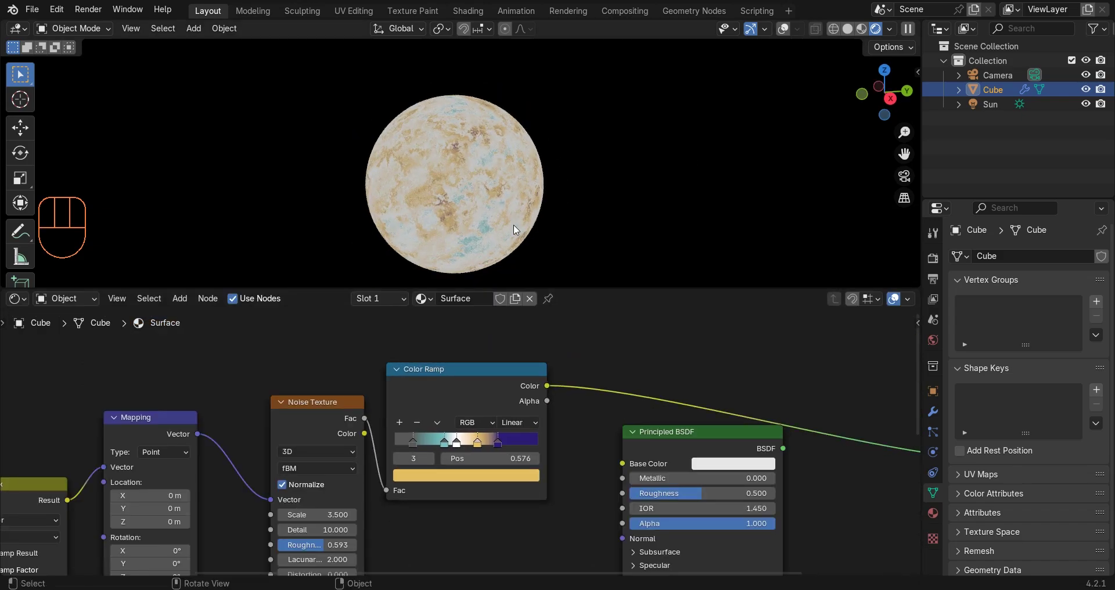
scroll(476, 446, "up", 5)
left_click(447, 380)
scroll(453, 427, "down", 4)
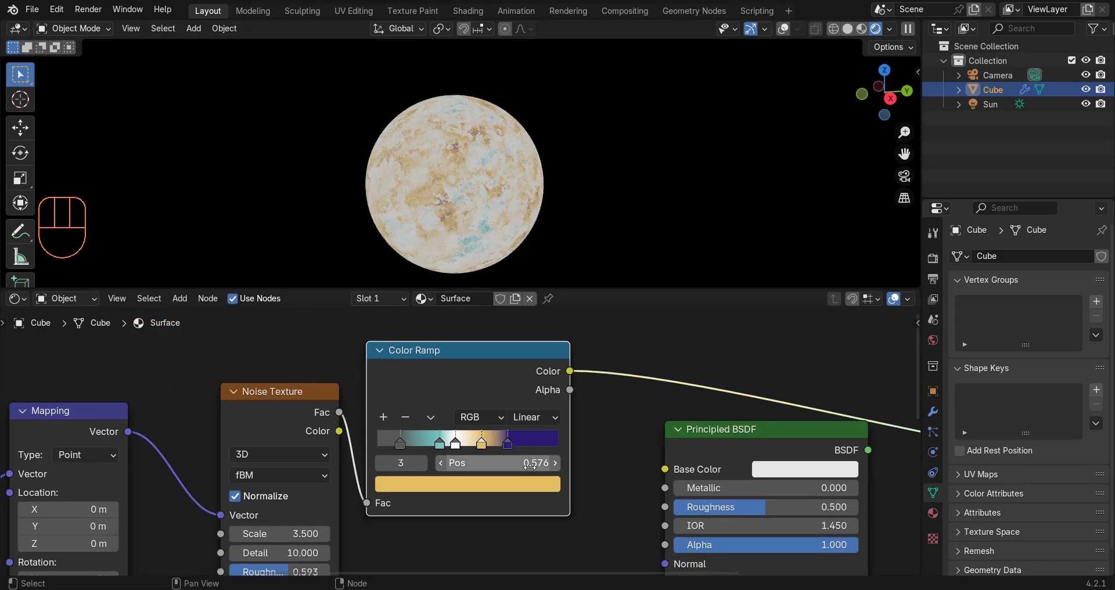
Step: Connect the Color Ramp's Color to the Principled BSDF's Base Color and its BSDF output to the Material Output's Surface
middle_click_drag(583, 471, 482, 459)
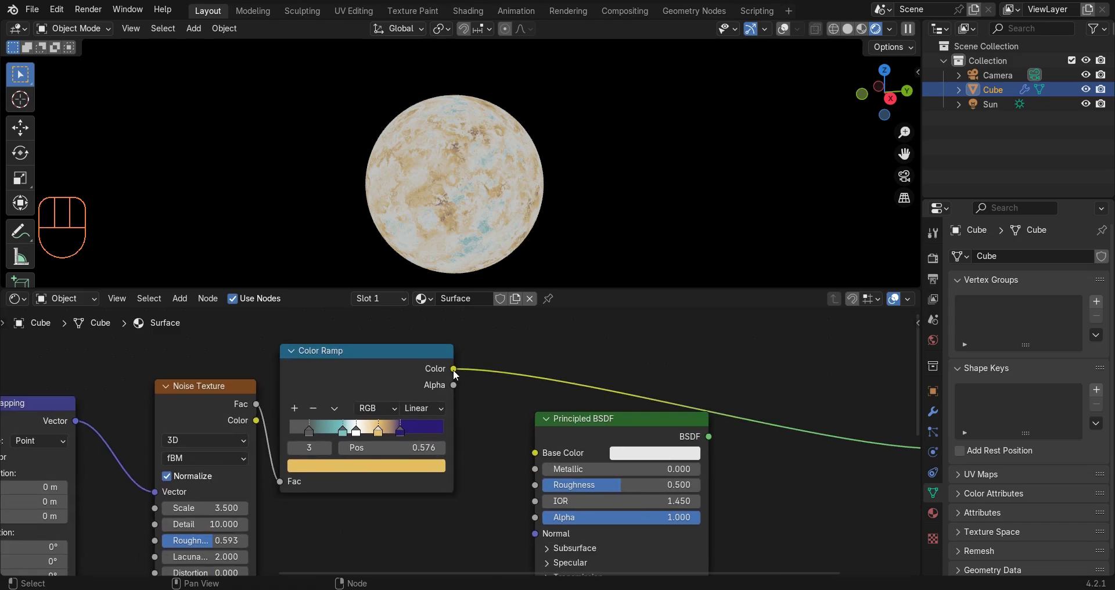
left_click_drag(453, 370, 466, 485)
left_click_drag(495, 450, 524, 451)
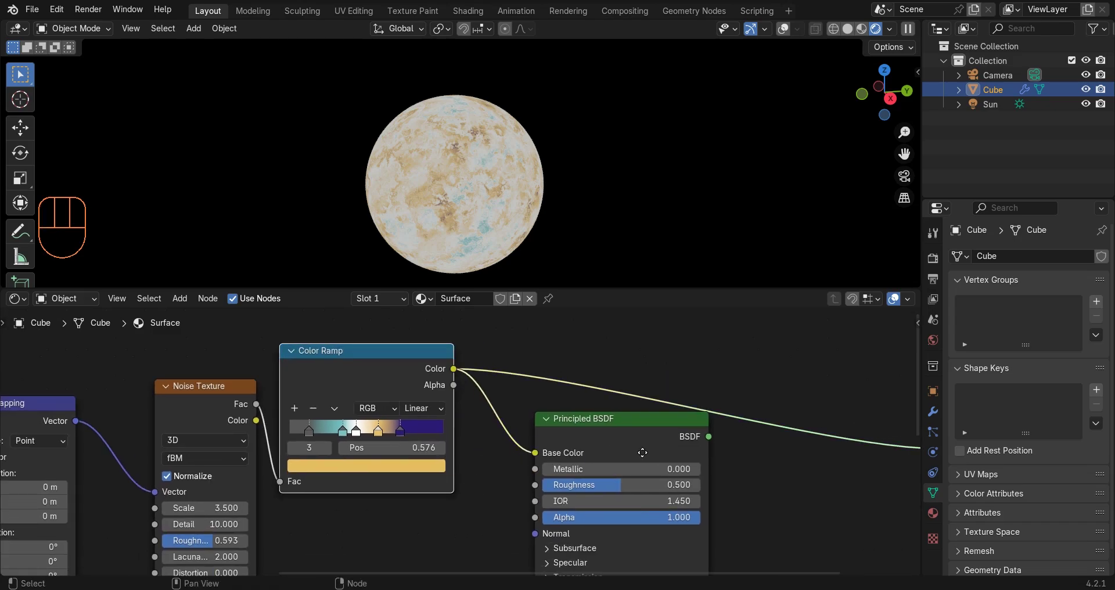
middle_click_drag(642, 453, 374, 440)
left_click_drag(395, 431, 619, 432)
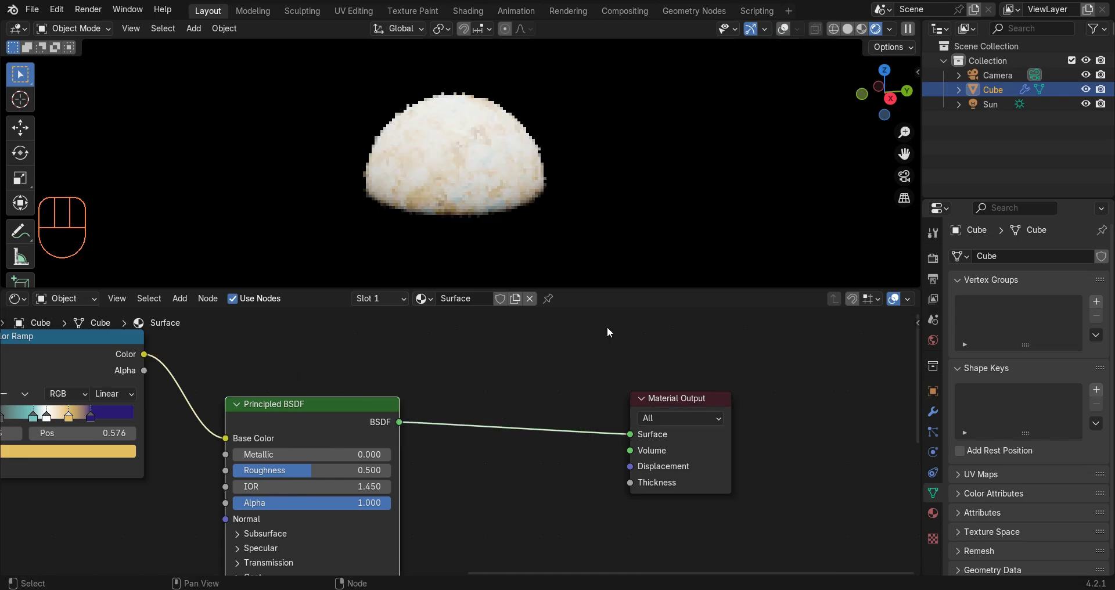
middle_click_drag(548, 143, 550, 133)
scroll(522, 221, "up", 4)
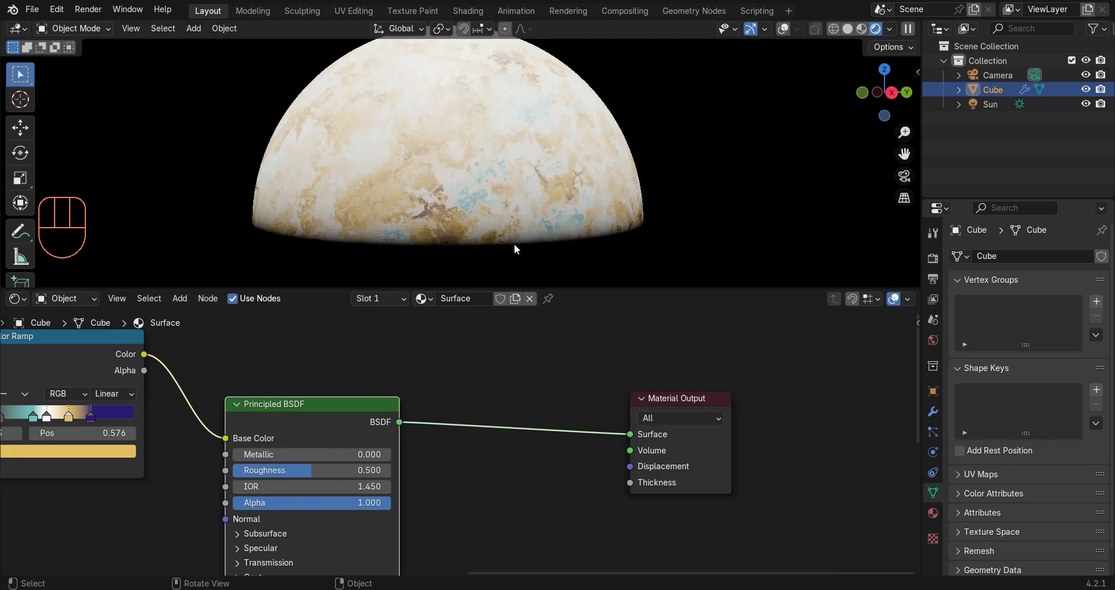
Step: Move the Principled BSDF closer to the Material Output and shift the Color Ramp closer to the shader
left_click_drag(330, 400, 494, 358)
scroll(418, 389, "down", 4)
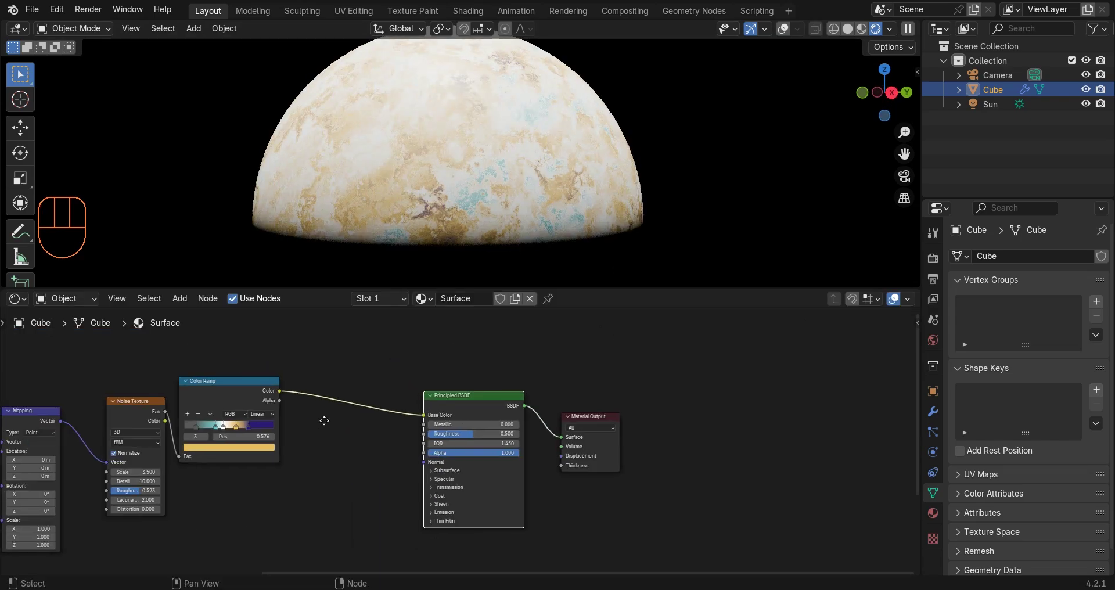
middle_click_drag(324, 421, 438, 402)
scroll(332, 400, "up", 1)
left_click_drag(283, 372, 394, 346)
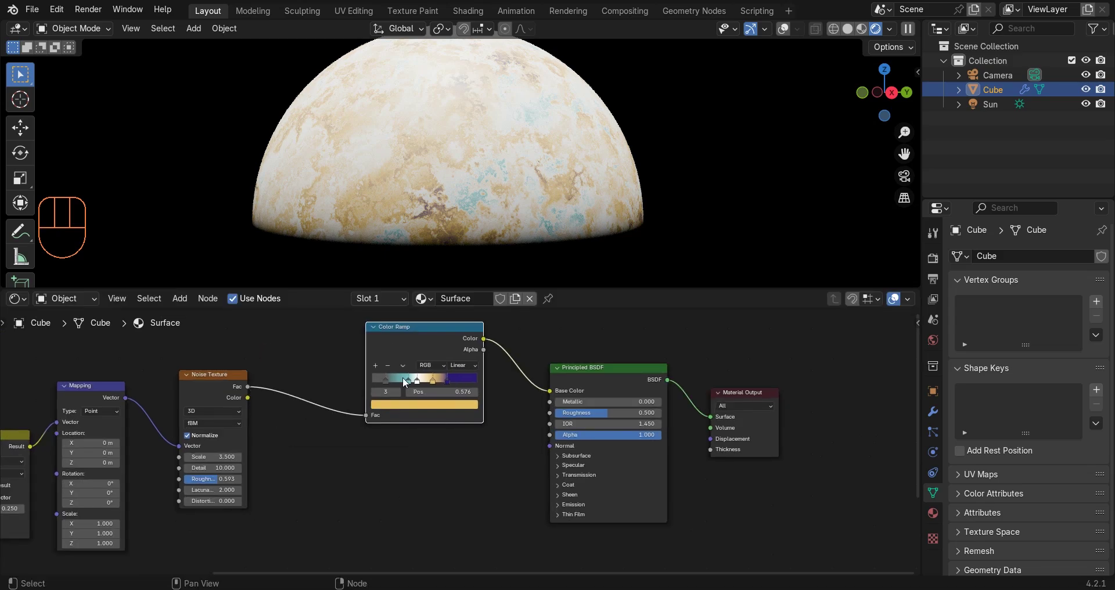
middle_click_drag(402, 377, 419, 344)
Step: Duplicate the Color Ramp with its noise input link kept and place the copy below the original
key("shift+ctrl+d")
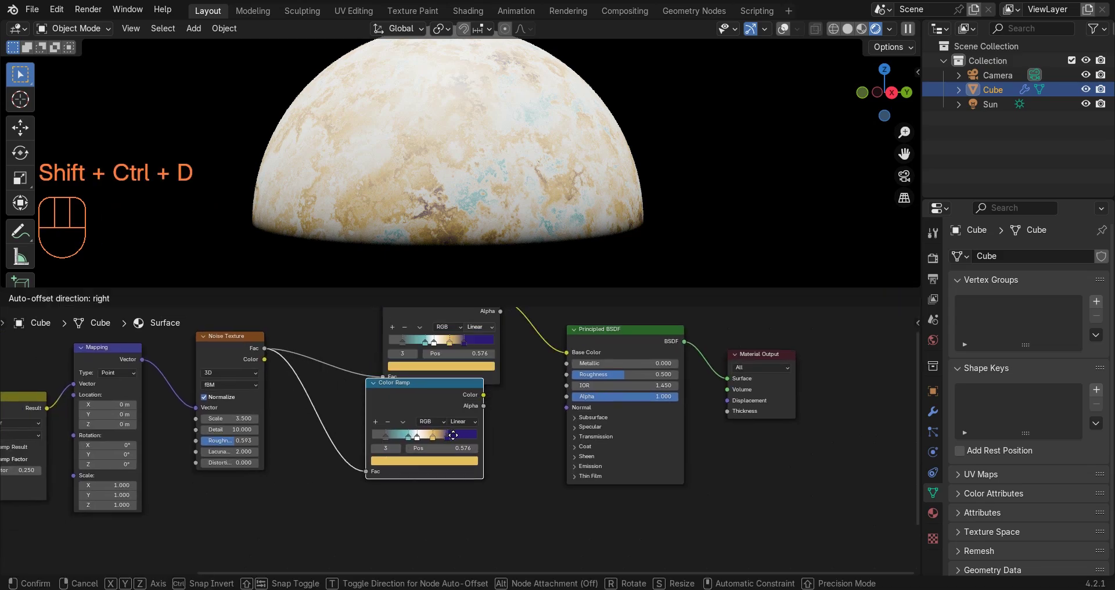
left_click(451, 450)
scroll(479, 433, "up", 5)
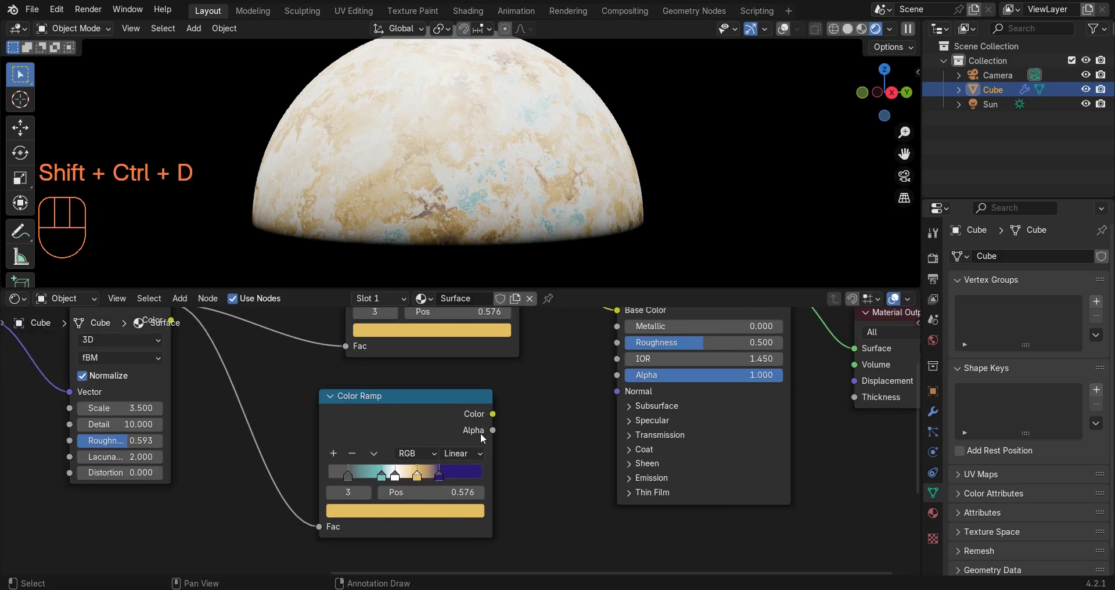
Step: Desaturate the duplicated Color Ramp's teal, golden yellow and indigo stops to make the ramp grayscale
left_click(438, 477)
left_click(471, 527)
left_click(489, 478)
left_click(500, 527)
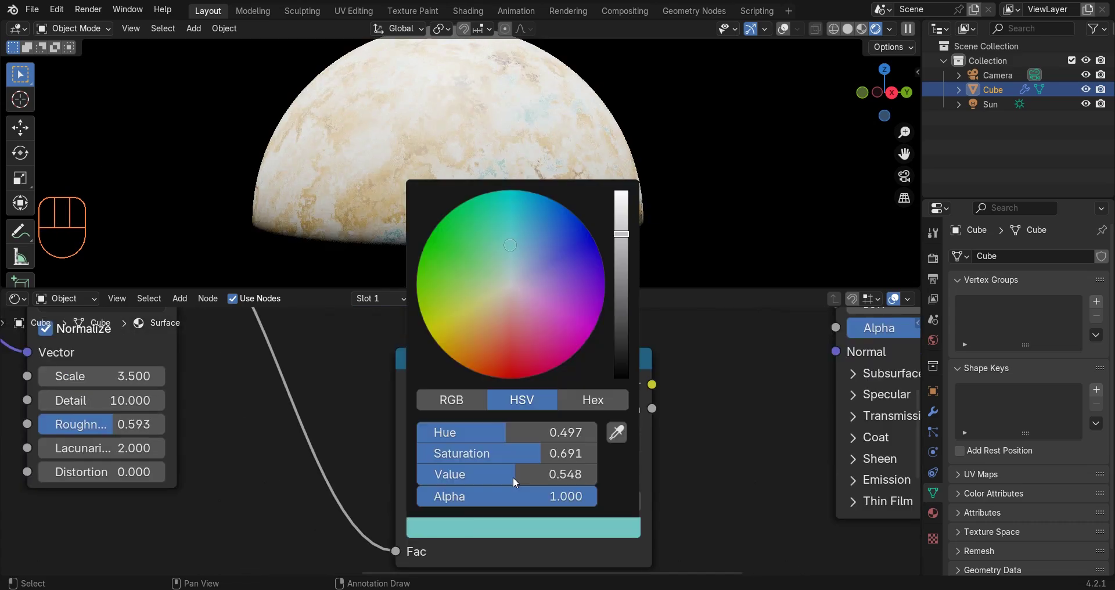
left_click_drag(511, 455, 416, 454)
left_click(540, 478)
left_click(532, 527)
left_click(574, 478)
left_click(540, 527)
left_click_drag(517, 455, 416, 455)
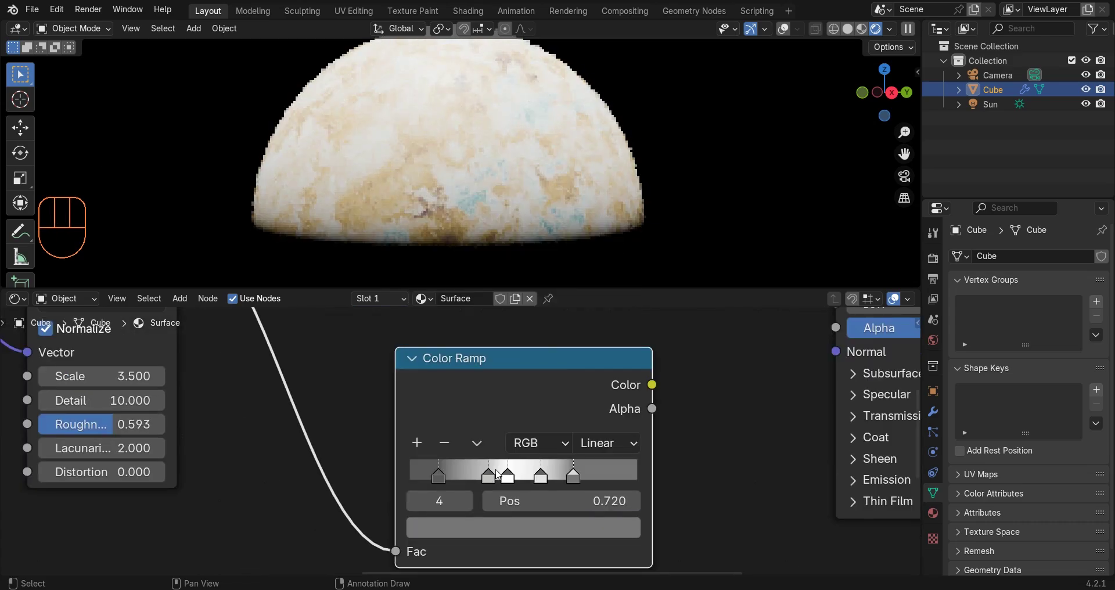
Step: Connect the grayscale Color Ramp's Color output to the Principled BSDF's Roughness
middle_click_drag(498, 403, 485, 452)
left_click_drag(483, 439, 483, 420)
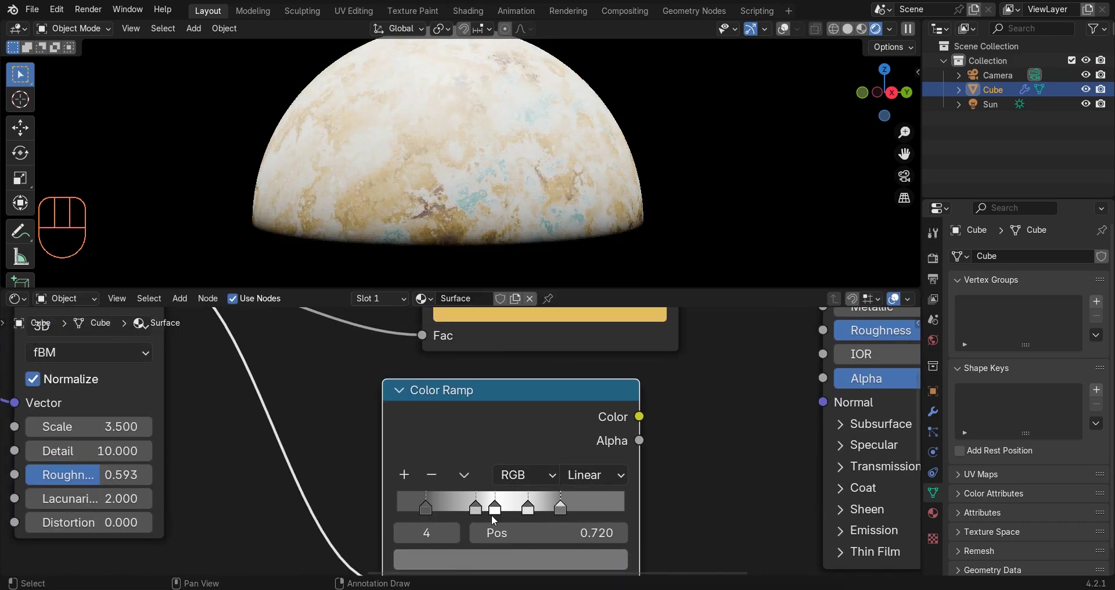
middle_click_drag(457, 497, 468, 438)
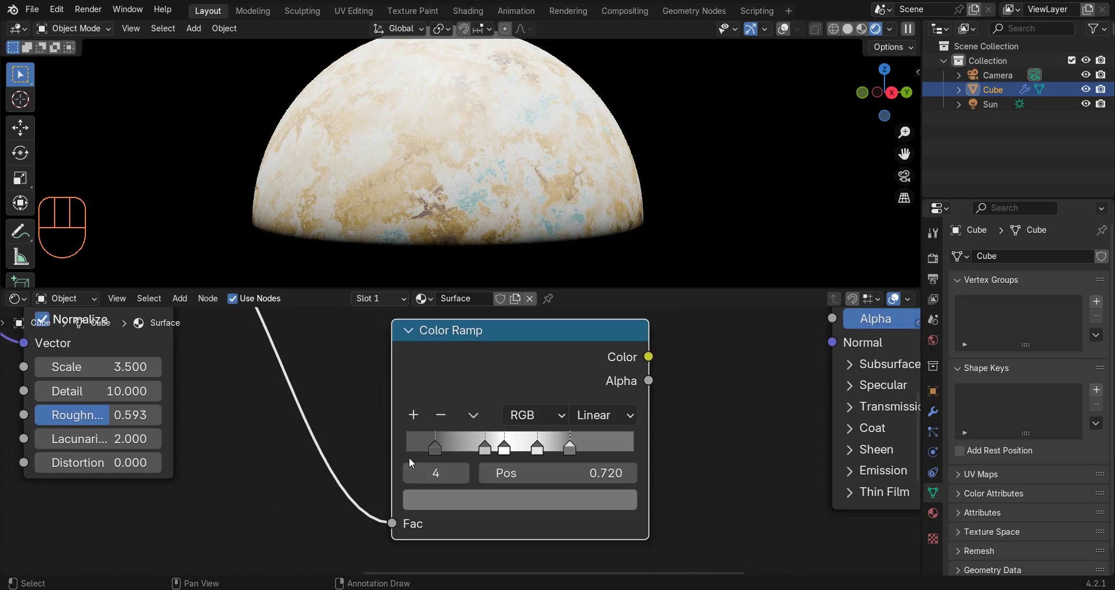
scroll(440, 444, "down", 3)
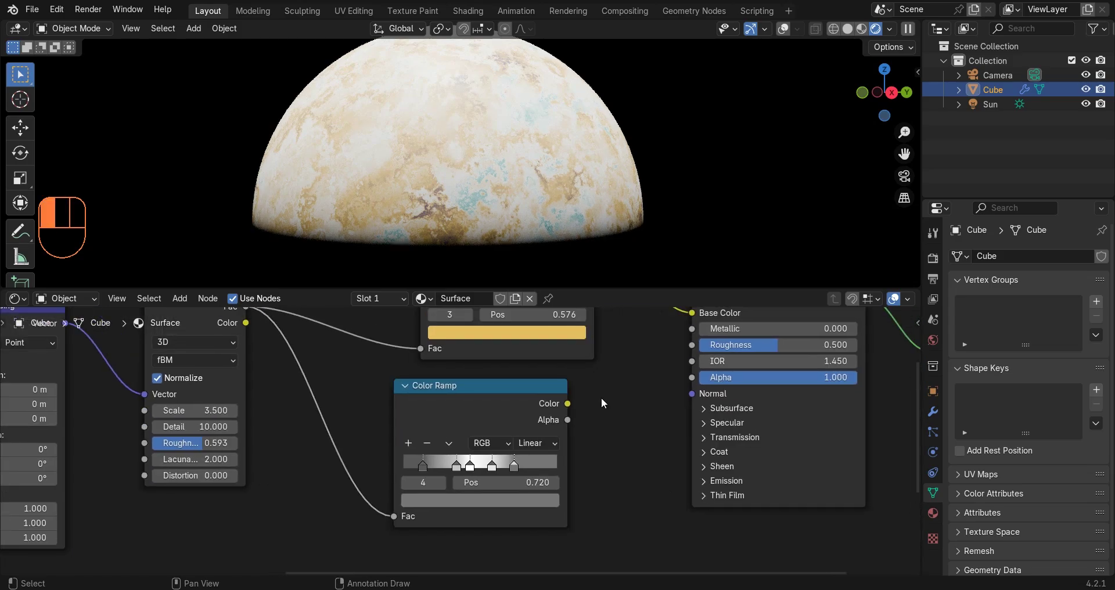
left_click_drag(647, 391, 647, 388)
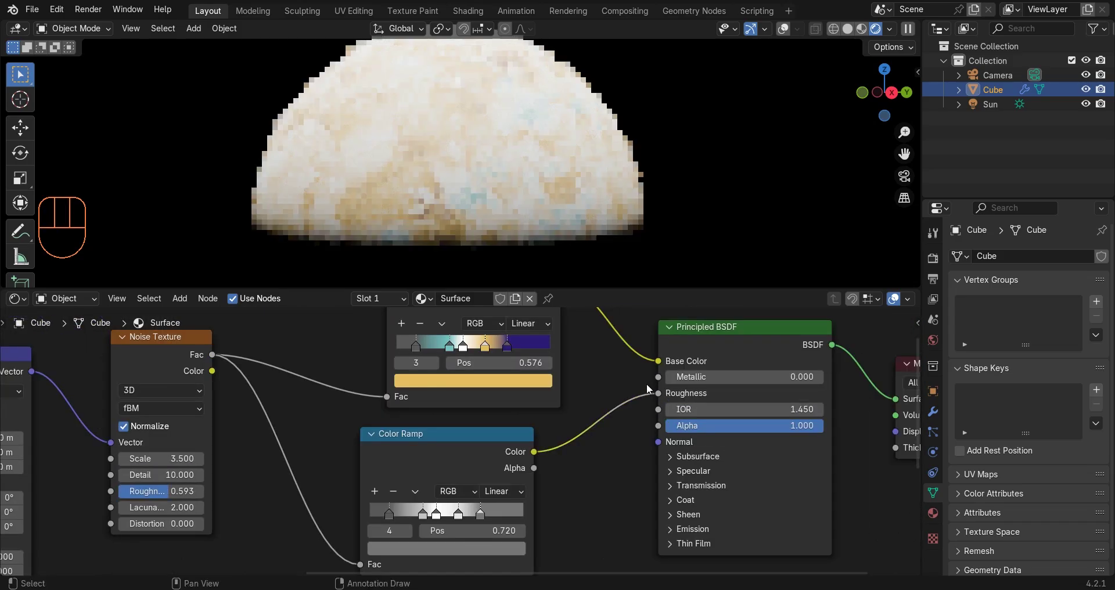
middle_click_drag(503, 413, 555, 407)
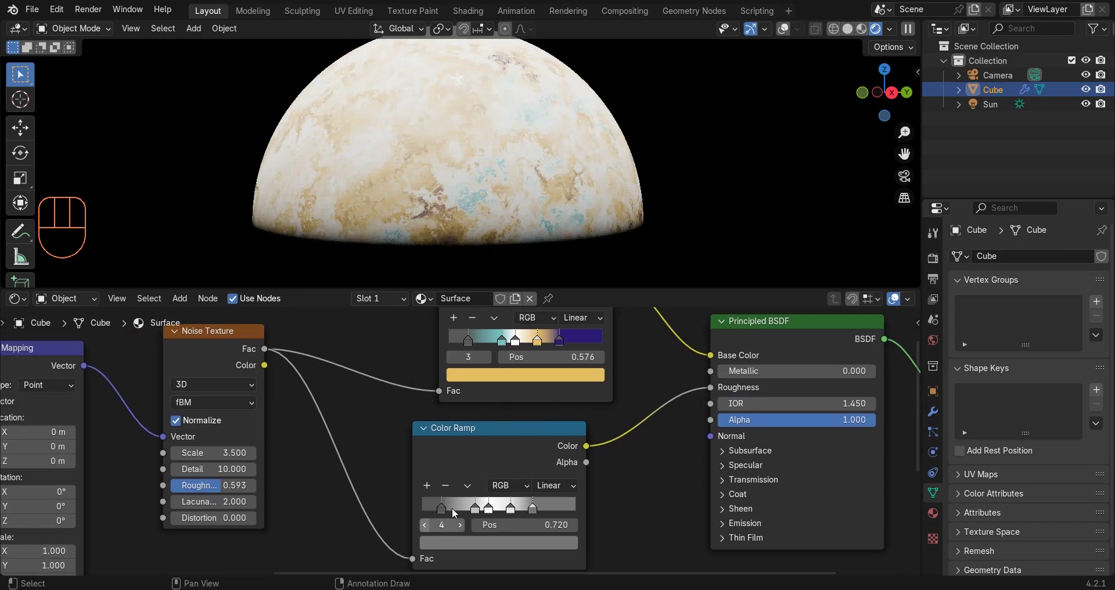
Step: Change the grayscale ramp's first stop to white, darken its last stop, and make the 0.344 stop near black
left_click(487, 541)
left_click_drag(442, 507, 529, 507)
left_click(475, 508)
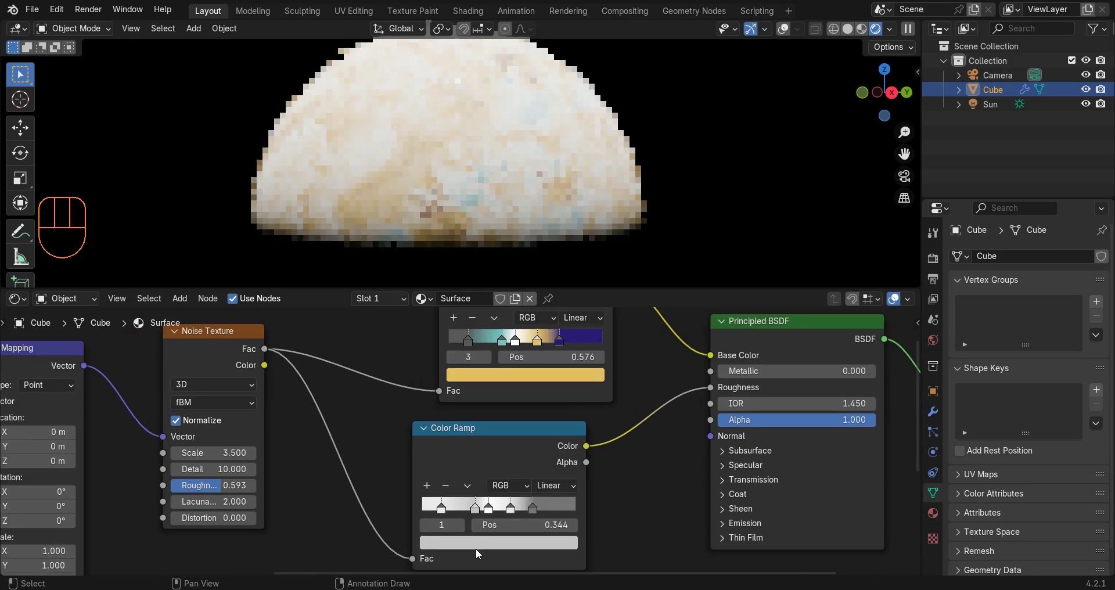
left_click(476, 546)
left_click(476, 544)
left_click(480, 546)
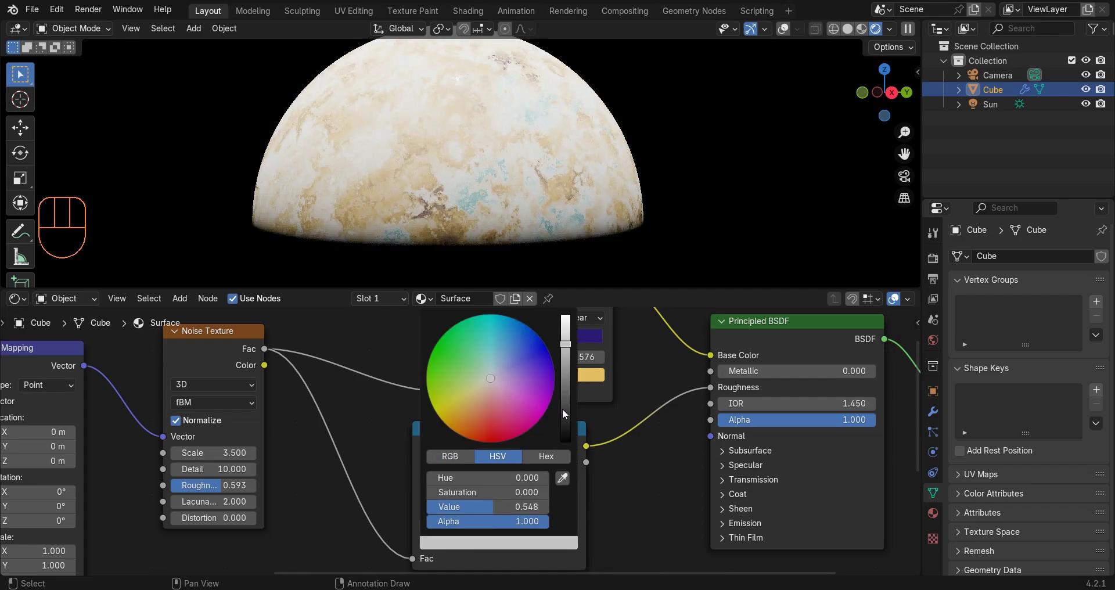
left_click_drag(563, 409, 564, 441)
Step: Darken the grayscale ramp's stops at 0.430 and 0.576 to gray and set the last stop to black
left_click(489, 508)
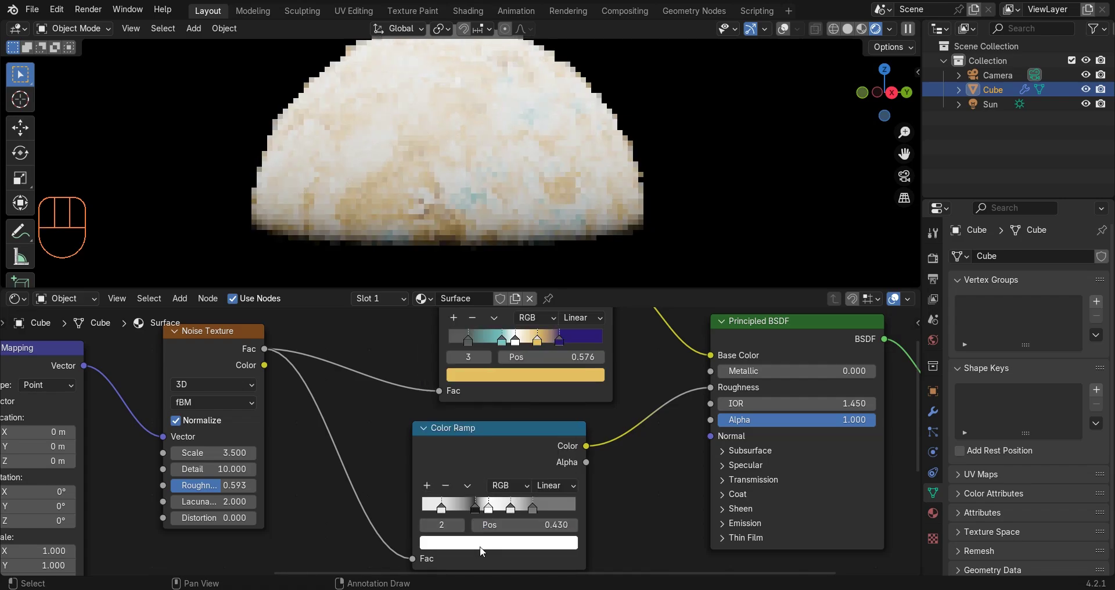
left_click(481, 546)
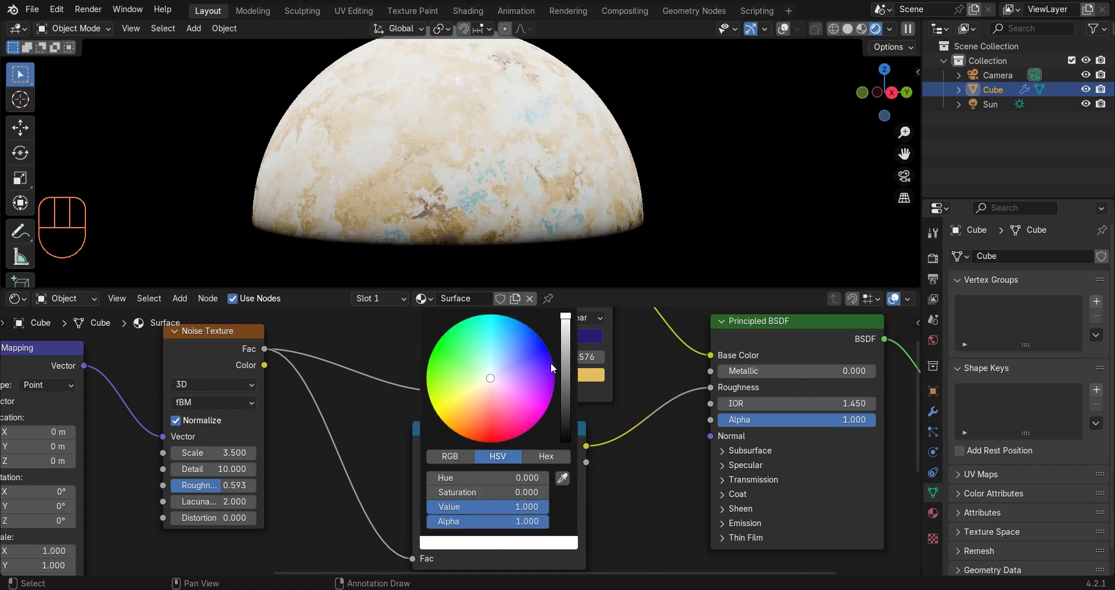
left_click_drag(565, 318, 566, 383)
left_click(511, 507)
left_click(500, 541)
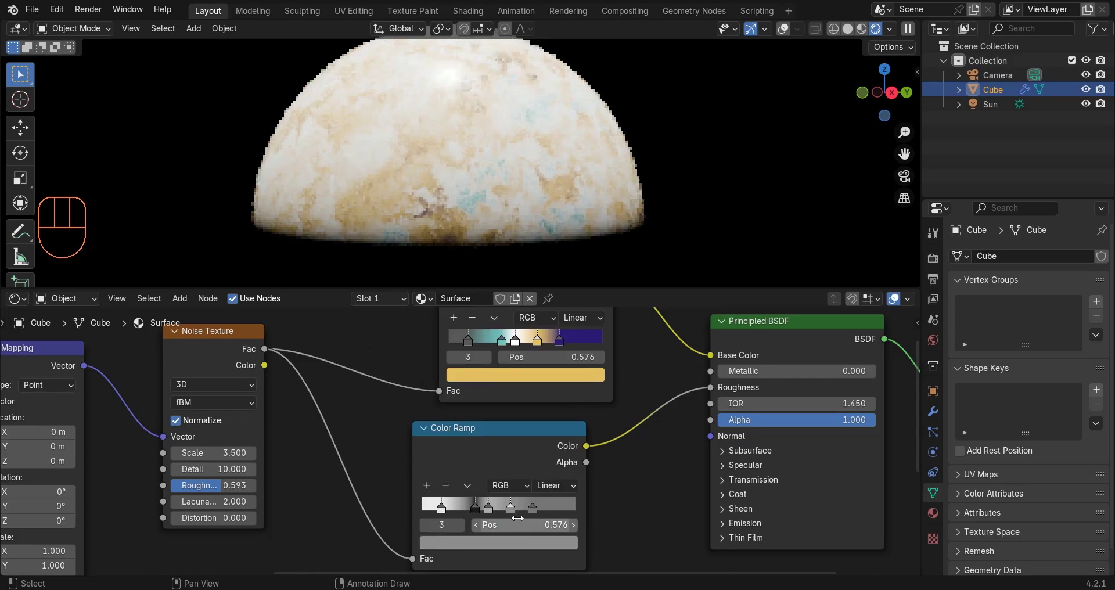
left_click(502, 542)
left_click(565, 439)
Step: Shift both Color Ramp nodes away from the Principled BSDF to make room between them
scroll(590, 426, "down", 6)
left_click_drag(499, 436, 462, 431)
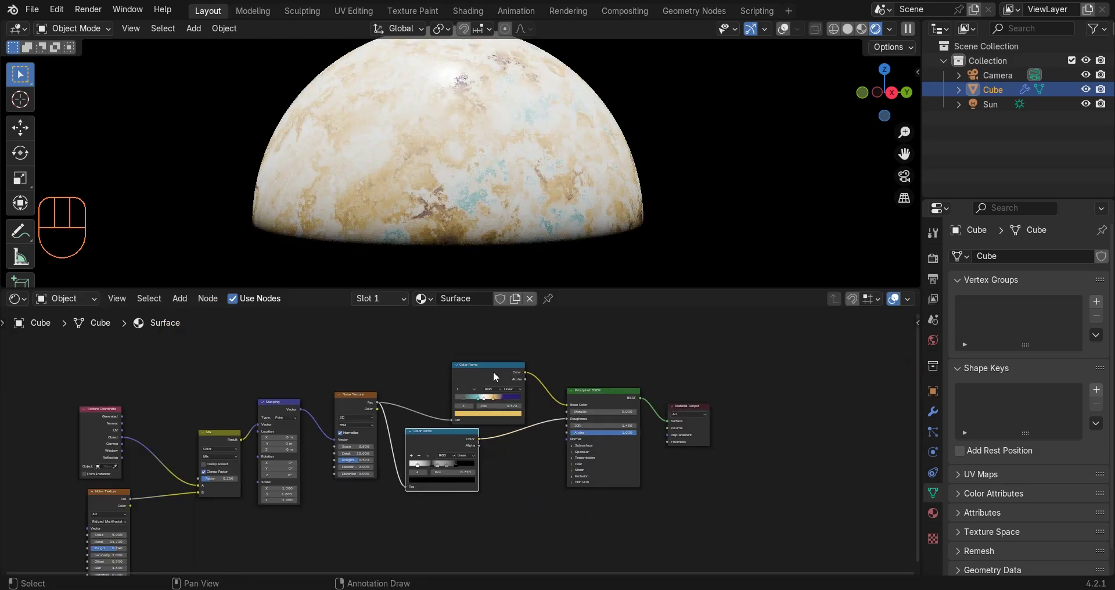
left_click_drag(493, 371, 459, 357)
Step: Expand the shader's Specular inputs and route the grayscale ramp's Color through a new Invert Color node into IOR Level
scroll(452, 439, "up", 3)
scroll(451, 440, "up", 2)
left_click(652, 372)
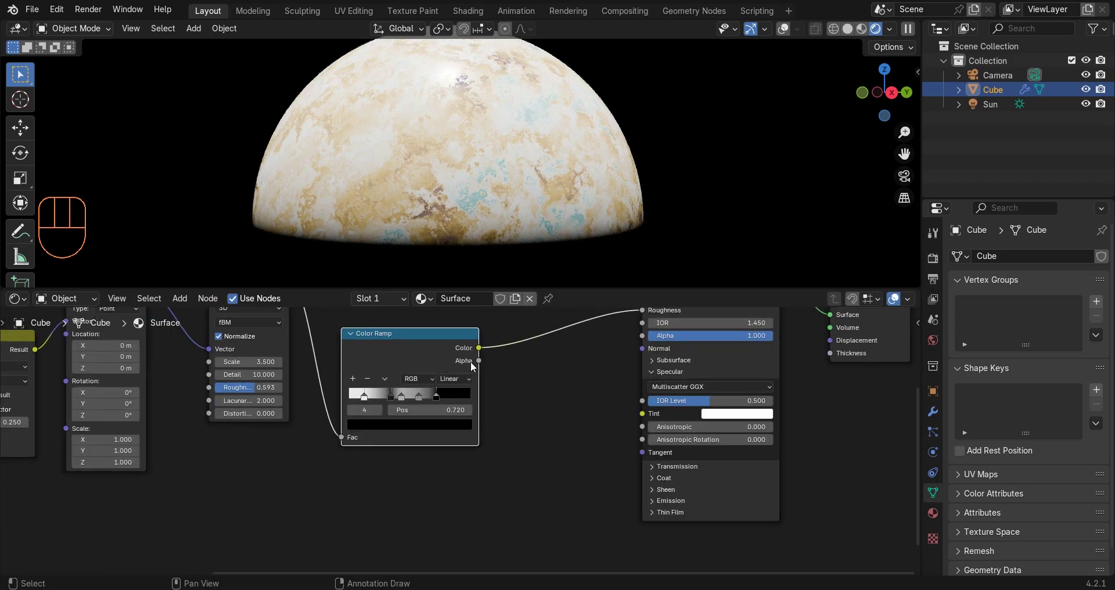
key("shift+a")
type("inv")
key("Return")
left_click(527, 389)
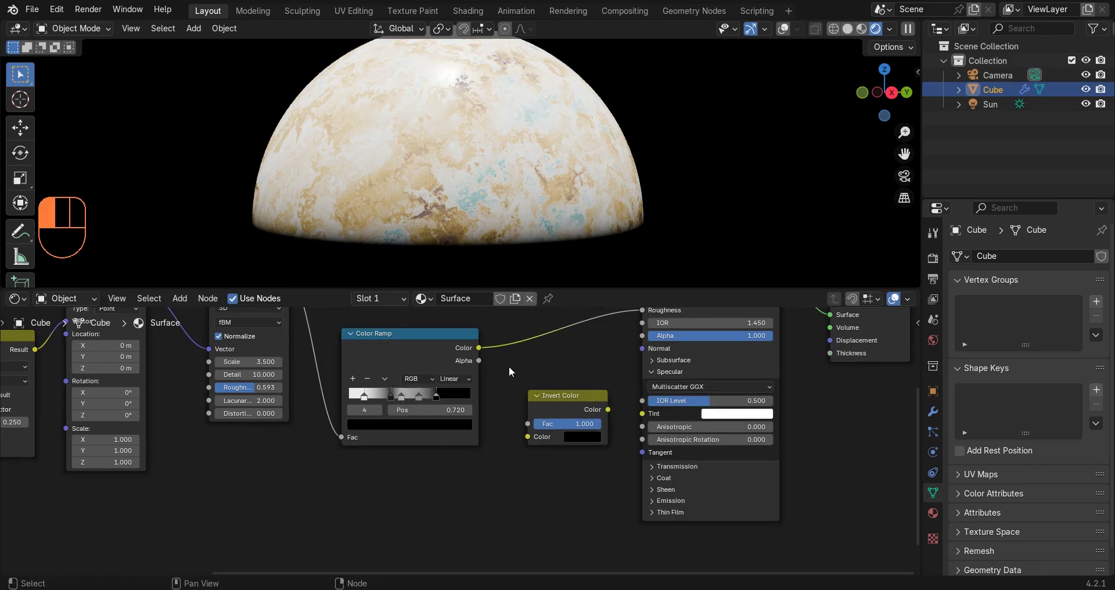
left_click_drag(478, 348, 536, 440)
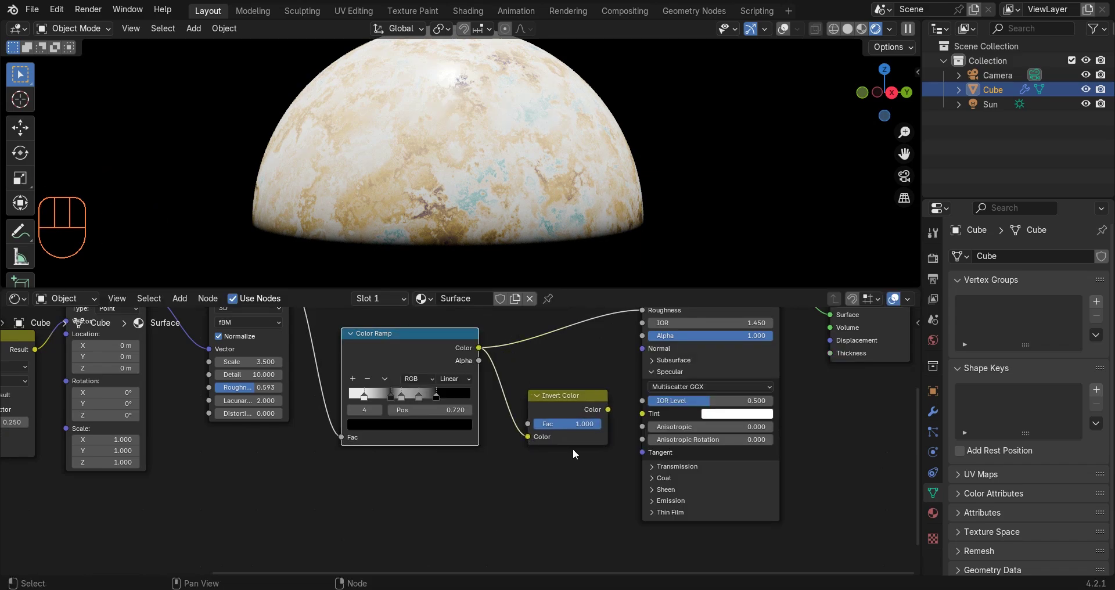
left_click_drag(607, 410, 642, 399)
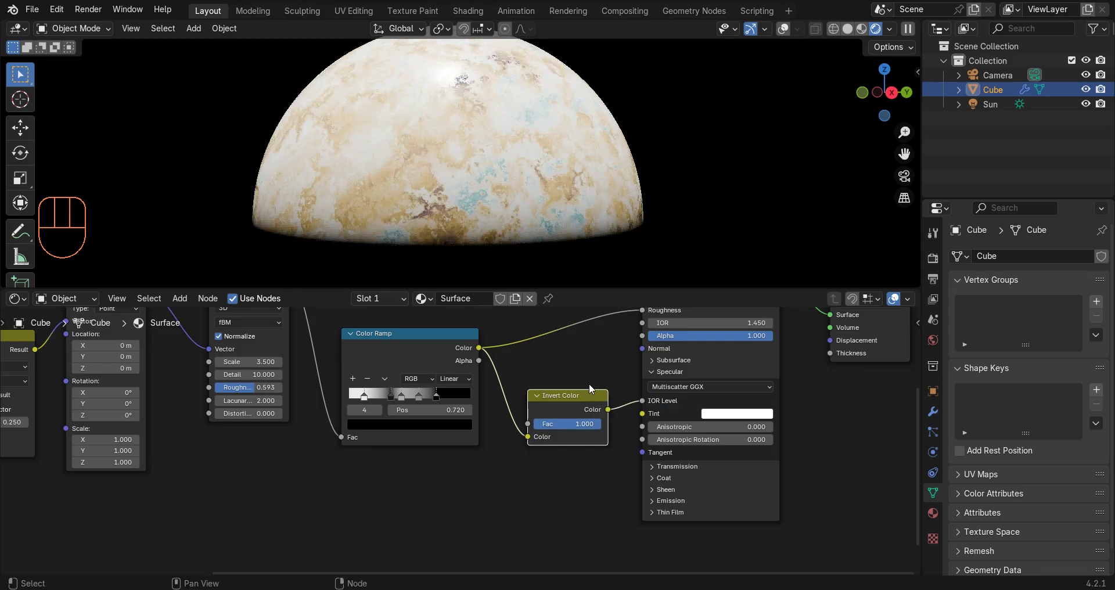
Step: Align the colored Color Ramp above the grayscale one
middle_click_drag(555, 378, 527, 479)
scroll(468, 450, "down", 4)
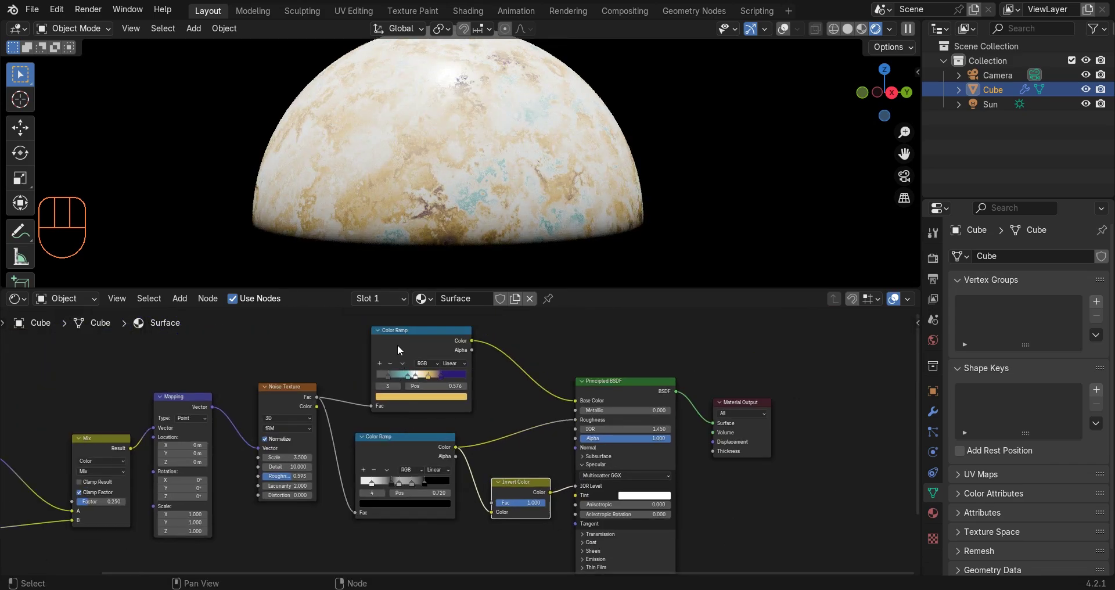
left_click_drag(395, 344, 380, 347)
Step: Add a Bump node and place it below the Invert Color node
middle_click_drag(457, 395, 457, 383)
scroll(459, 380, "down", 5, "shift")
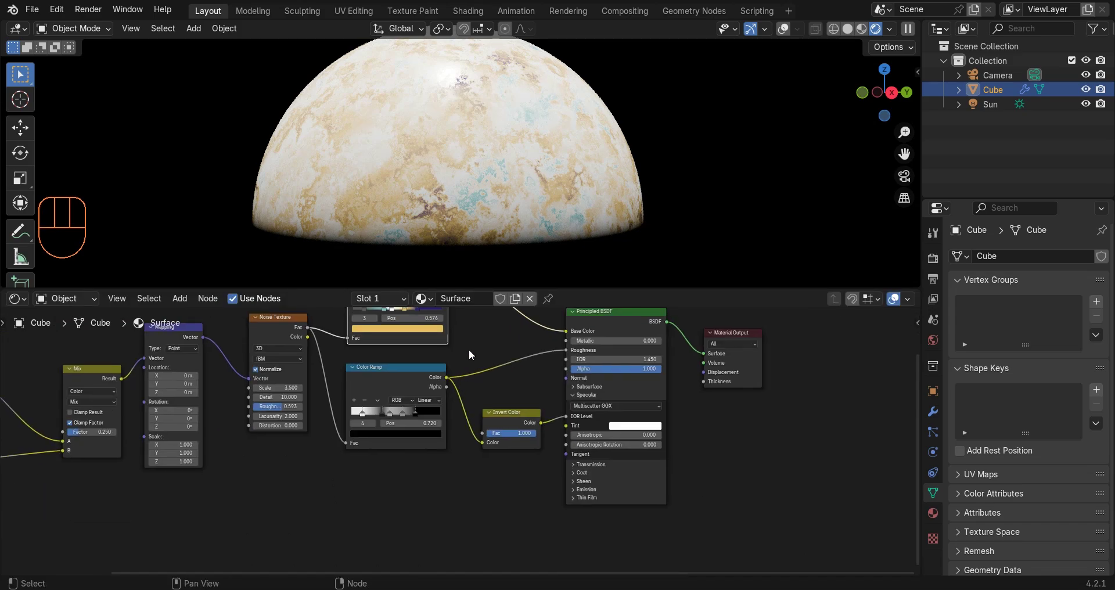
key("shift+a")
type("bum")
left_click(499, 352)
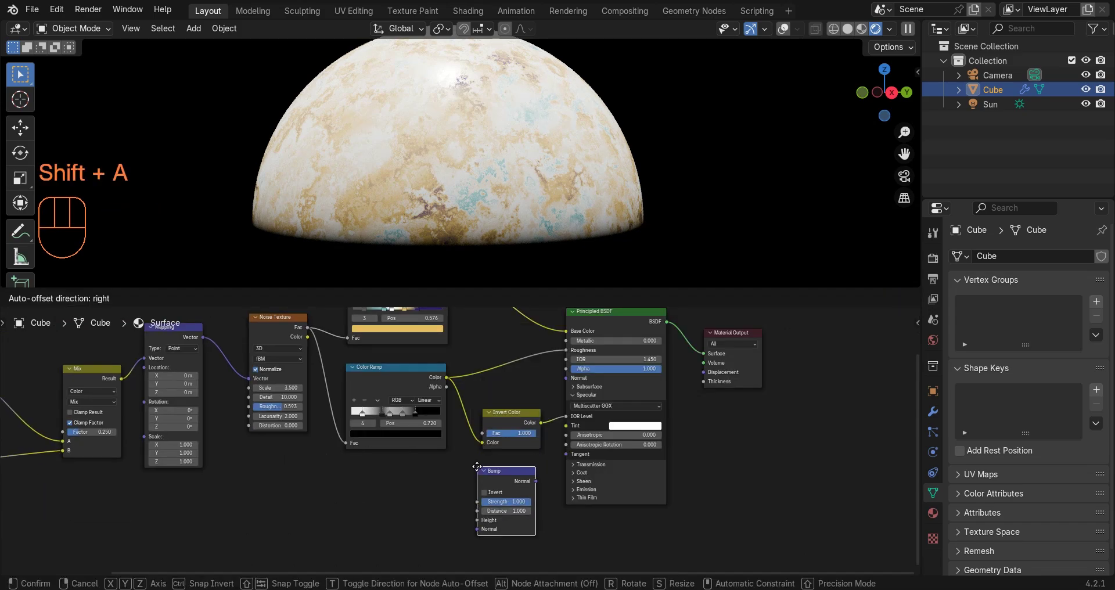
left_click(472, 420)
scroll(464, 415, "up", 4, "shift")
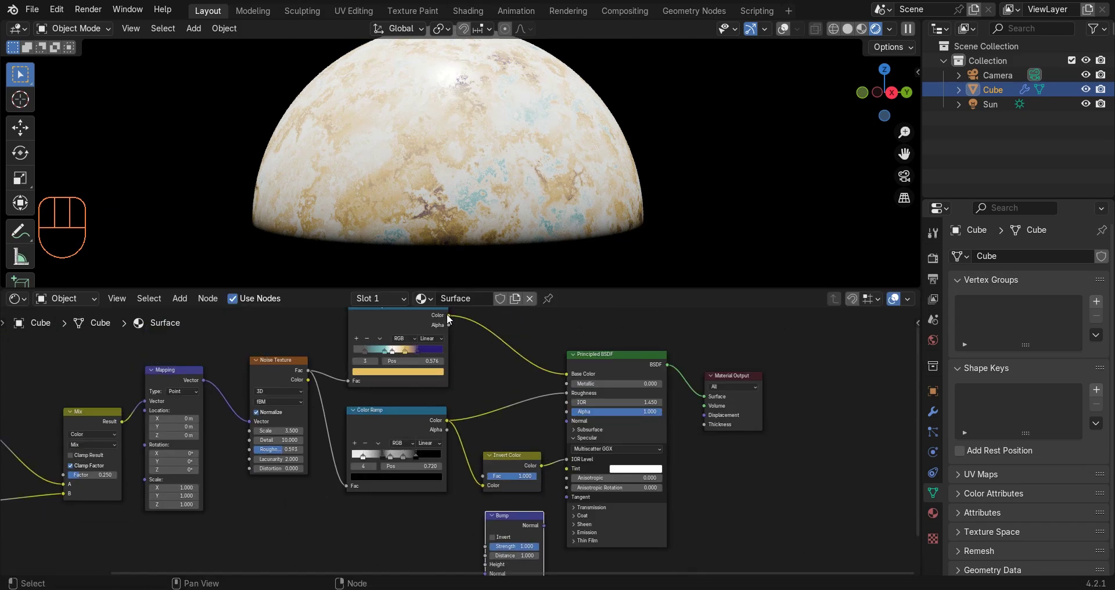
Step: Connect the colored Color Ramp to the Bump node's Height, set Strength to 0.06, and link its Normal output to the Principled BSDF
left_click_drag(448, 316, 484, 546)
left_click(510, 530)
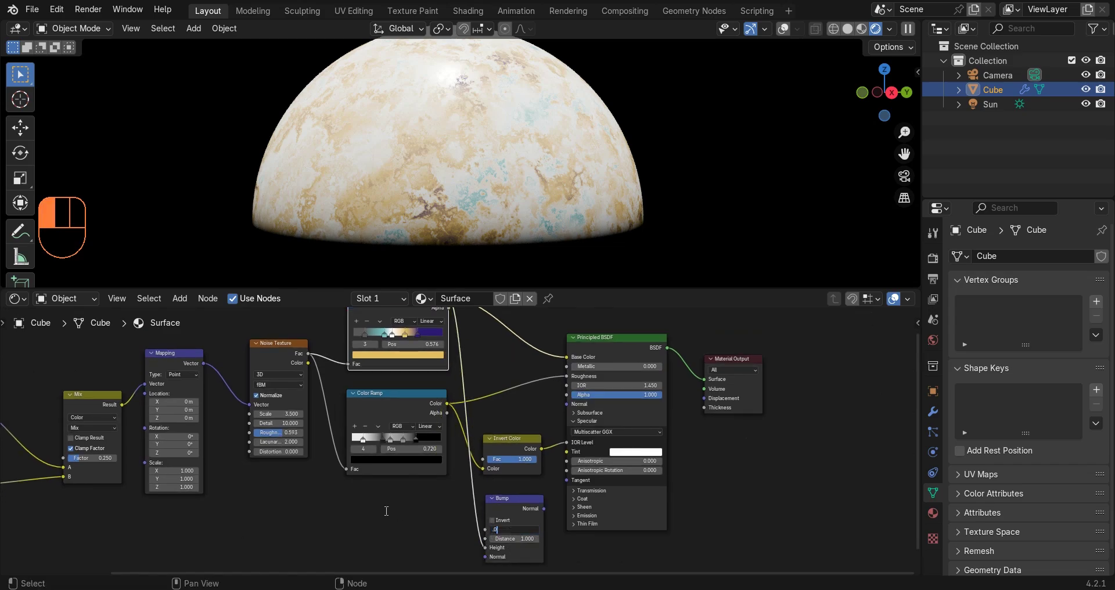
middle_click_drag(501, 481, 424, 445)
scroll(457, 446, "up", 5)
middle_click_drag(479, 512, 469, 540)
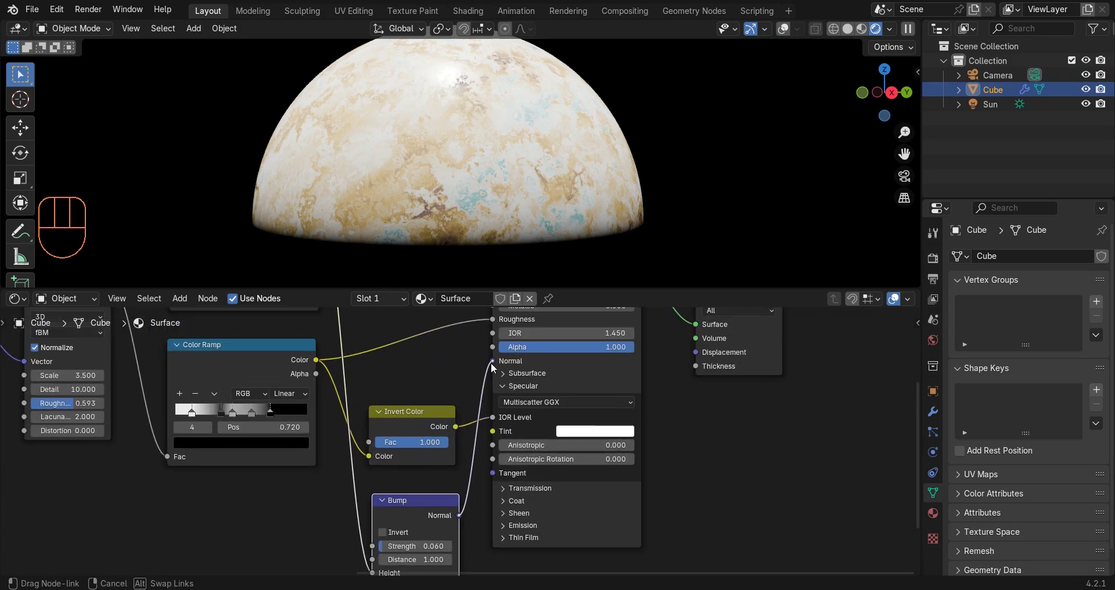
left_click_drag(491, 363, 492, 361)
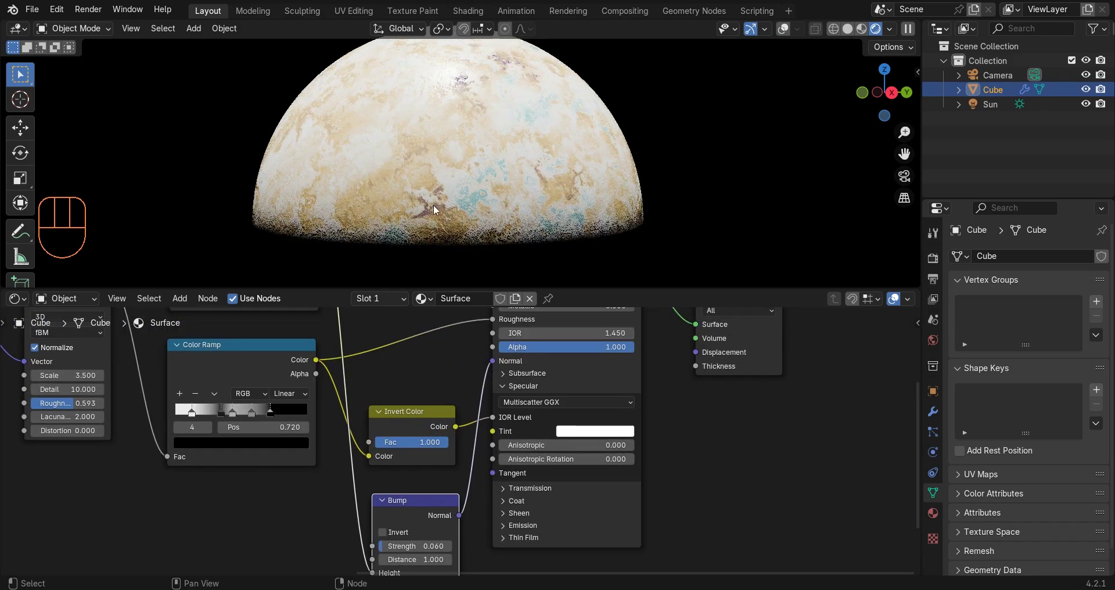
Step: Turn on the viewport overlays and look over the bumped planet from farther away
scroll(701, 169, "down", 3)
middle_click_drag(702, 169, 605, 195)
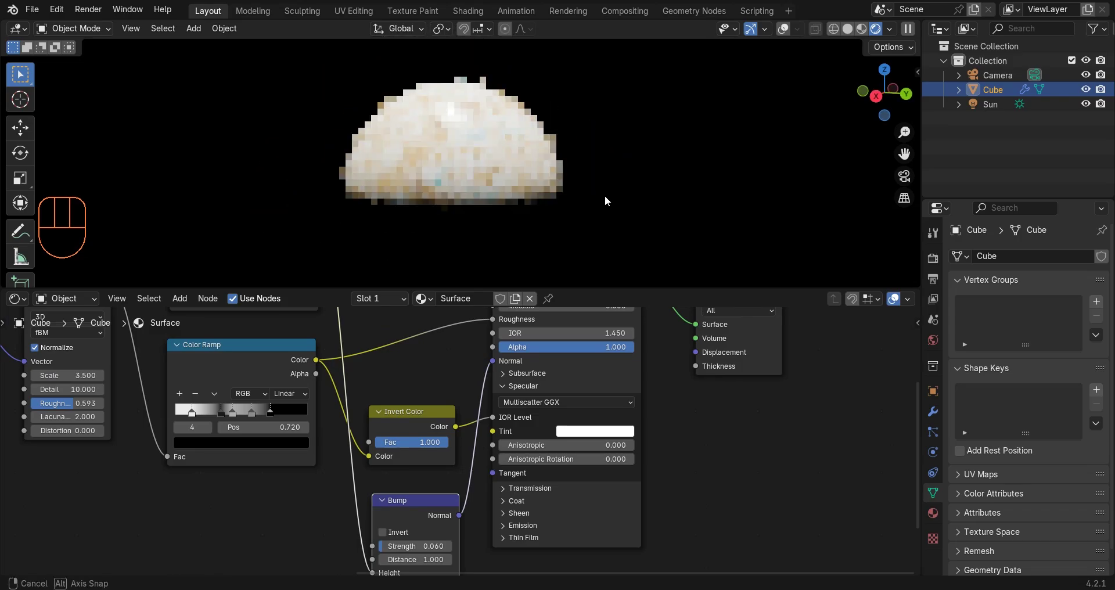
left_click(783, 28)
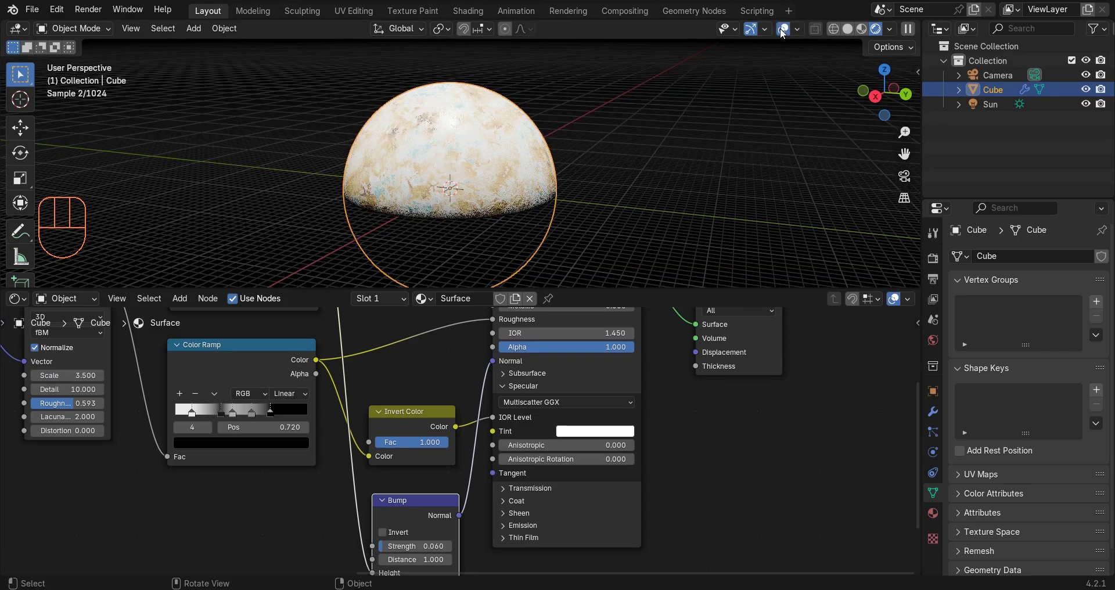
middle_click_drag(540, 151, 570, 165)
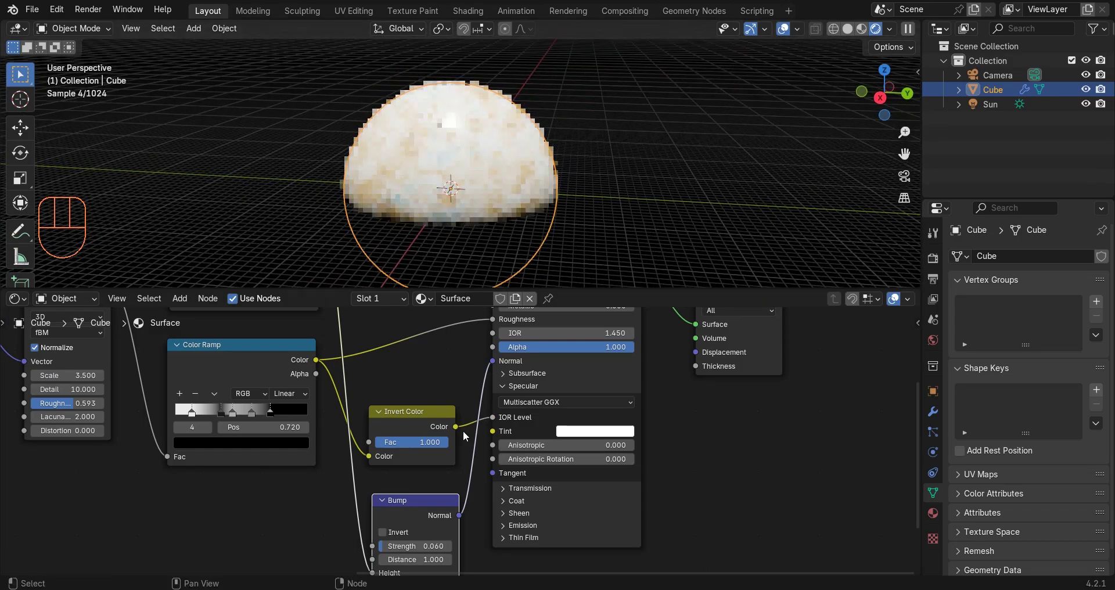
scroll(462, 430, "down", 5)
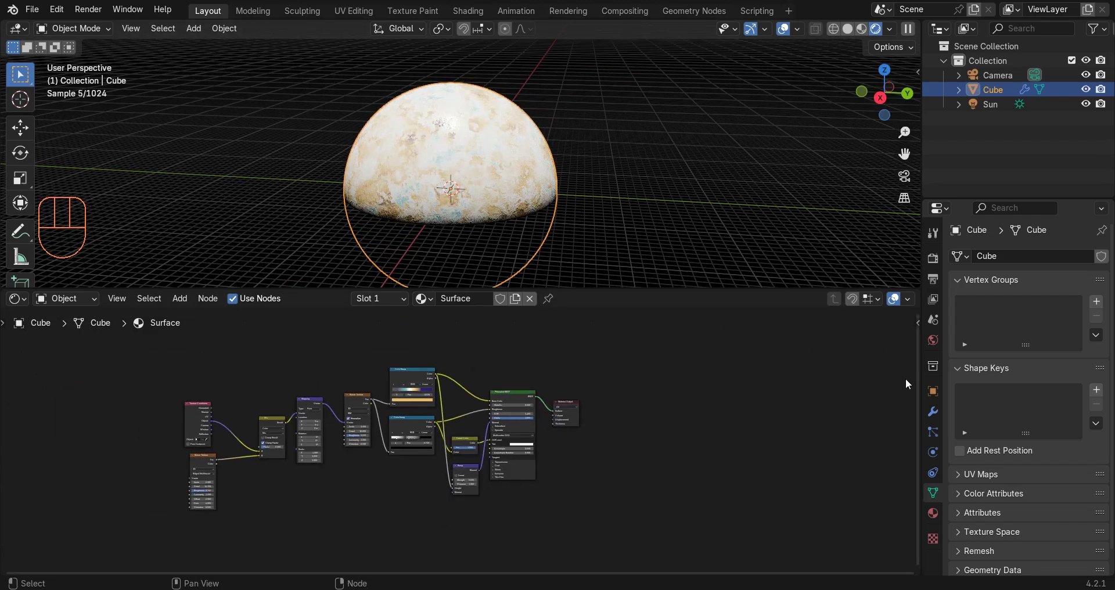
Step: Duplicate the planet sphere in place and set the copy's scale to 10.015 on all three axes
left_click(932, 391)
key("shift+d")
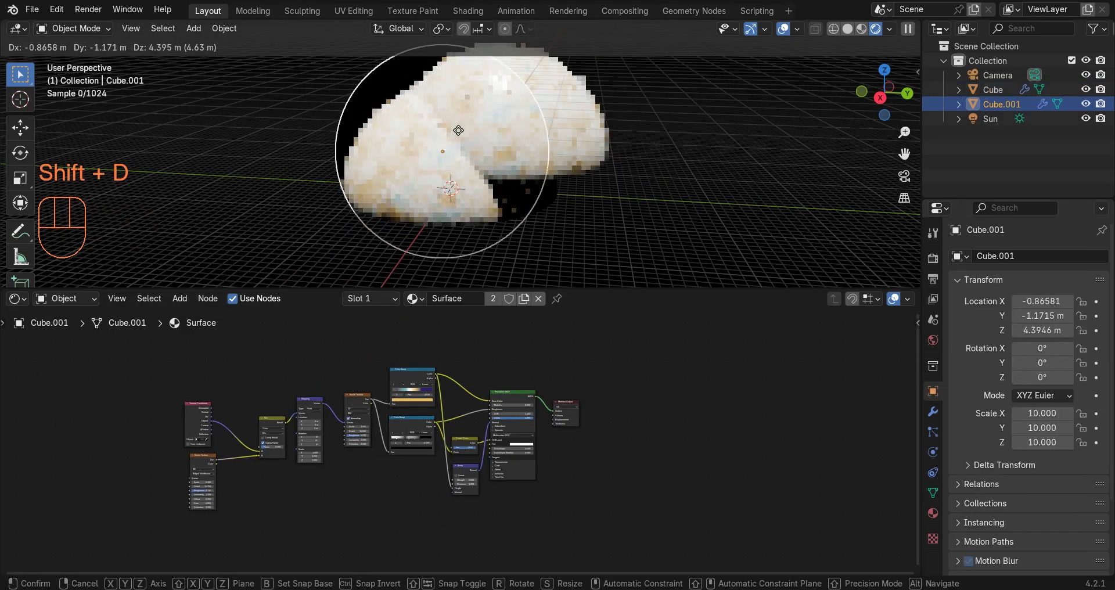
right_click(478, 160)
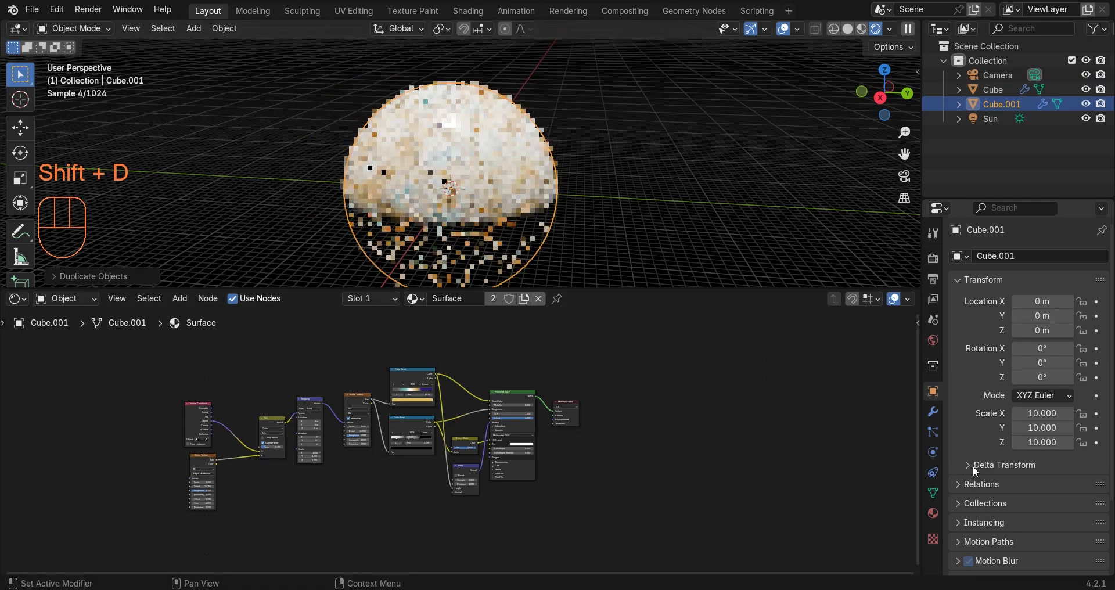
left_click_drag(1040, 418, 1042, 419)
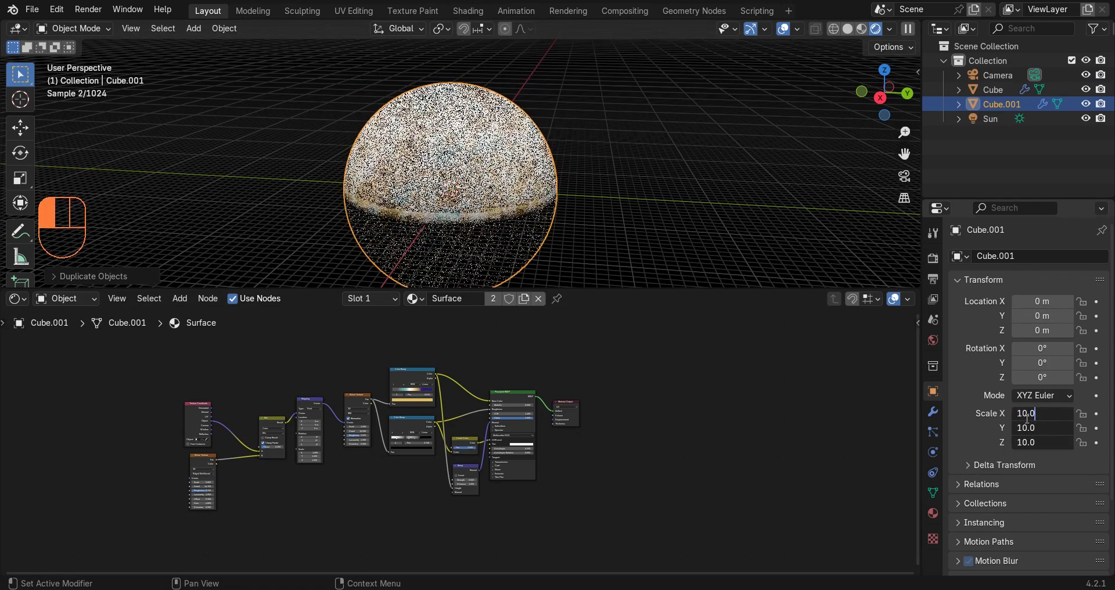
type("15")
key("Return")
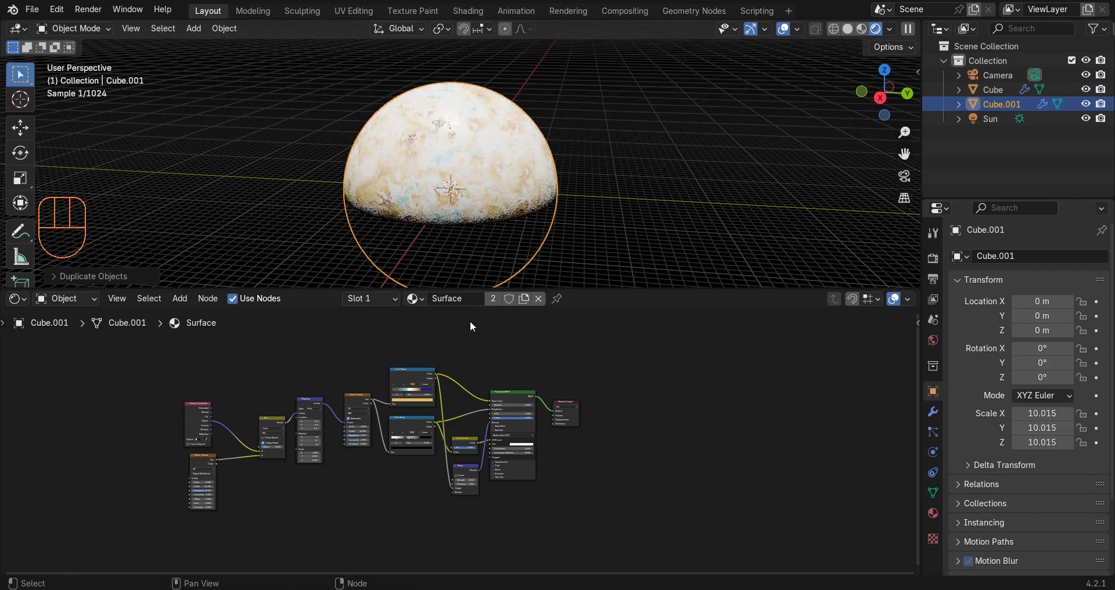
Step: Make the duplicated sphere's material a single-user copy and rename it Clouds
left_click(493, 299)
left_click(474, 299, "shift")
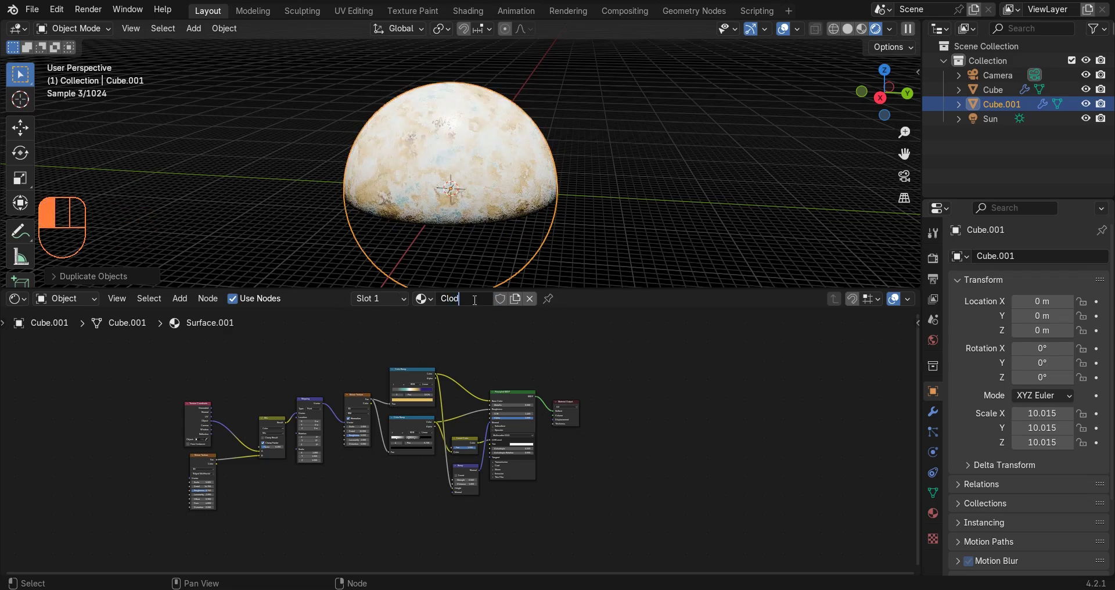
key("Return")
Step: Delete every node in the Clouds material except the Material Output
scroll(471, 393, "up", 1)
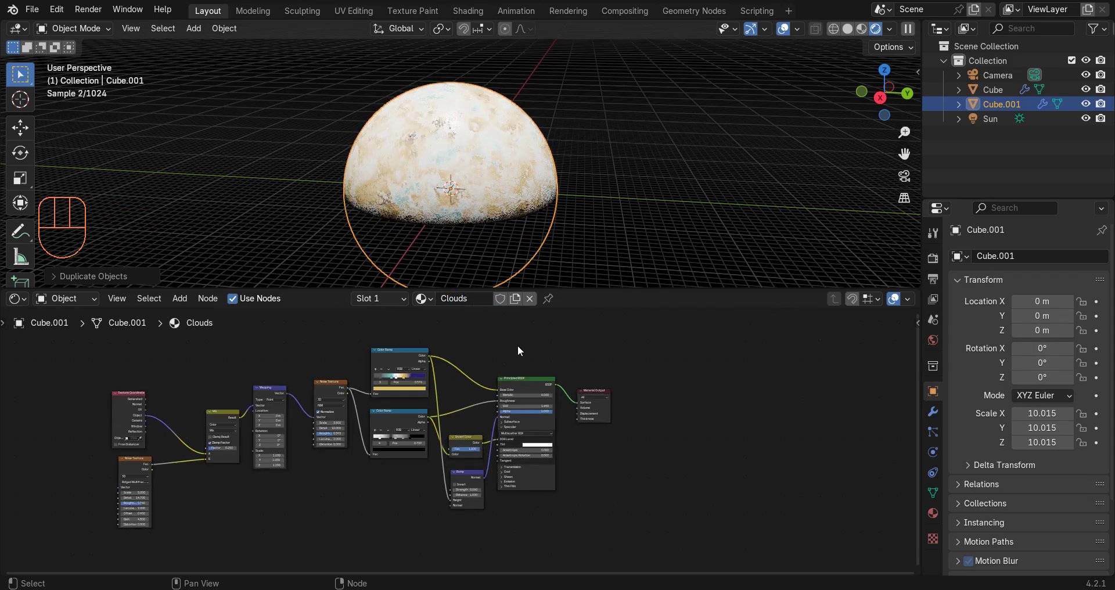
left_click_drag(518, 346, 67, 542)
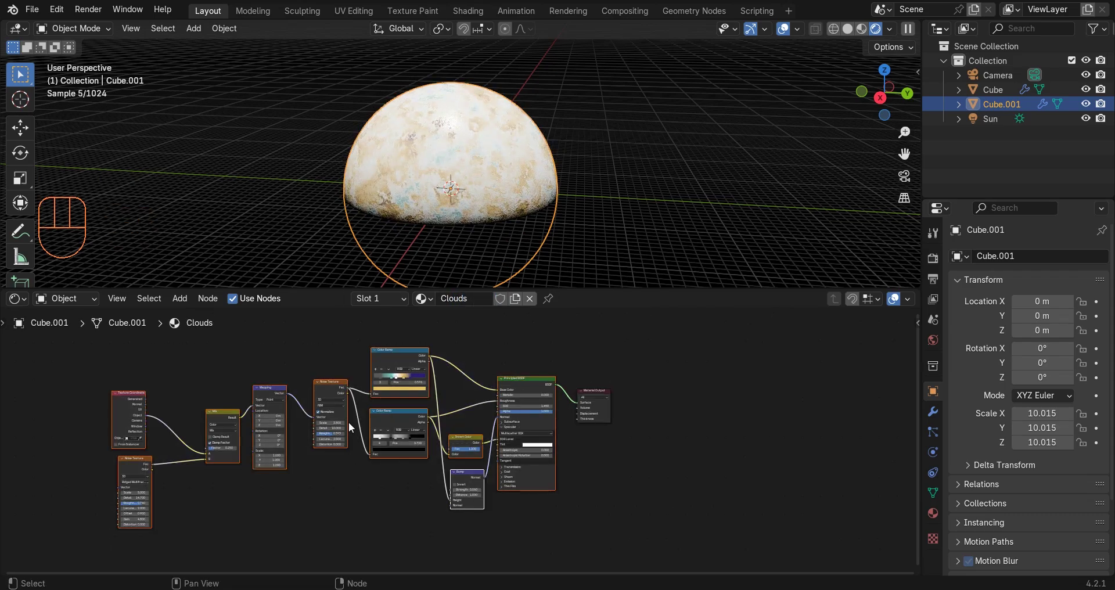
key("x")
Step: Add a Volume Scatter node and connect it to the Material Output's Volume input
scroll(487, 416, "up", 2)
middle_click_drag(555, 180, 572, 165)
scroll(589, 385, "up", 2)
key("shift+a")
type("sc")
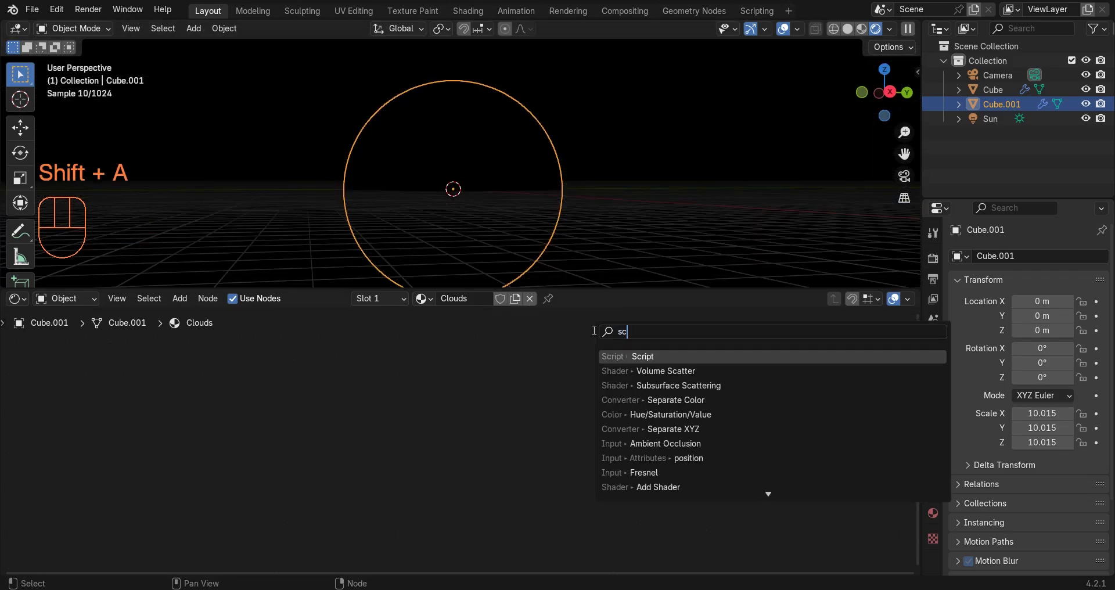
key("Return")
left_click(543, 360)
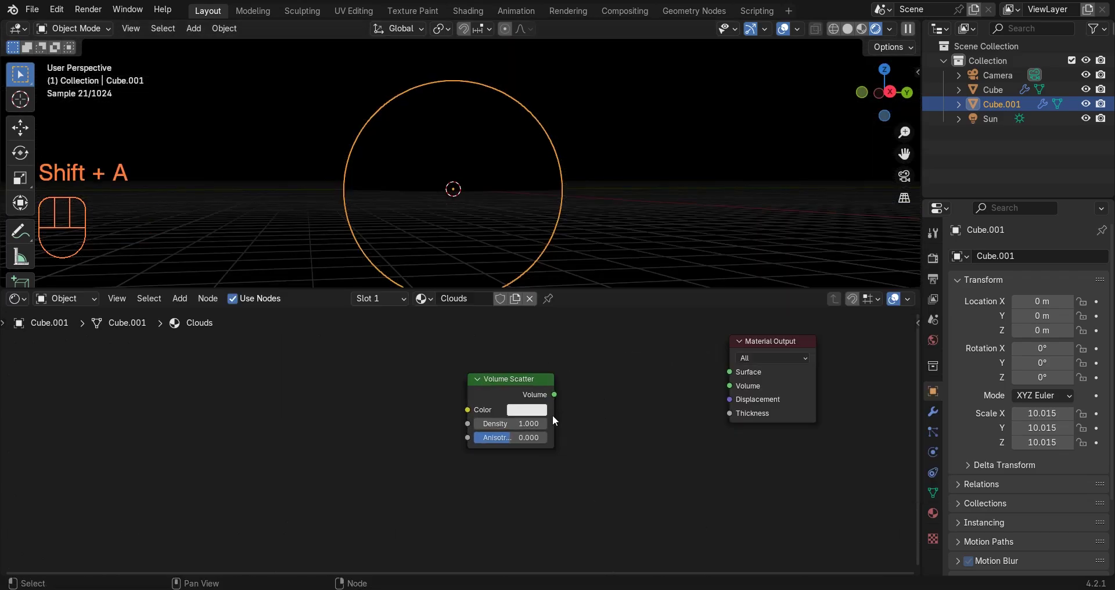
left_click(597, 382)
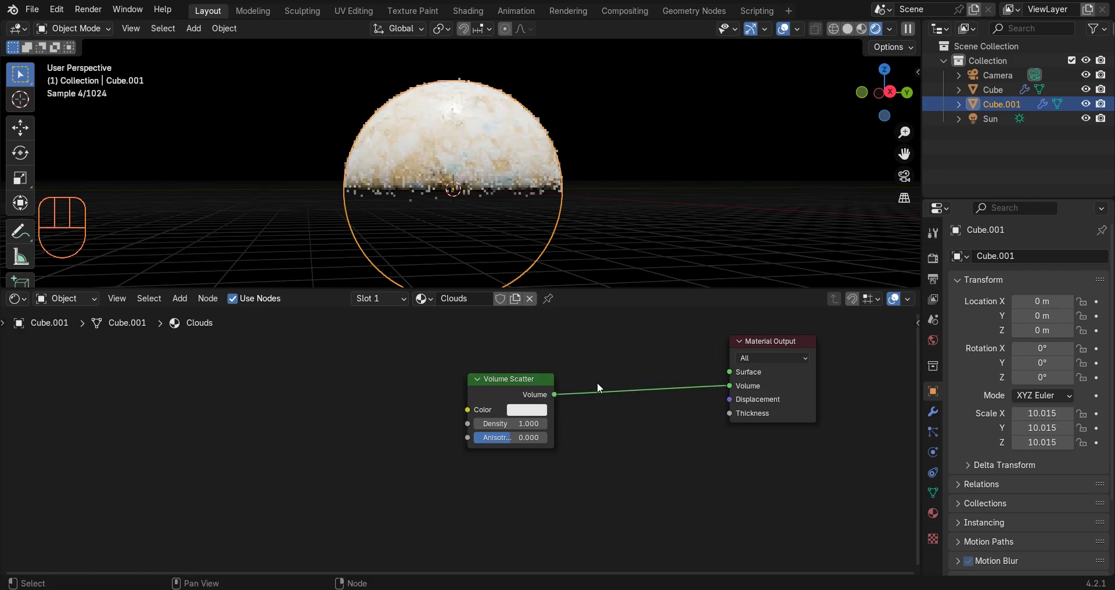
middle_click_drag(604, 150, 587, 154)
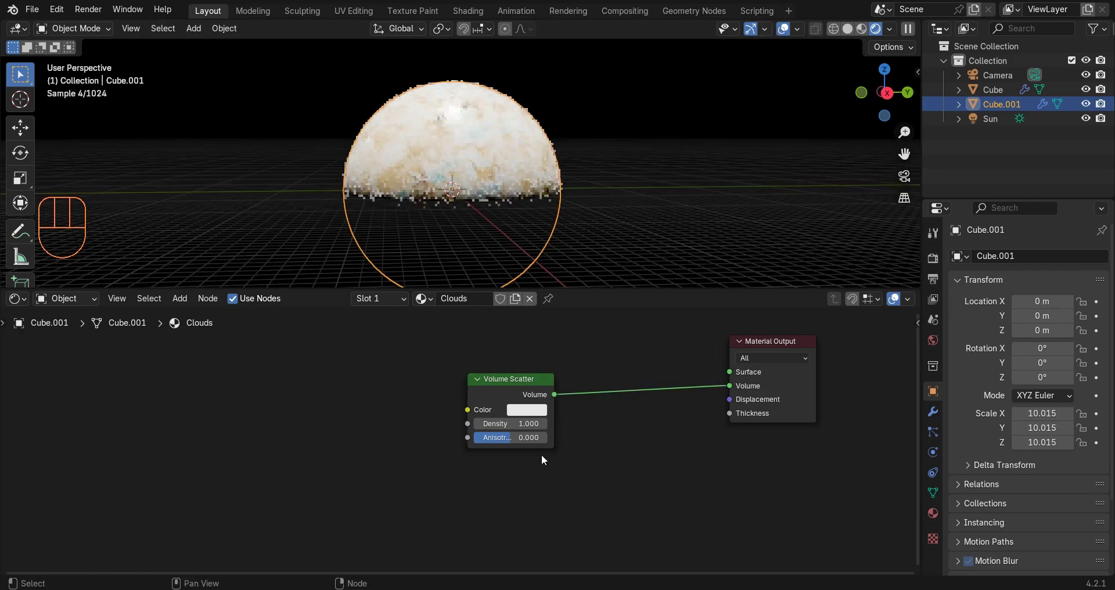
Step: Add a Noise Texture well before the Volume Scatter, give it Texture Coordinate and Mapping nodes, and preview it on the sphere
scroll(541, 460, "down", 3)
key("shift+a")
type("noi")
key("Return")
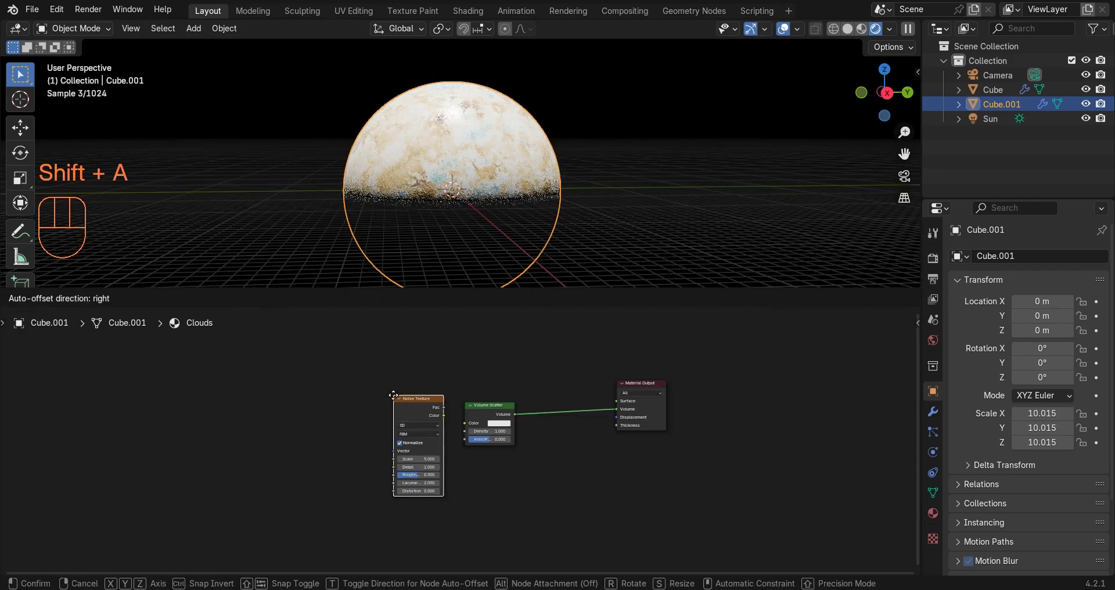
left_click(177, 364)
middle_click_drag(248, 385, 515, 414)
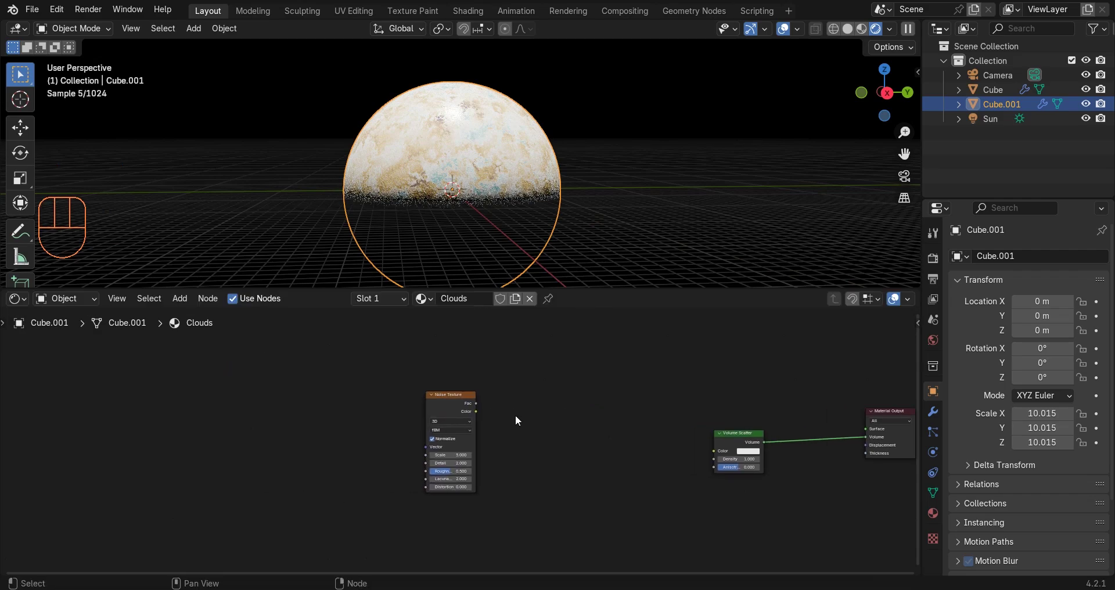
scroll(446, 397, "up", 1)
key("ctrl+t")
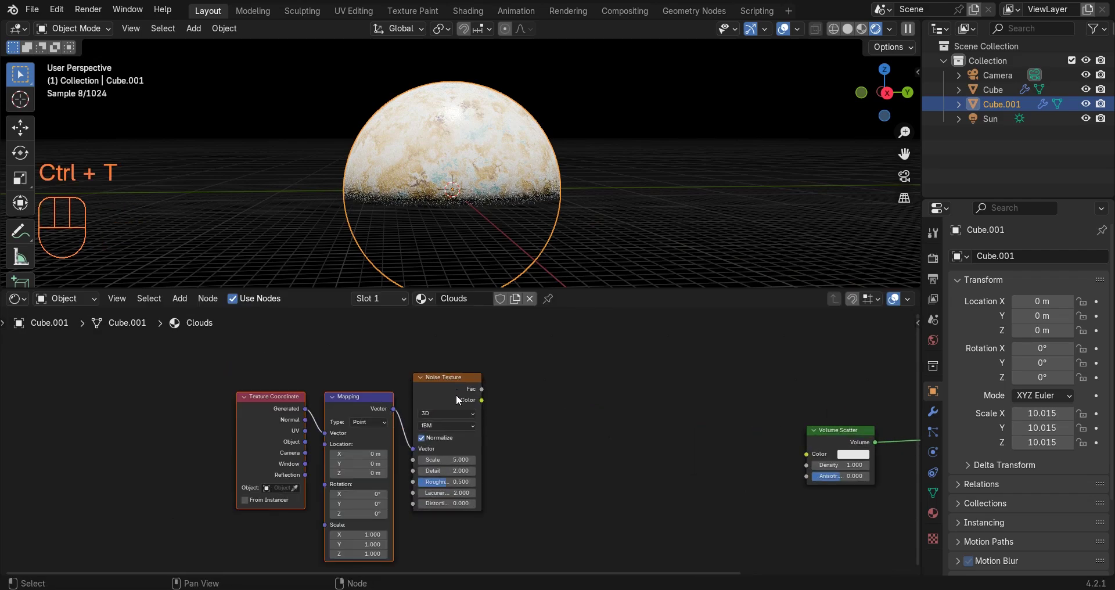
left_click(445, 389, "ctrl+shift")
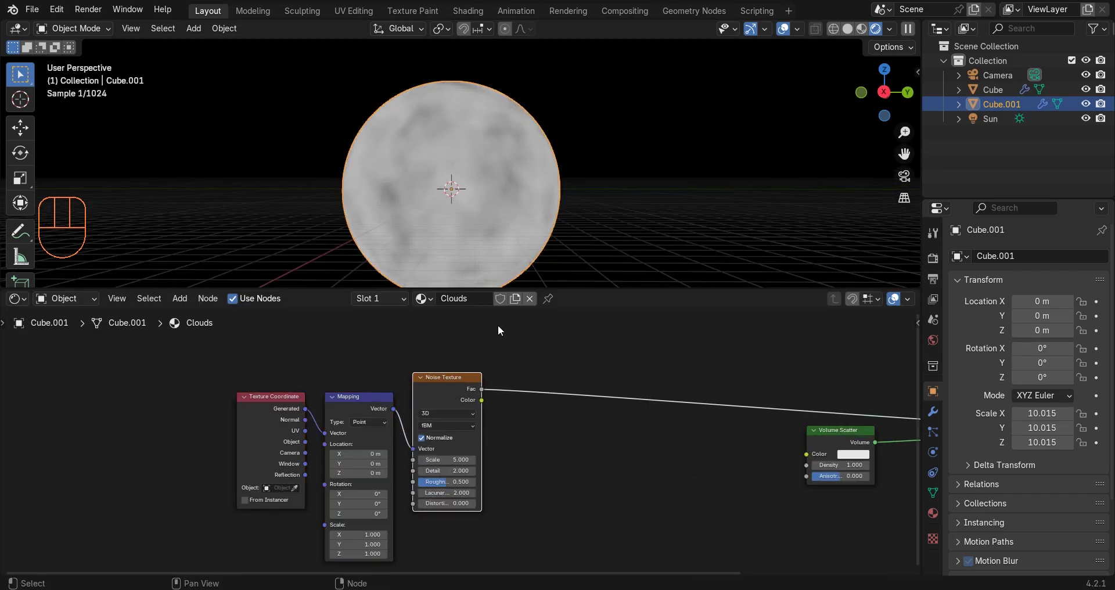
Step: Insert a Color Ramp after the Noise Texture and set its black stop's position to 0.52
key("shift+a")
left_click(553, 355)
type("c")
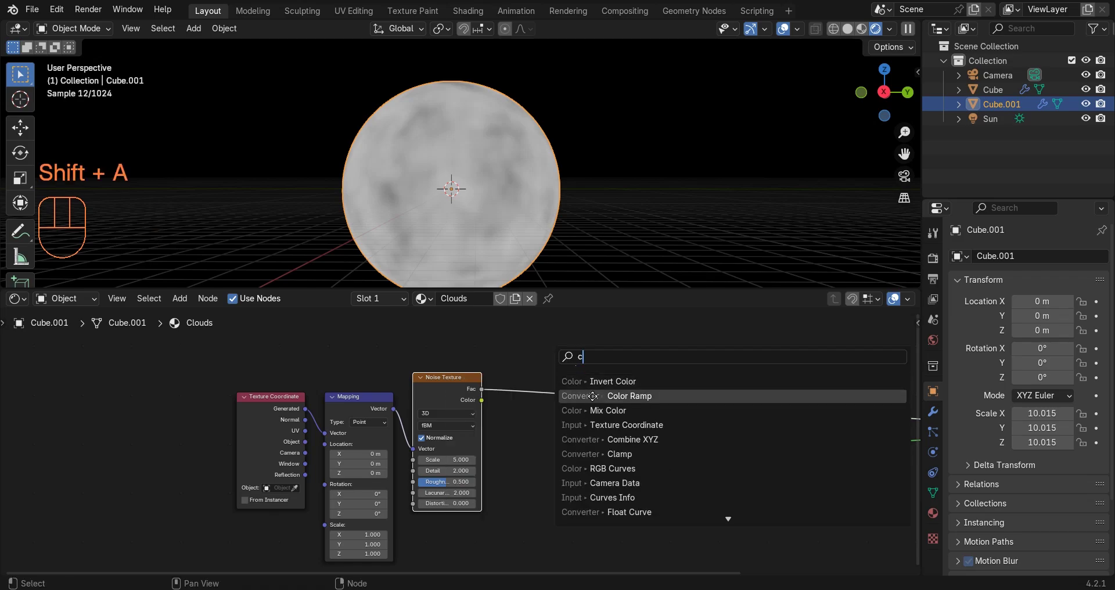
left_click(585, 397)
left_click(547, 371)
scroll(602, 458, "up", 3)
left_click(631, 442)
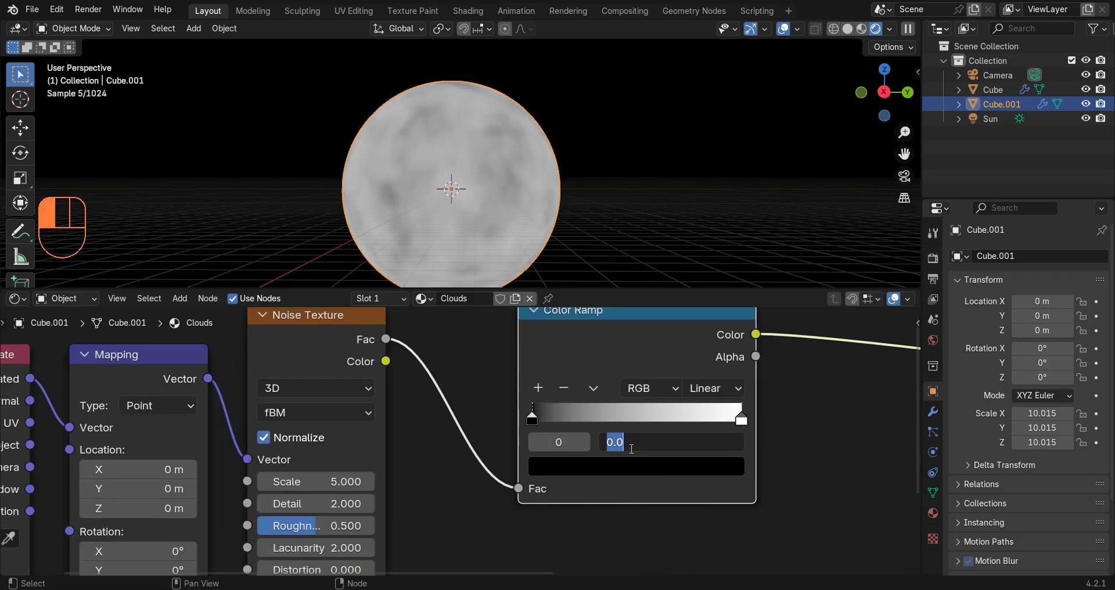
type(".52")
key("Return")
Step: Set the Noise Texture's Scale to 2.5, Detail to 10 and Roughness to 0.8
scroll(410, 443, "down", 2)
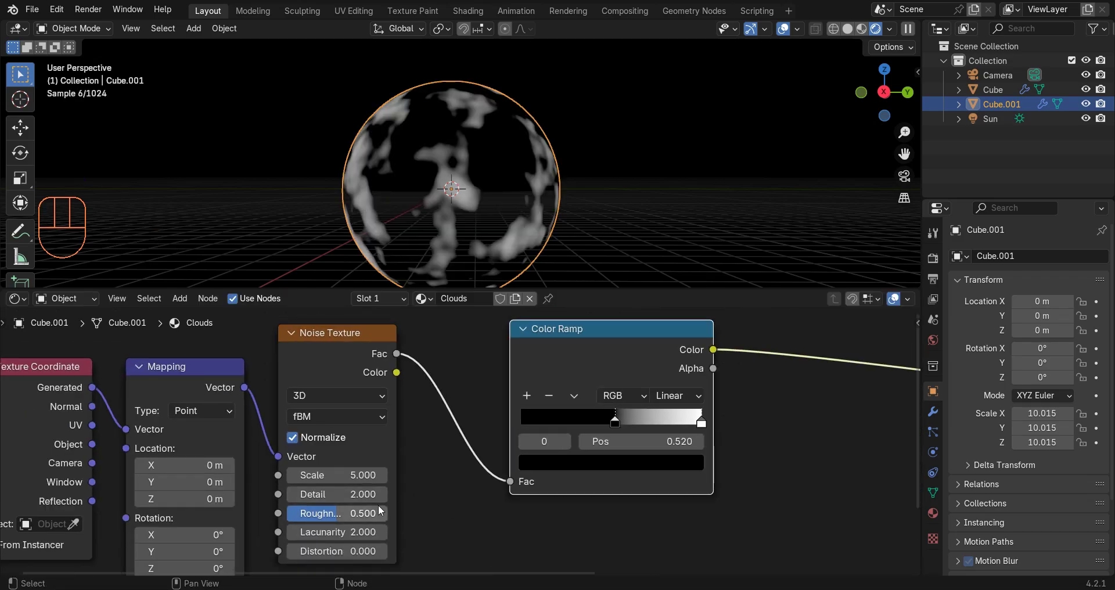
middle_click_drag(372, 502, 438, 458)
type("2.5")
key("Return")
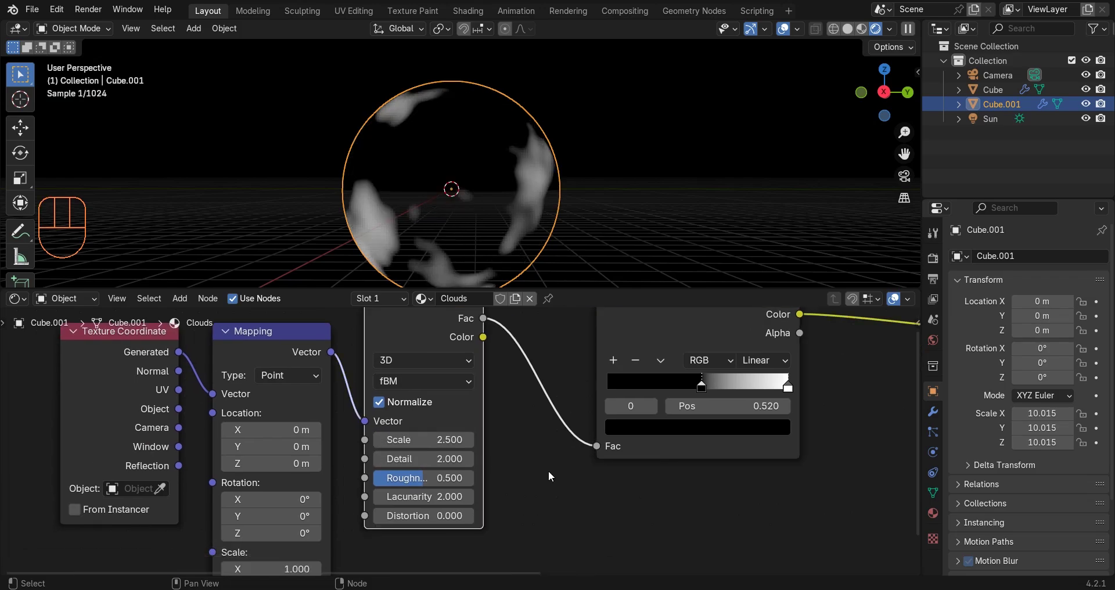
middle_click_drag(482, 232, 455, 333)
type("1")
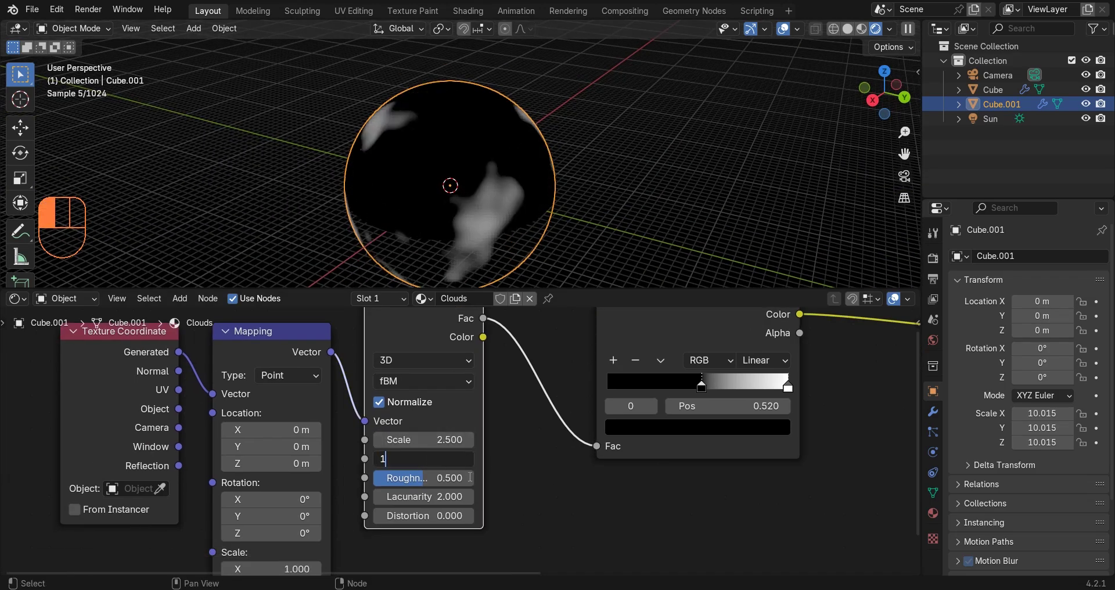
type("0")
key("Return")
left_click_drag(423, 479, 439, 478)
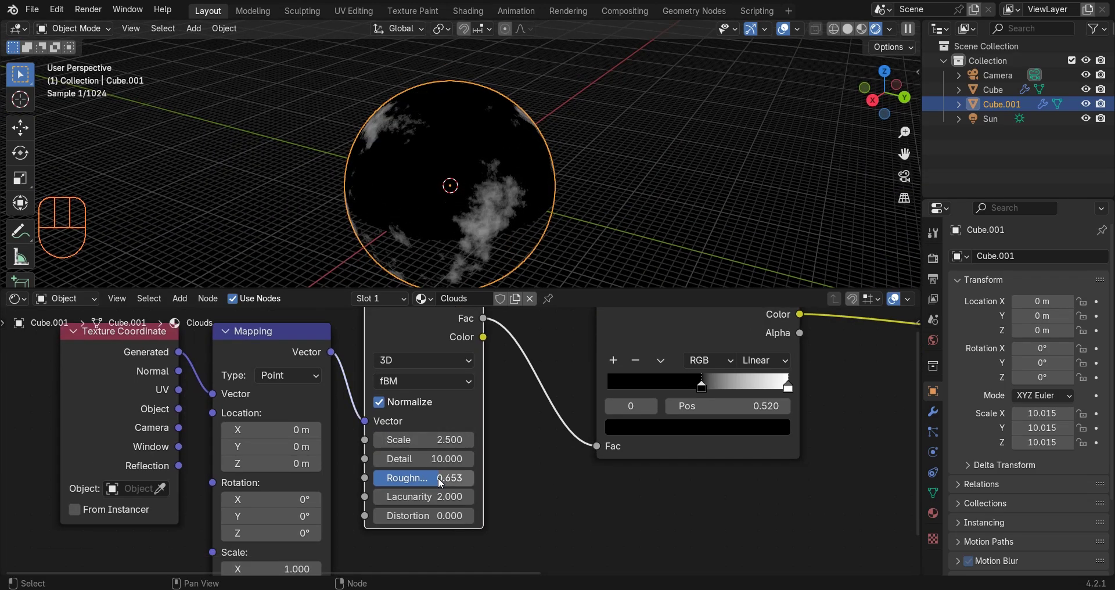
left_click(518, 501)
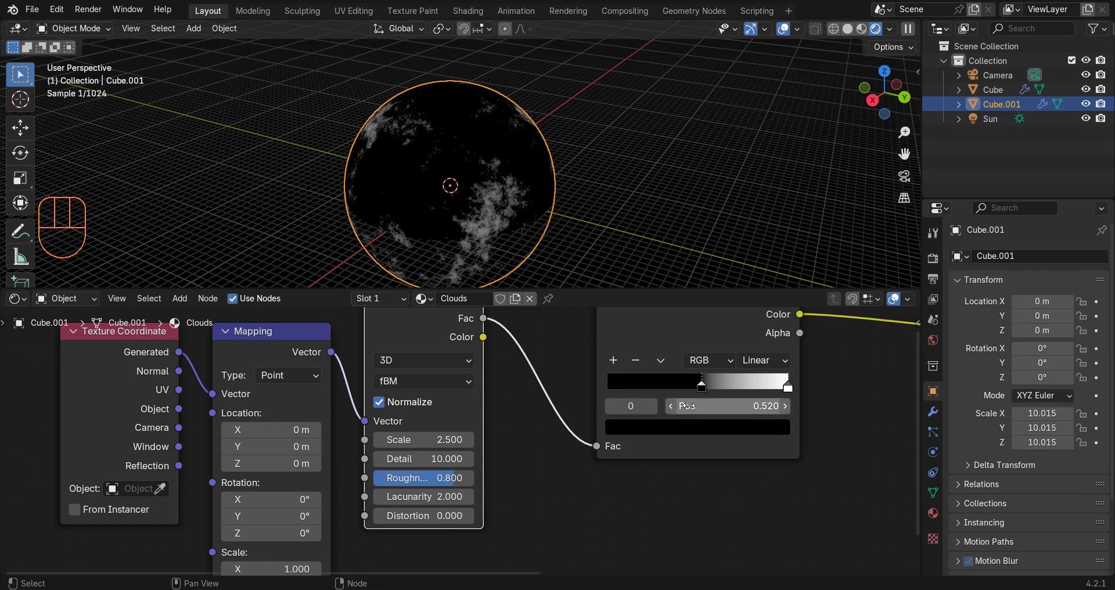
Step: Set the Color Ramp's black stop to position 0.5 and the Noise Texture's Distortion to 0.1
left_click(670, 407)
left_click(670, 407)
mouse_move(594, 180)
middle_mouse_down()
mouse_move(632, 149)
mouse_move(598, 194)
mouse_move(637, 162)
mouse_move(578, 192)
middle_mouse_up()
left_click(465, 519)
Step: Hide the viewport overlays and duplicate the Texture Coordinate, Mapping, Noise Texture and Color Ramp chain below the original
left_click(781, 29)
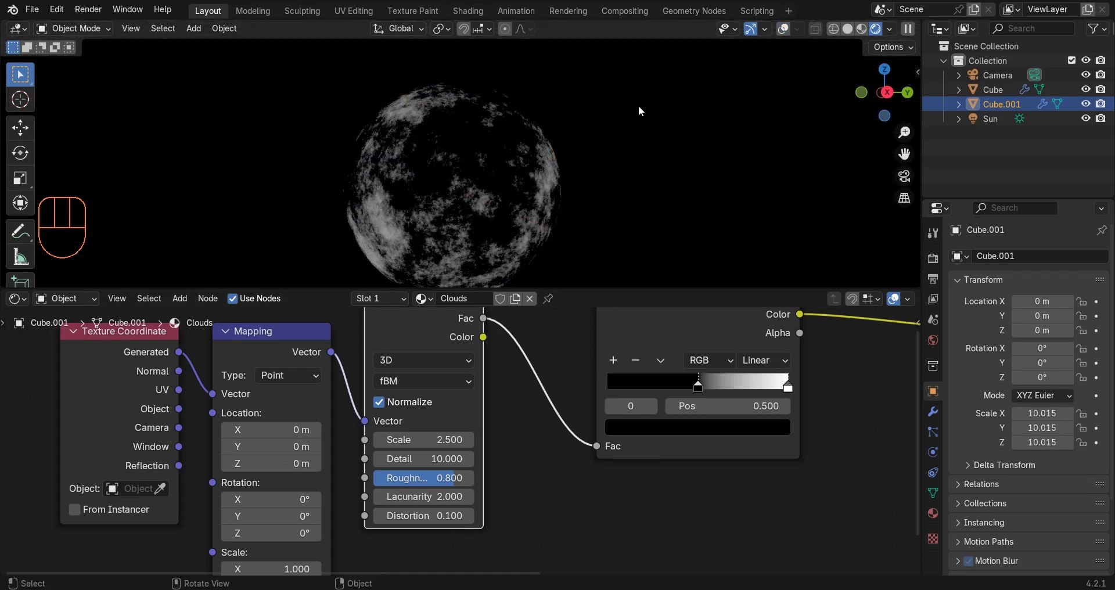
key("Home")
left_click_drag(260, 490, 473, 455)
left_click_drag(279, 485, 536, 342)
key("shift+d")
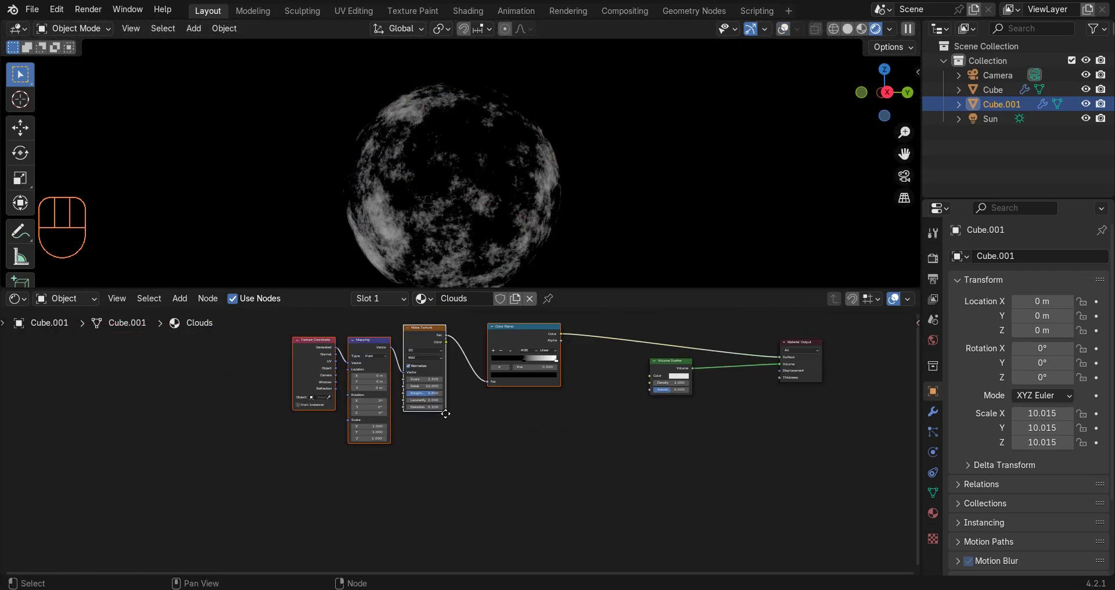
left_click(445, 491)
Step: Feed the duplicated Mapping node from Object coordinates and move its Texture Coordinate node farther away from it
scroll(199, 451, "up", 5)
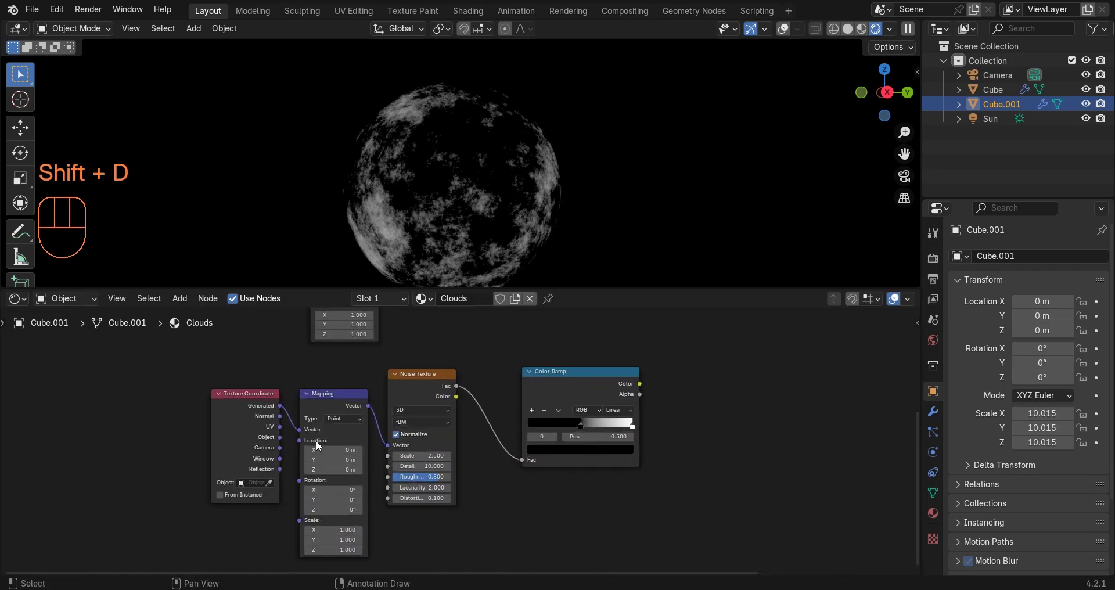
left_click_drag(195, 436, 225, 428)
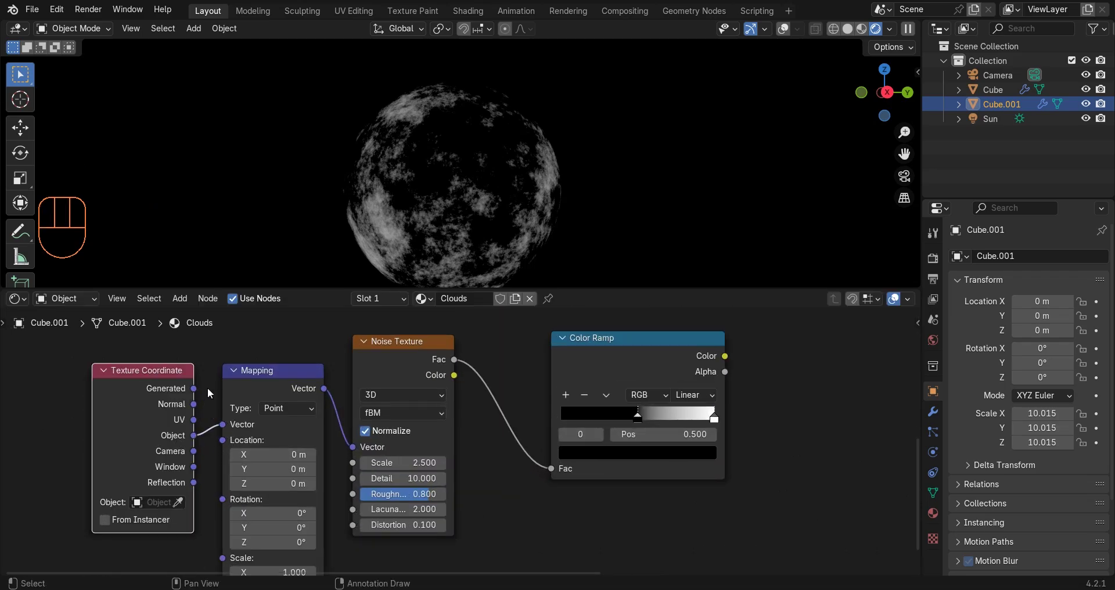
left_click_drag(137, 430, 79, 425)
Step: Move the duplicated Color Ramp up so it sits closer beneath the original Color Ramp
left_click(394, 464)
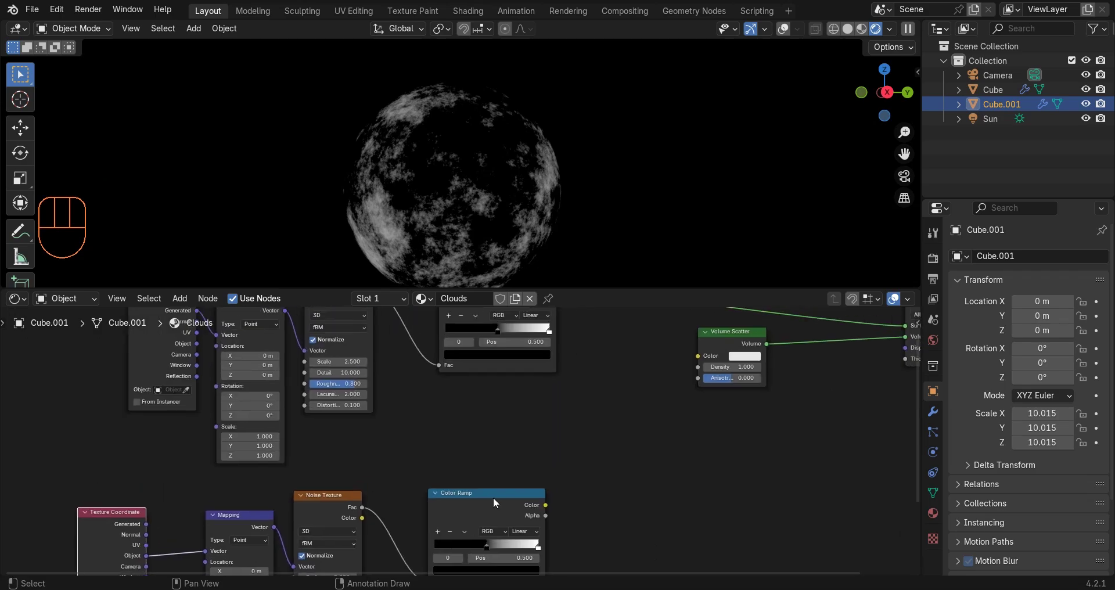
key("g")
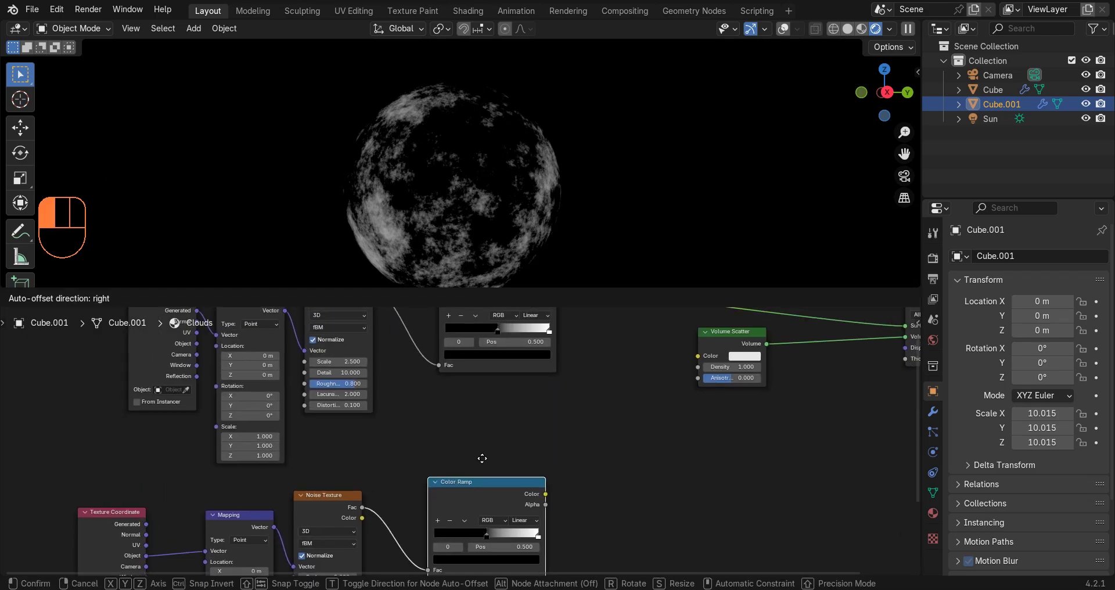
left_click(636, 475)
scroll(496, 402, "up", 2)
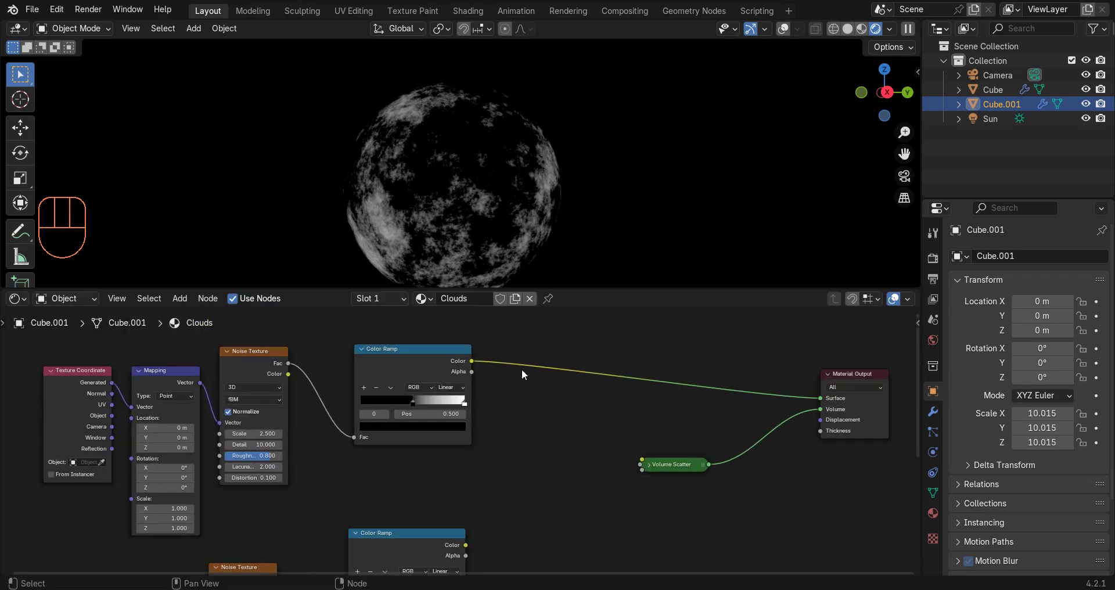
Step: Insert a Math node set to Add after the original Color Ramp and feed the duplicated Color Ramp's Color into its second Value
key("shift+a")
type("math")
key("Return")
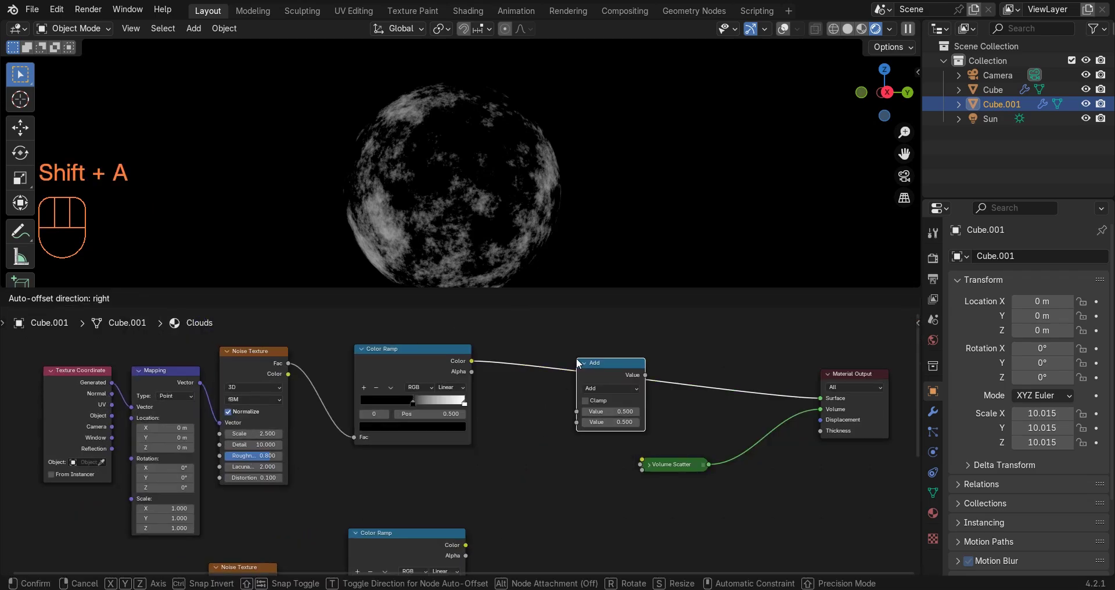
left_click(577, 358)
left_click(524, 462)
middle_click_drag(501, 501, 489, 444)
left_click_drag(439, 487, 568, 364)
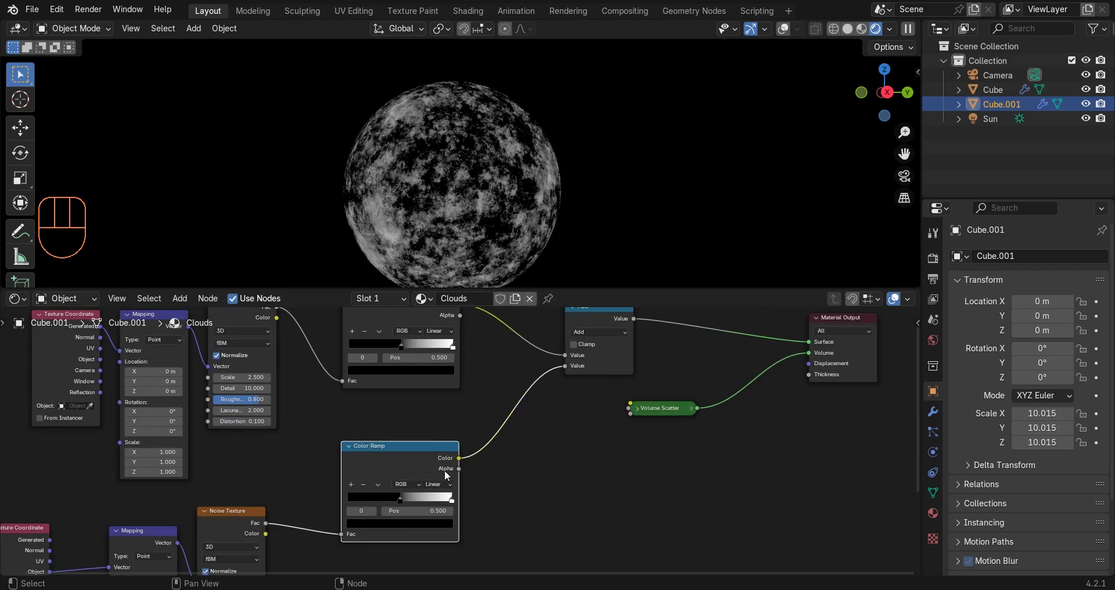
Step: Set the duplicated Noise Texture's Scale to 5 and its Color Ramp's white stop to 0.905, shifting the black stop slightly toward it
scroll(445, 470, "up", 2)
left_click(538, 398)
left_click(538, 399)
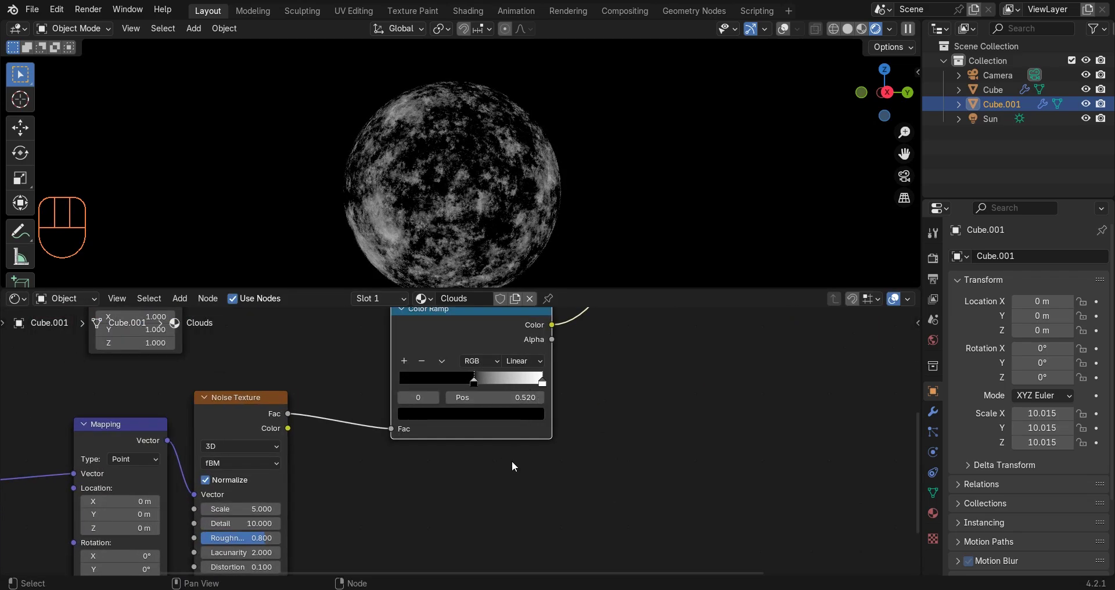
left_click_drag(547, 402, 549, 402)
middle_click_drag(541, 162, 518, 183)
left_click_drag(251, 507, 229, 507)
left_click_drag(475, 381, 527, 382)
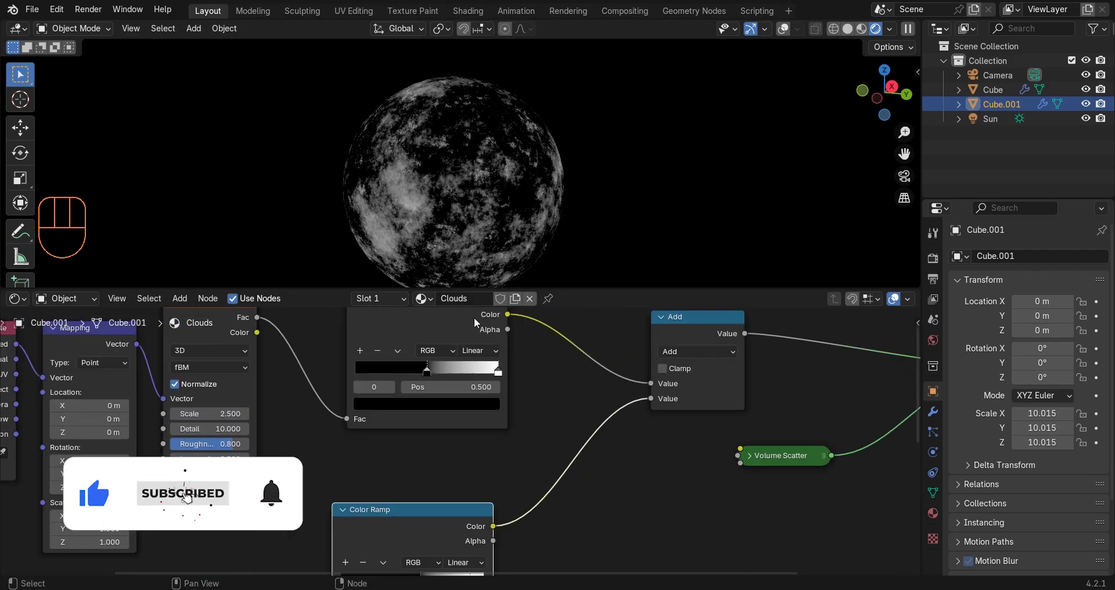
Step: Set the original Color Ramp's white stop to position 0.909
middle_click_drag(749, 464, 488, 472)
scroll(489, 476, "down", 2)
left_click_drag(503, 460, 535, 473)
Step: Move the Volume Scatter and Material Output nodes together farther away from the Add node to make room
scroll(537, 465, "down", 5)
left_click_drag(730, 370, 524, 487)
key("g")
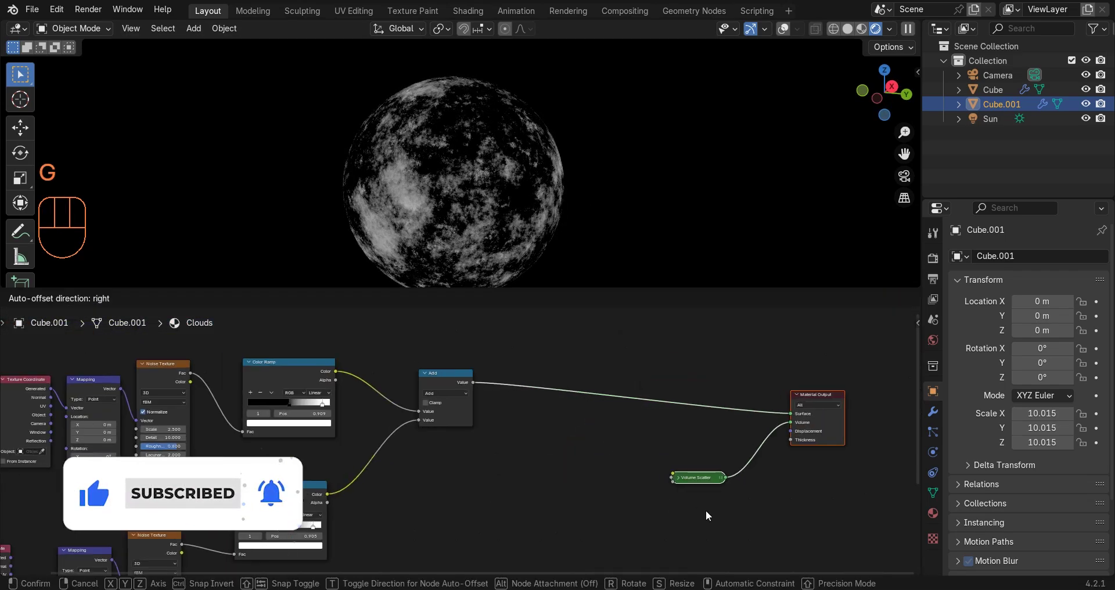
left_click(741, 514)
Step: Add a third Noise Texture node below the duplicated noise chain
middle_click_drag(495, 454, 486, 396)
key("shift+a")
type("noise")
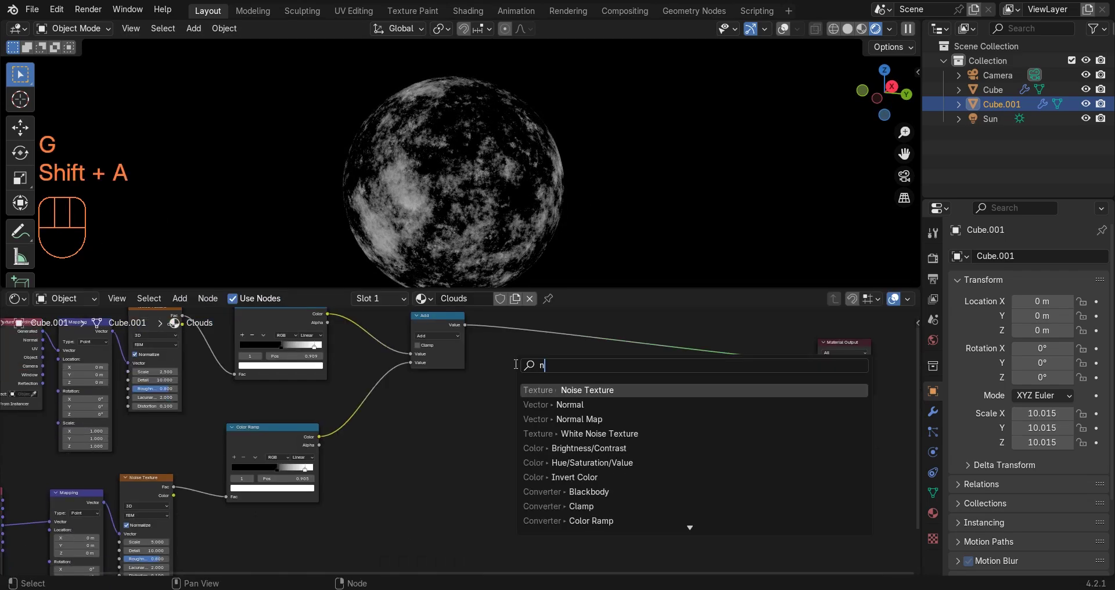
key("Return")
left_click(452, 479)
middle_click_drag(452, 480, 462, 393)
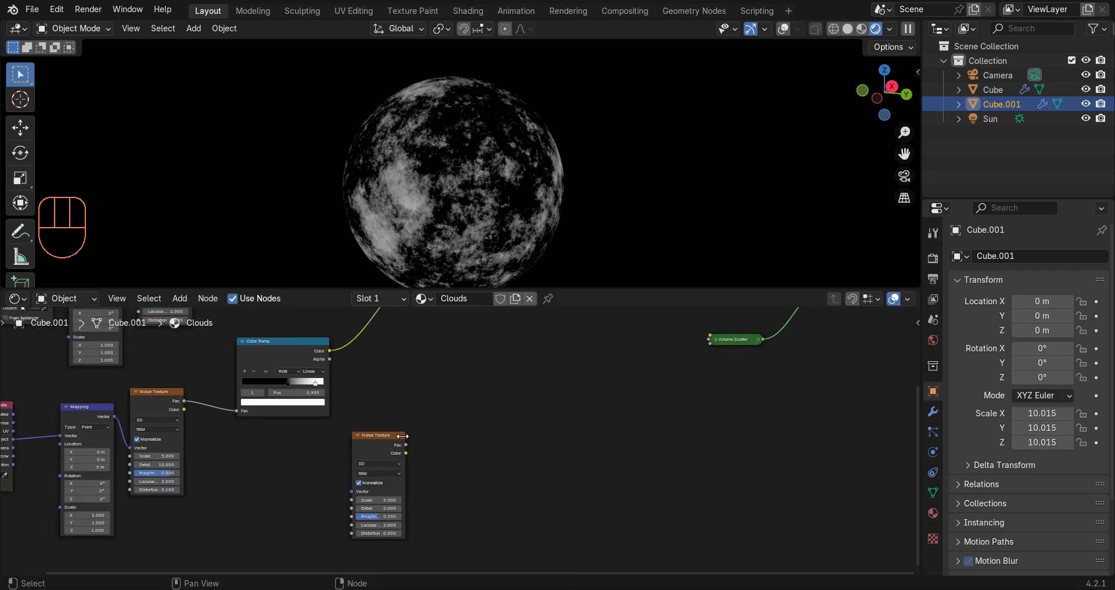
Step: Add a second Math node beyond the third Noise Texture and adjust that noise node's placement
key("shift+a")
type("math")
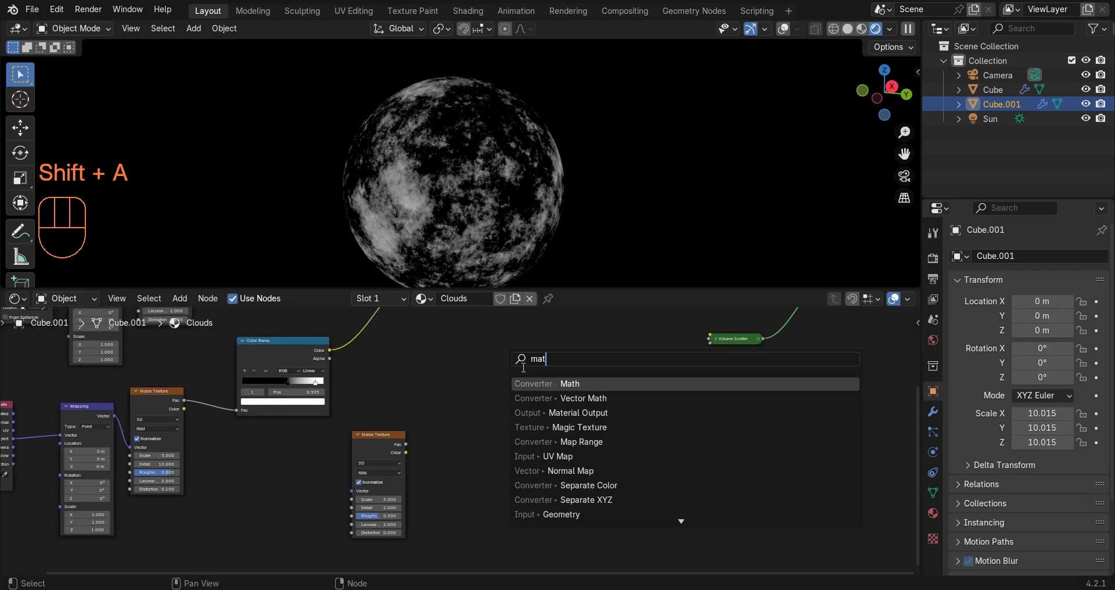
key("Return")
left_click(553, 406)
left_click(380, 448)
scroll(380, 448, "up", 5)
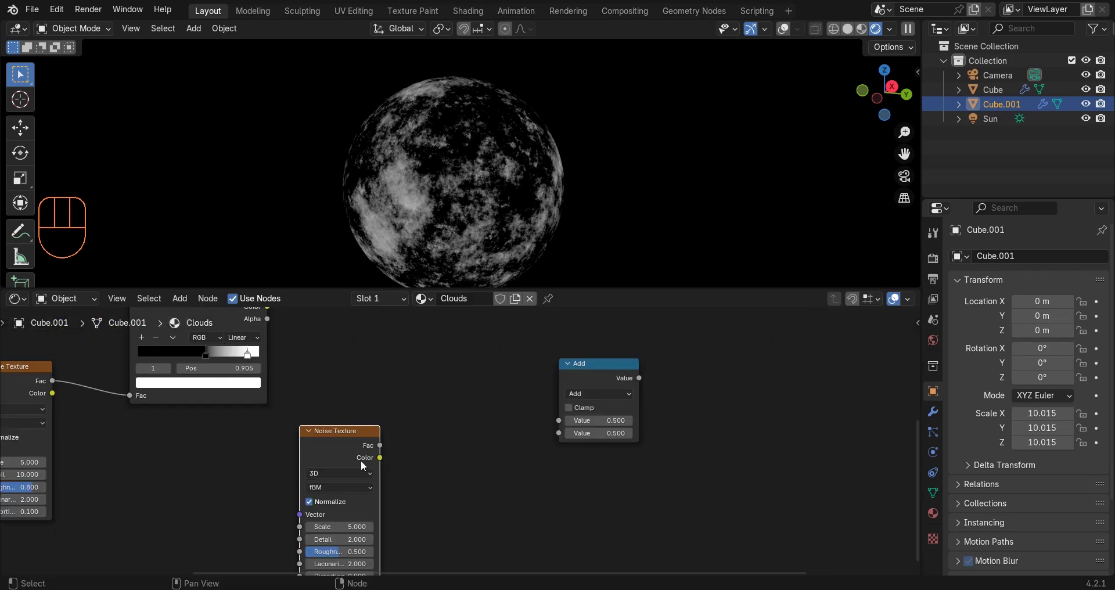
left_click_drag(343, 448, 357, 448)
scroll(358, 448, "down", 7)
Step: Connect the duplicated Mapping node's Vector output to the third Noise Texture's Vector input
left_click(228, 455)
middle_click_drag(315, 439, 478, 420)
scroll(473, 421, "up", 5)
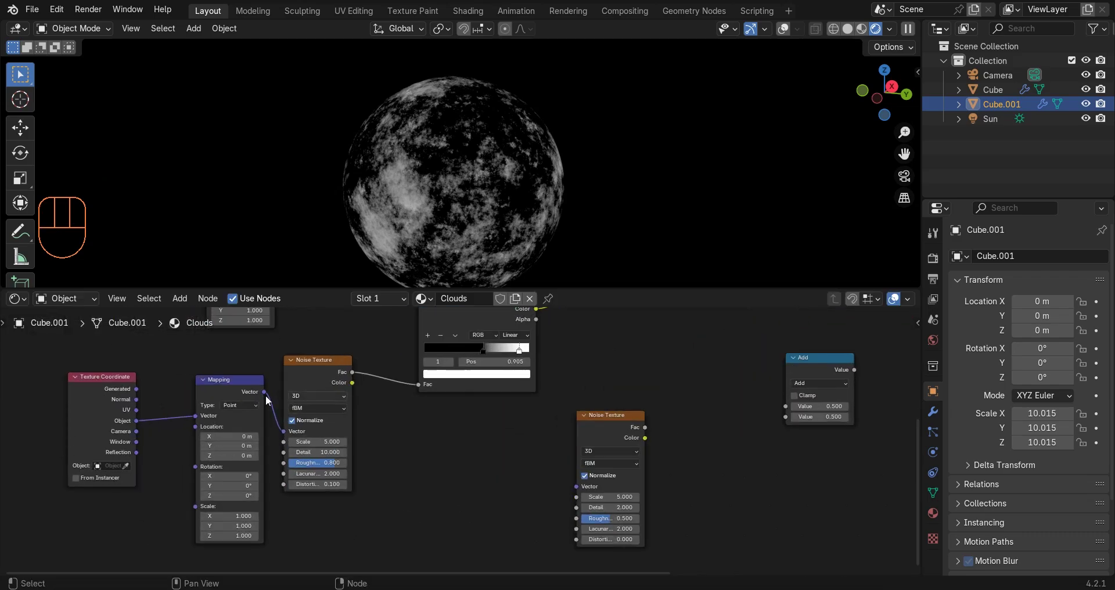
left_click_drag(281, 500, 569, 489)
middle_click_drag(569, 490, 437, 490)
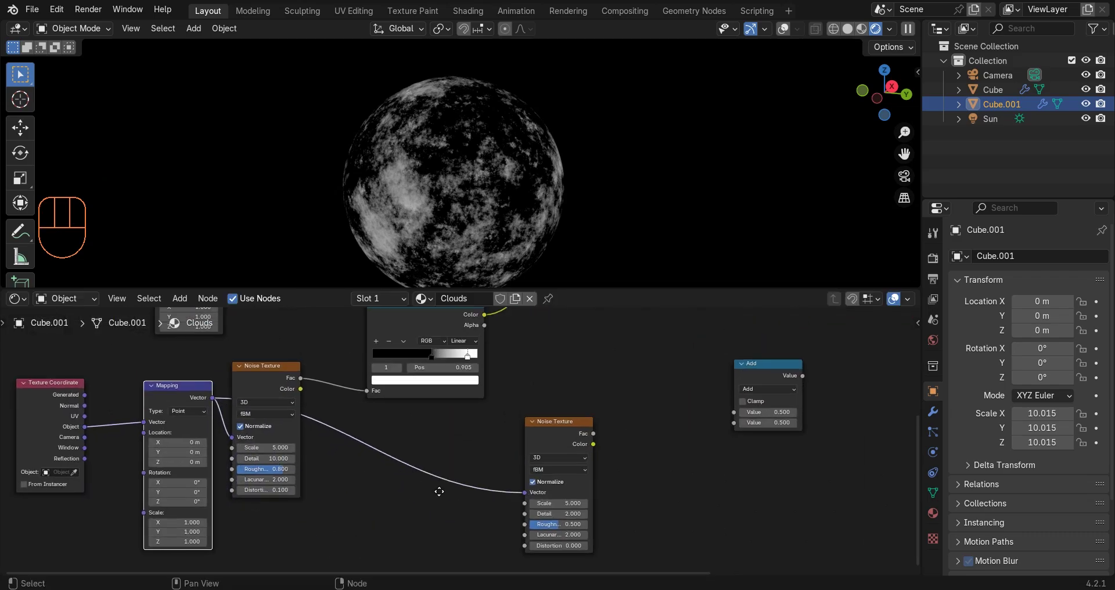
Step: Preview the third Noise Texture on the material's Surface and move the node closer to the duplicated noise chain
scroll(378, 456, "up", 2)
scroll(378, 456, "down", 4)
left_click(382, 449, "ctrl+shift")
left_click_drag(370, 448, 260, 471)
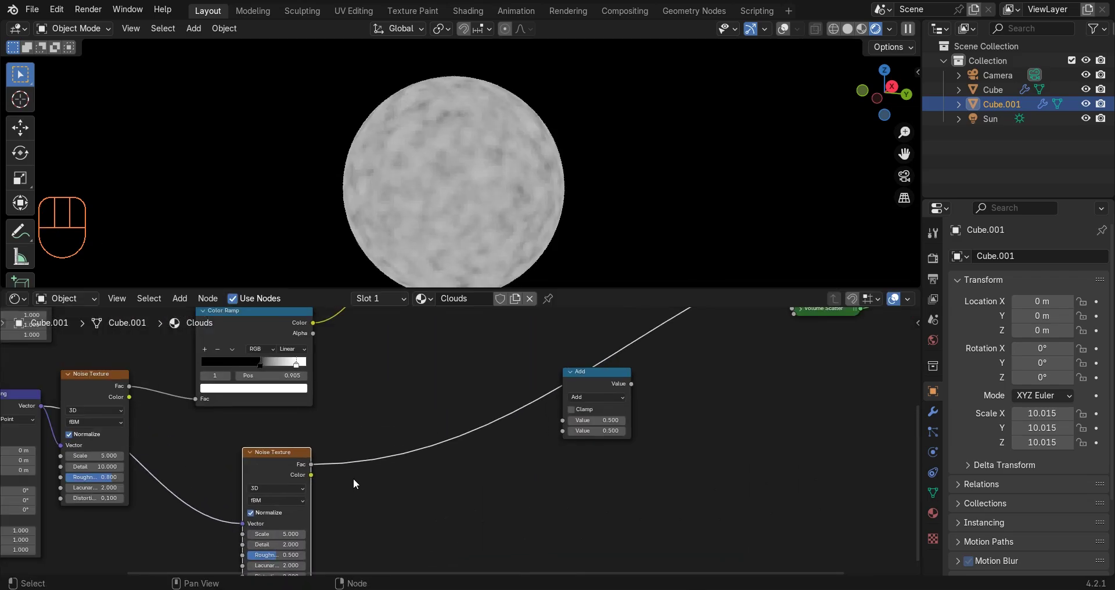
Step: Insert a Color Ramp into the link after the third Noise Texture
key("shift+a")
left_click(410, 391)
type("col")
key("Return")
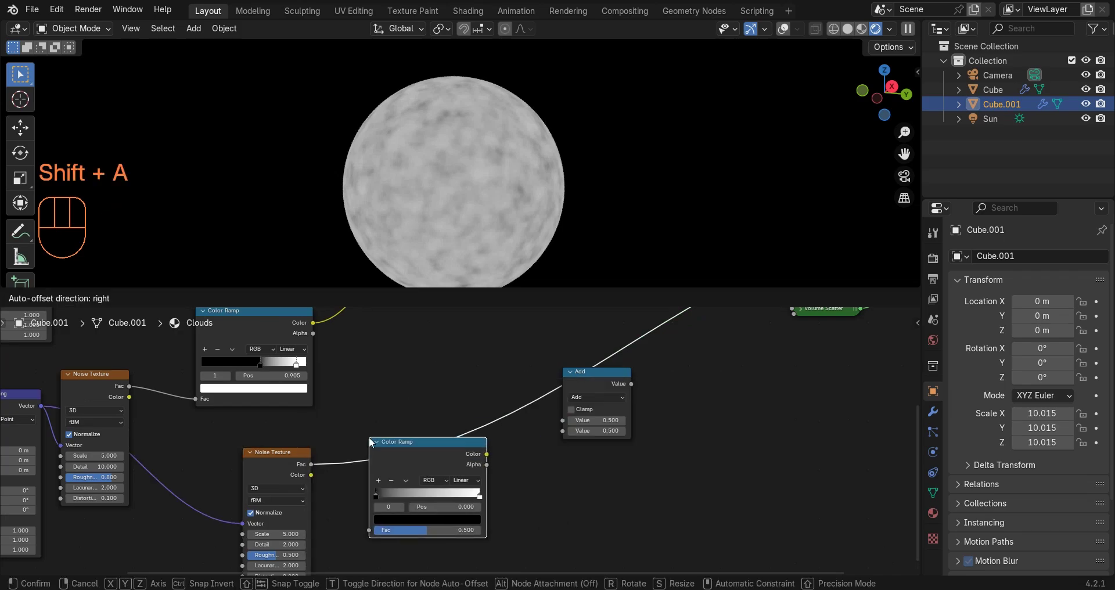
left_click(427, 416)
Step: Set the third Noise Texture's Scale to 3 and Distortion to 1
scroll(351, 546, "up", 5)
double_click(290, 465)
type("3")
key("Return")
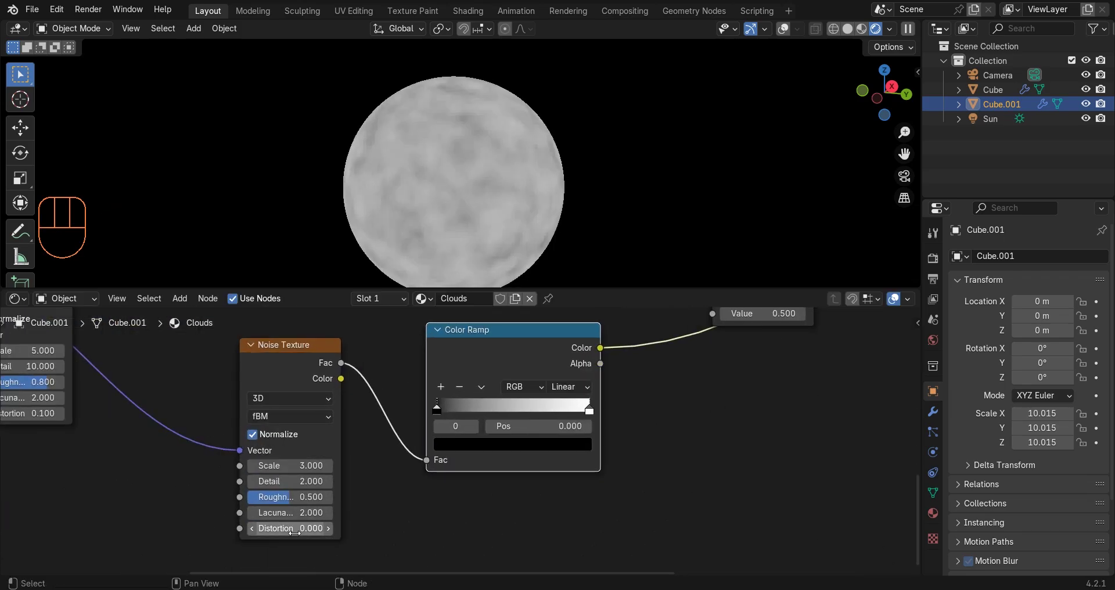
type("1")
left_click(174, 533)
Step: Set the third Noise Texture's Detail to 10 and Roughness to 0.62
left_click(267, 487)
type("1")
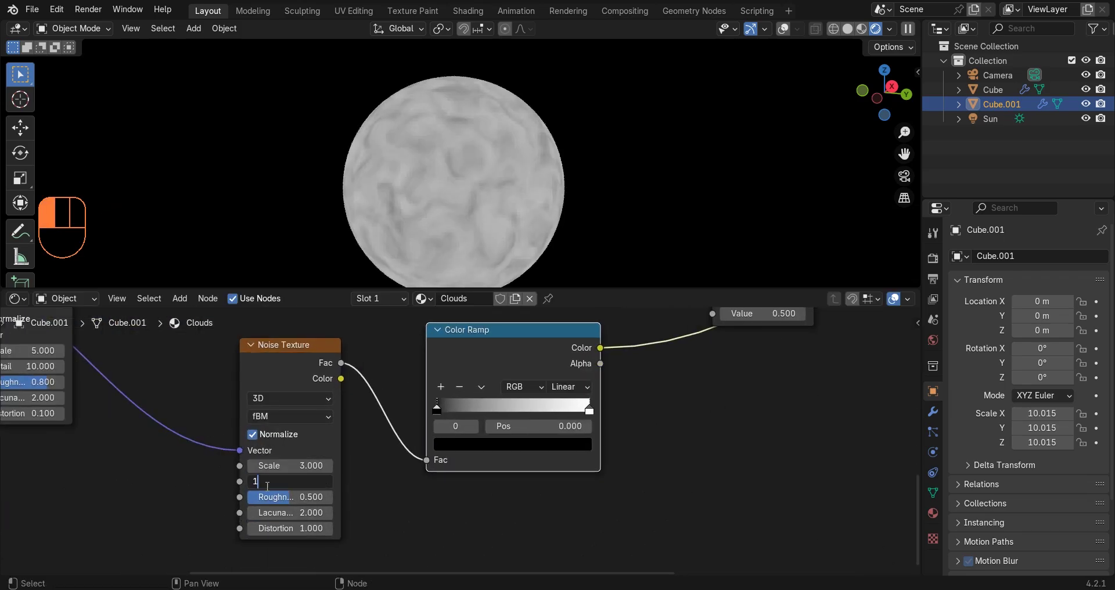
type("0")
key("Return")
left_click_drag(286, 499, 289, 498)
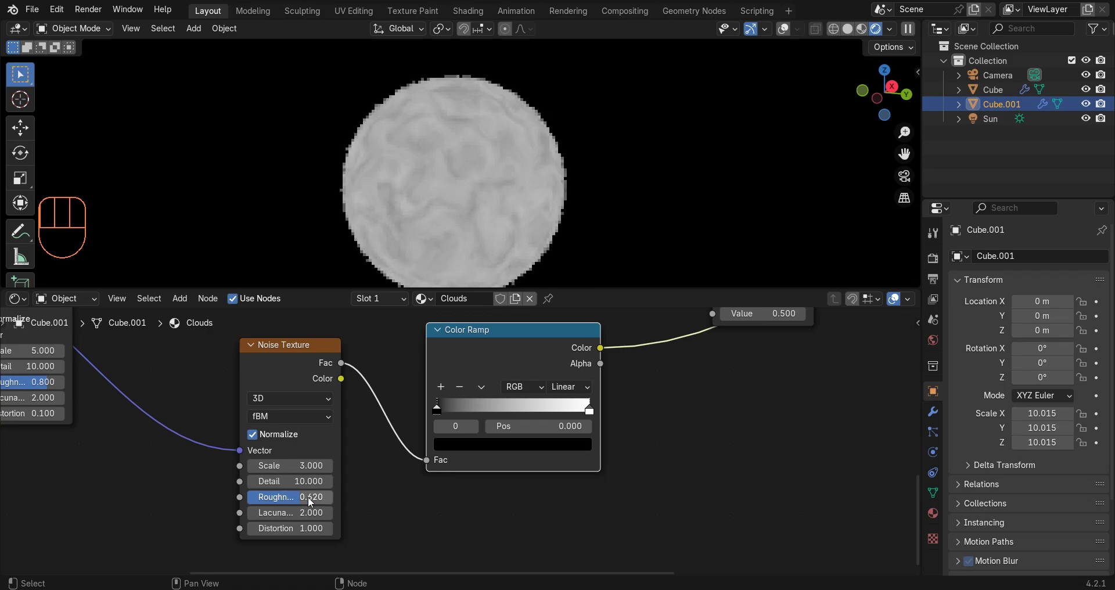
Step: Set the third Color Ramp's black stop to 0.52 and switch the Math node following it to Subtract
left_click_drag(436, 406, 552, 410)
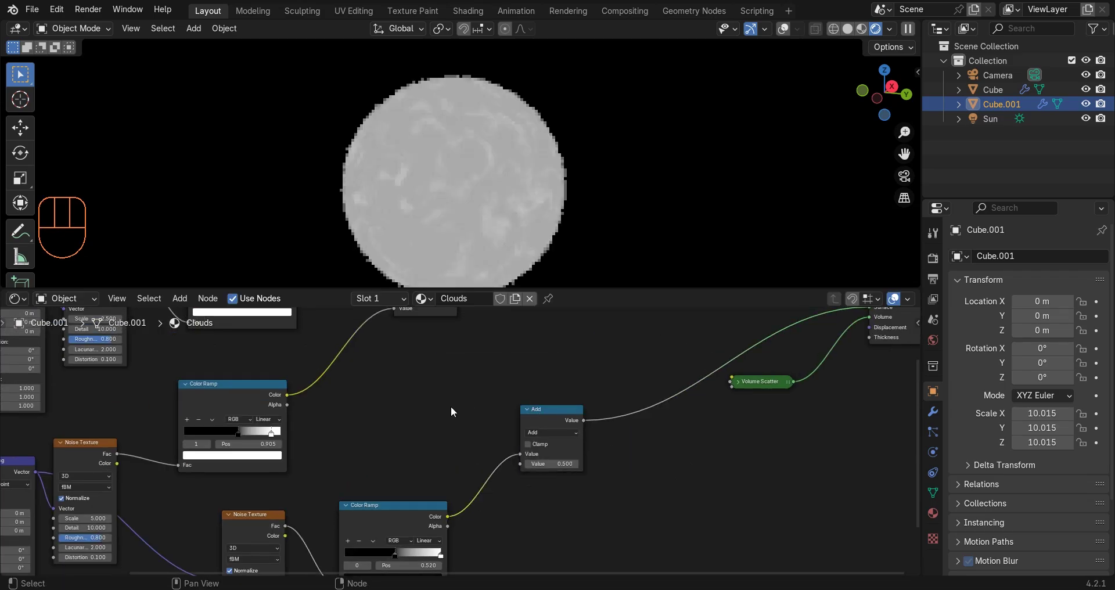
scroll(450, 441, "up", 1)
left_click(548, 433)
left_click(537, 466)
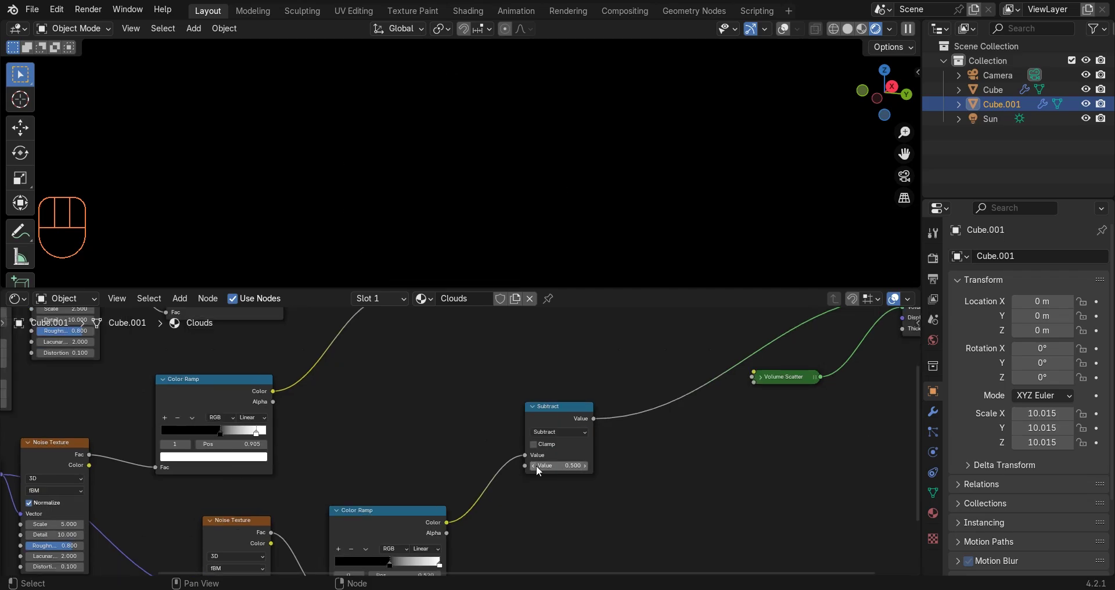
Step: Feed the second Color Ramp into the Subtract node's first Value and the third Color Ramp into its second Value
left_click_drag(527, 456, 526, 466)
left_click_drag(272, 391, 447, 432)
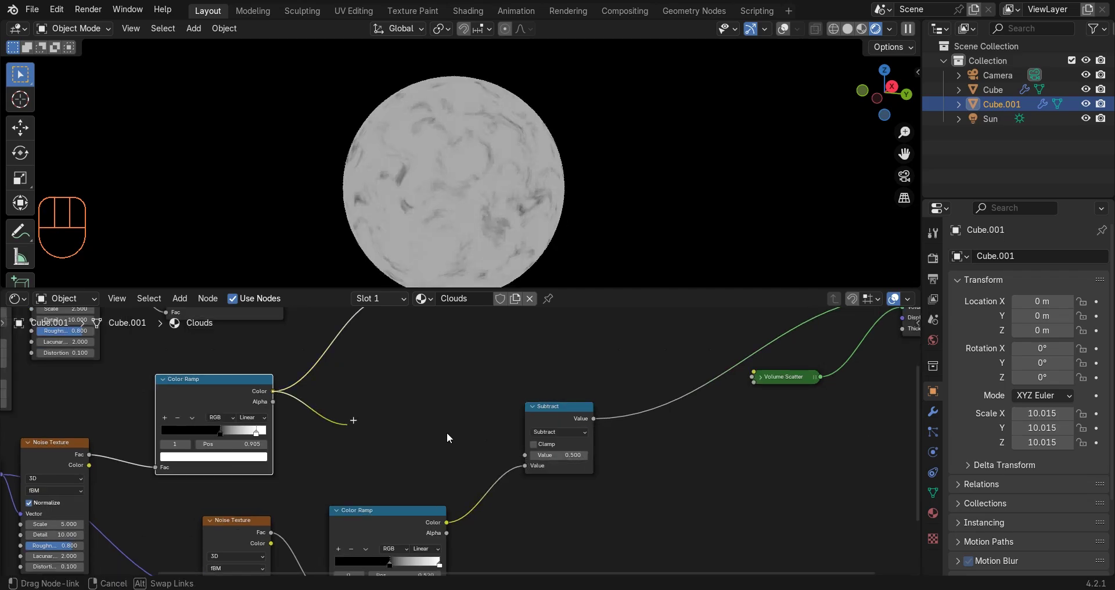
left_click_drag(523, 454, 525, 453)
middle_click_drag(479, 478, 477, 457)
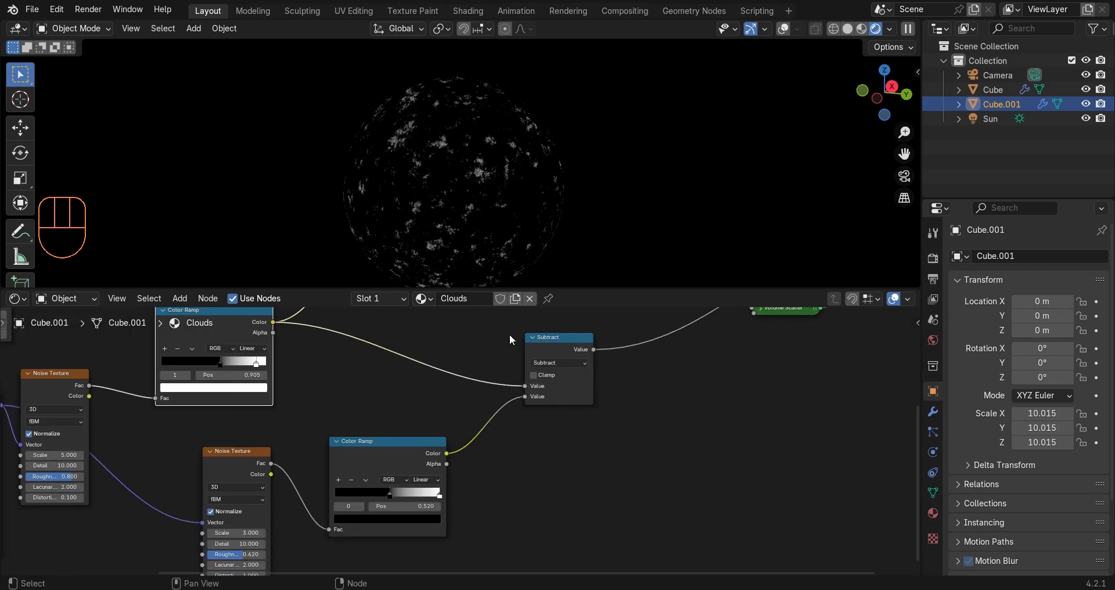
Step: Reposition the Subtract node, then duplicate it and insert the copy into its link to the Material Output
middle_click_drag(481, 396, 392, 536)
left_click_drag(453, 484, 408, 446)
middle_click_drag(404, 414, 386, 471)
left_click_drag(399, 495, 400, 453)
key("shift+d")
left_click(487, 424)
left_click_drag(484, 427, 514, 384)
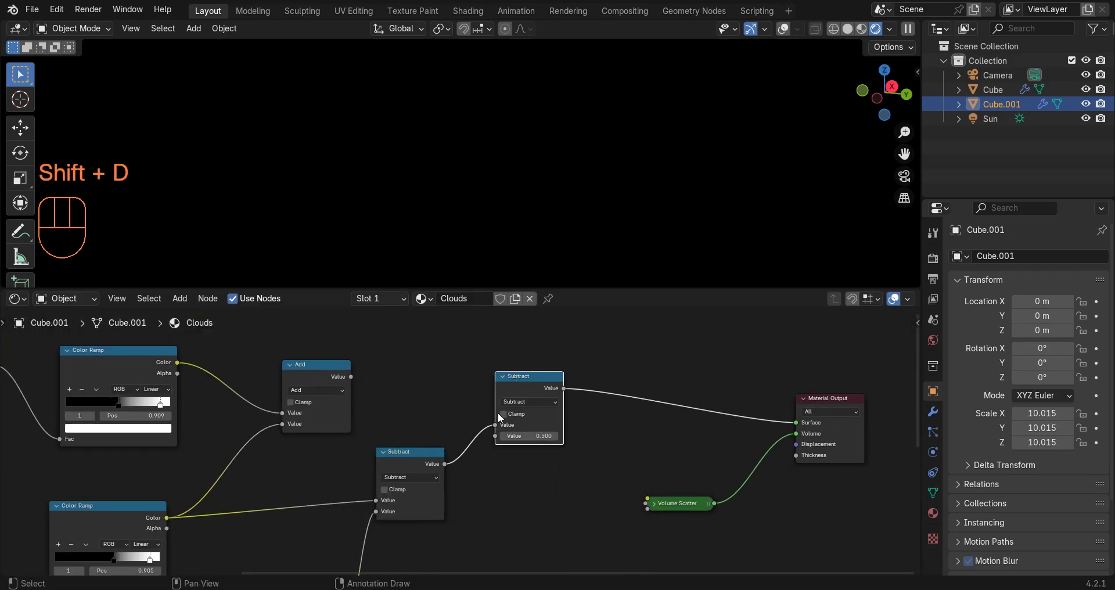
Step: Connect the Add node to the new Subtract node's first Value and the earlier Subtract result to its second Value
left_click_drag(494, 426, 497, 435)
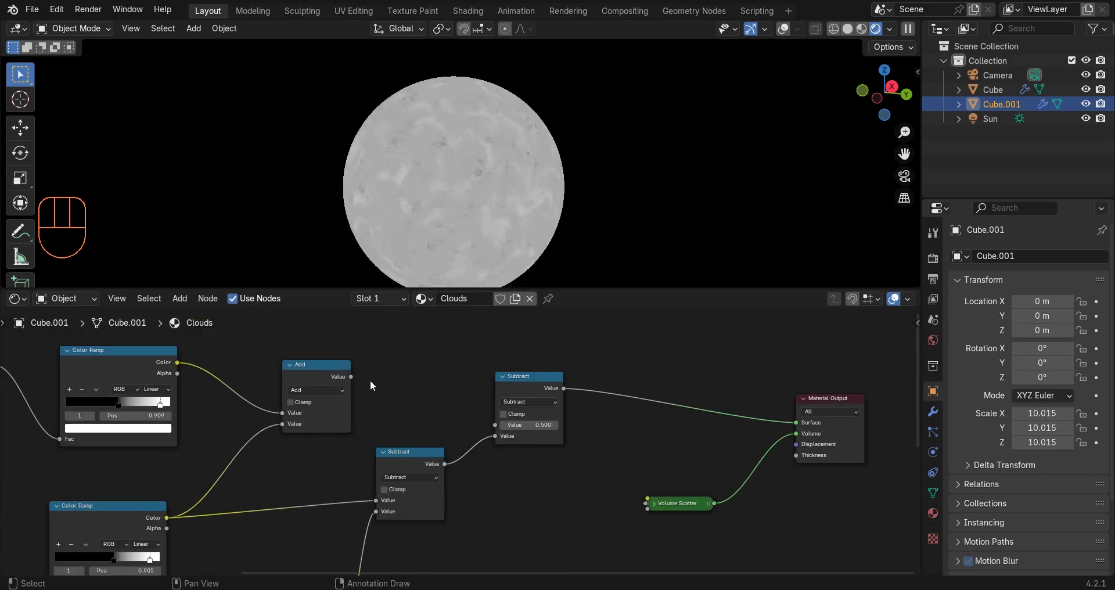
left_click(388, 389)
left_click_drag(351, 376, 495, 426)
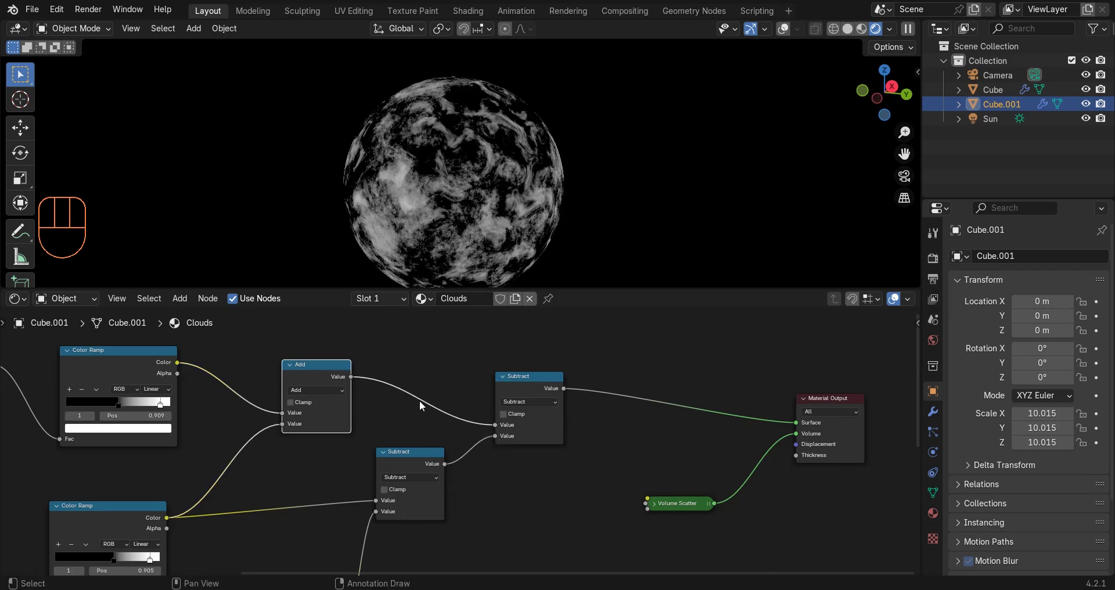
Step: Set the third Color Ramp's black stop to position 0.56
middle_click_drag(461, 390, 556, 218)
middle_click_drag(424, 481, 461, 412)
scroll(461, 413, "up", 8)
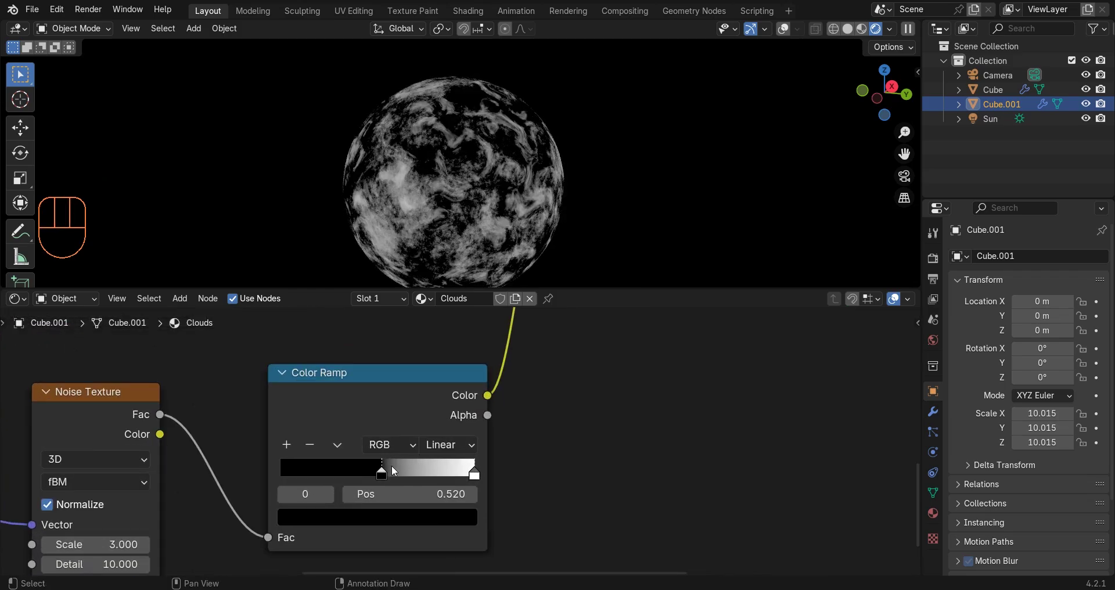
left_click_drag(396, 466, 399, 467)
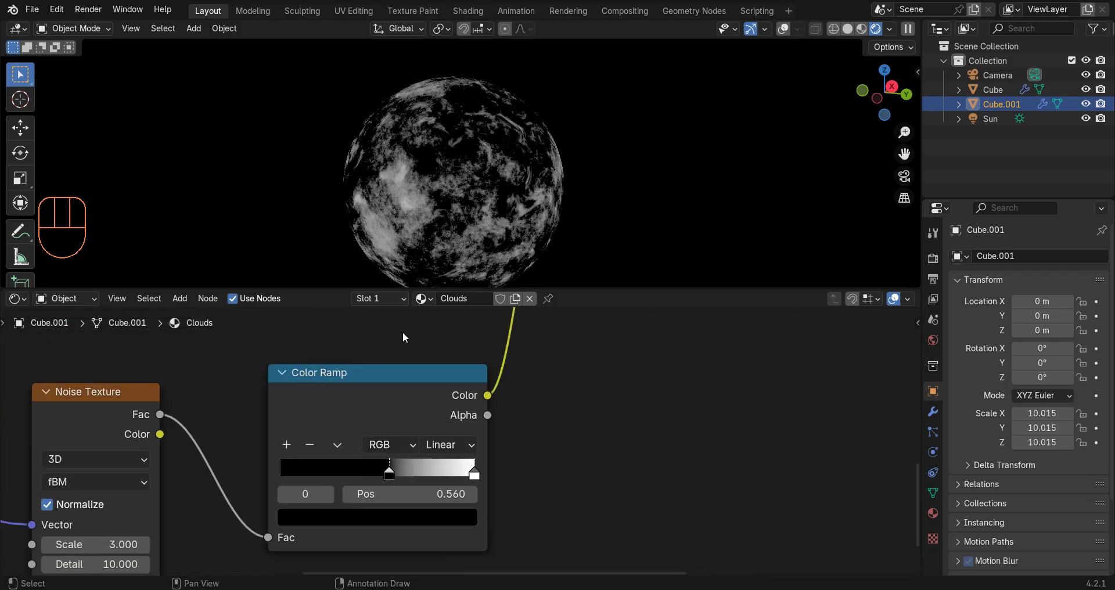
Step: Move the first Subtract node lower, clear of the Add node and the final Subtract node
scroll(479, 409, "down", 5)
middle_click_drag(479, 409, 408, 587)
left_click_drag(480, 355, 473, 392)
scroll(500, 378, "down", 6)
middle_click_drag(517, 363, 470, 454)
scroll(469, 455, "up", 2)
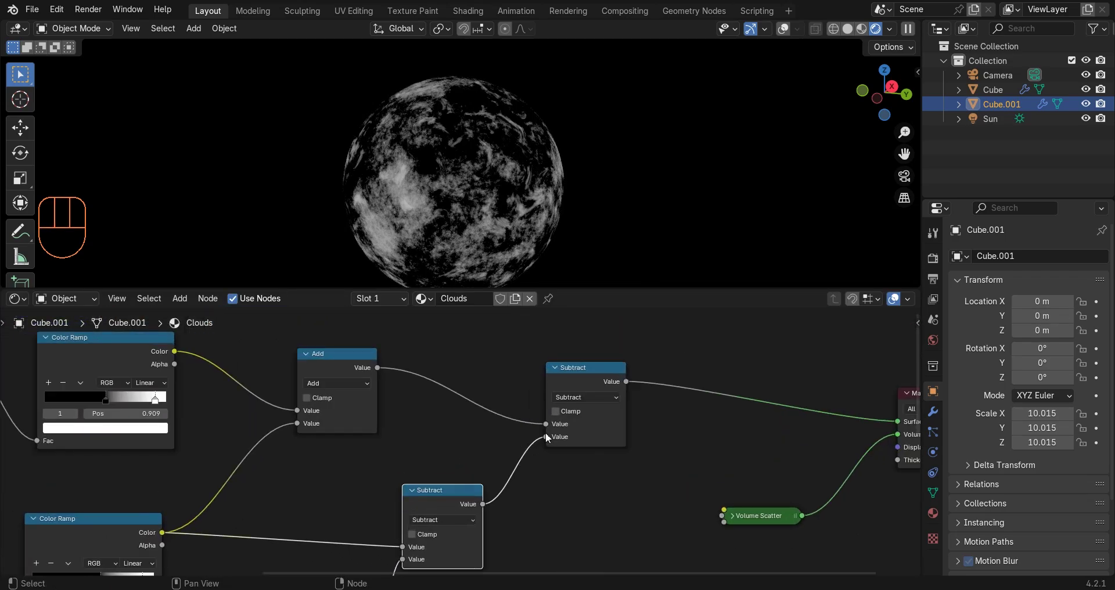
Step: Shift the second Color Ramp's black stop slightly lower to widen the bright cloud areas
left_click(570, 370)
middle_click_drag(408, 386, 576, 304)
scroll(420, 387, "down", 5)
middle_click_drag(351, 403, 486, 471)
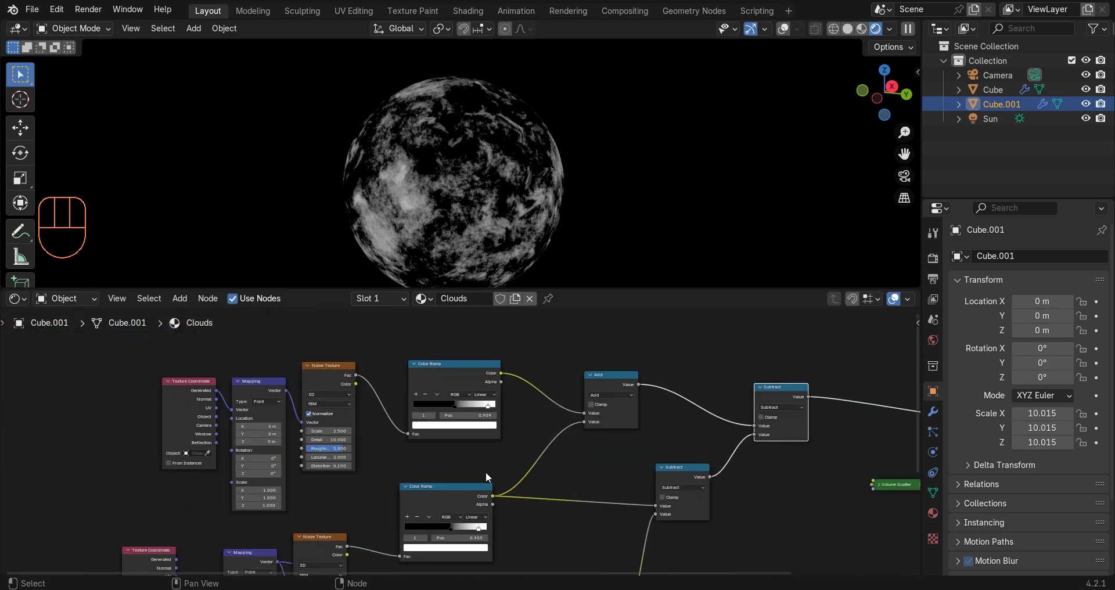
scroll(410, 432, "up", 5)
left_click_drag(295, 438, 308, 438)
middle_click_drag(441, 532, 429, 450)
scroll(438, 464, "up", 5)
left_click_drag(450, 507, 443, 507)
scroll(526, 493, "down", 7)
Step: Set the third Noise Texture's Distortion to 0.25 and Roughness to 0.75, checking the clouds from another side
middle_click_drag(529, 540, 363, 322)
scroll(336, 418, "up", 5)
left_click(303, 493)
type(".25")
key("Return")
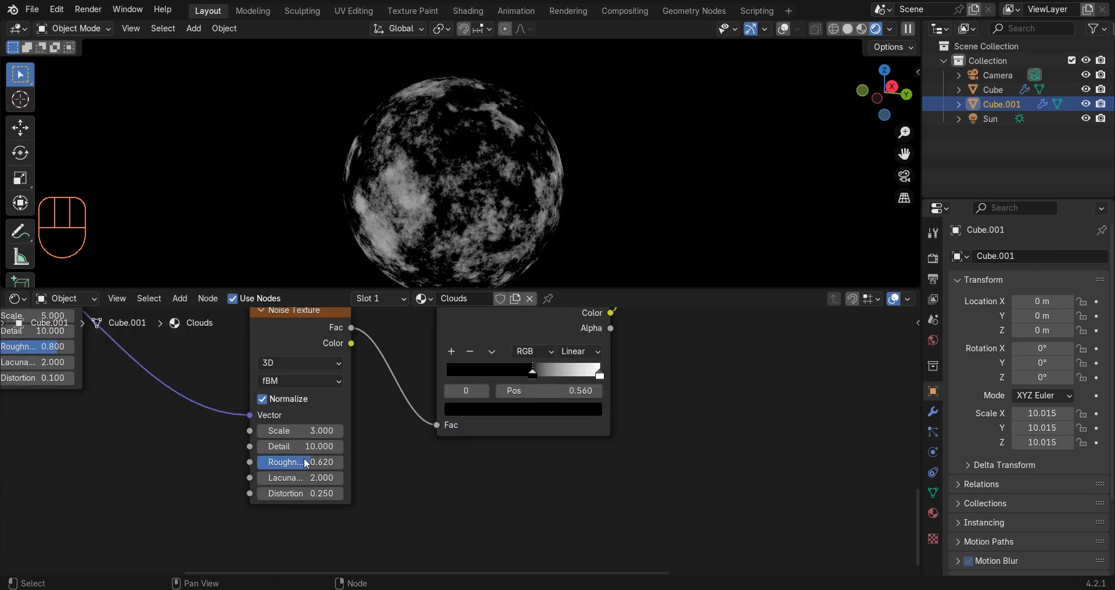
left_click_drag(307, 464, 317, 463)
left_click(317, 463)
type(".75")
key("Return")
middle_click_drag(434, 211, 497, 223)
middle_click_drag(493, 115, 453, 189)
scroll(459, 433, "down", 10)
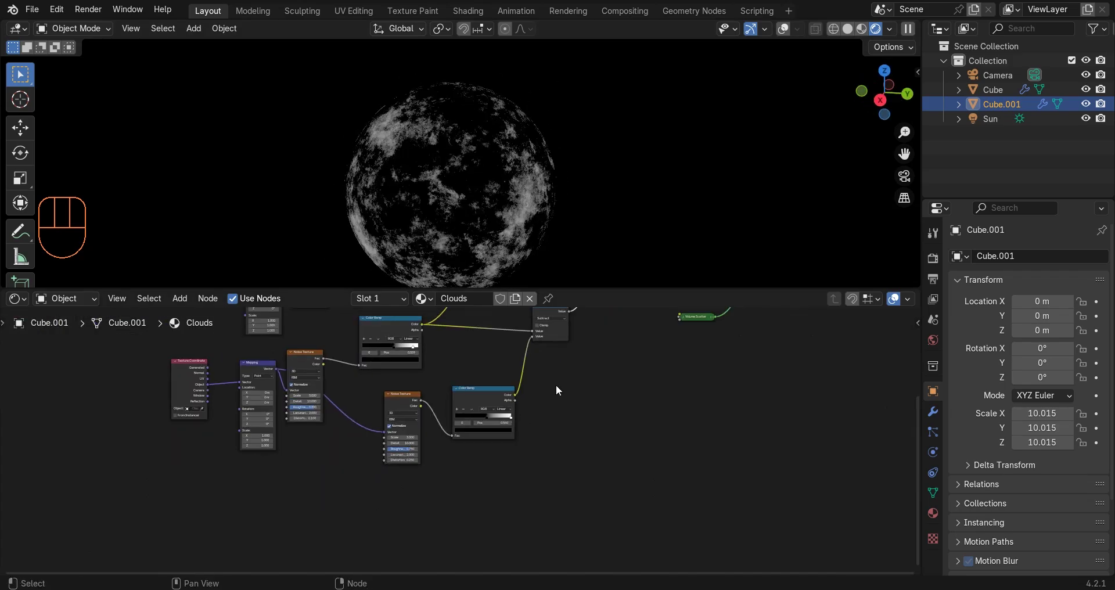
Step: Duplicate the final Subtract node and insert the copy between it and the Material Output's Surface input
middle_click_drag(556, 384, 406, 522)
scroll(451, 347, "up", 2)
key("ctrl+z")
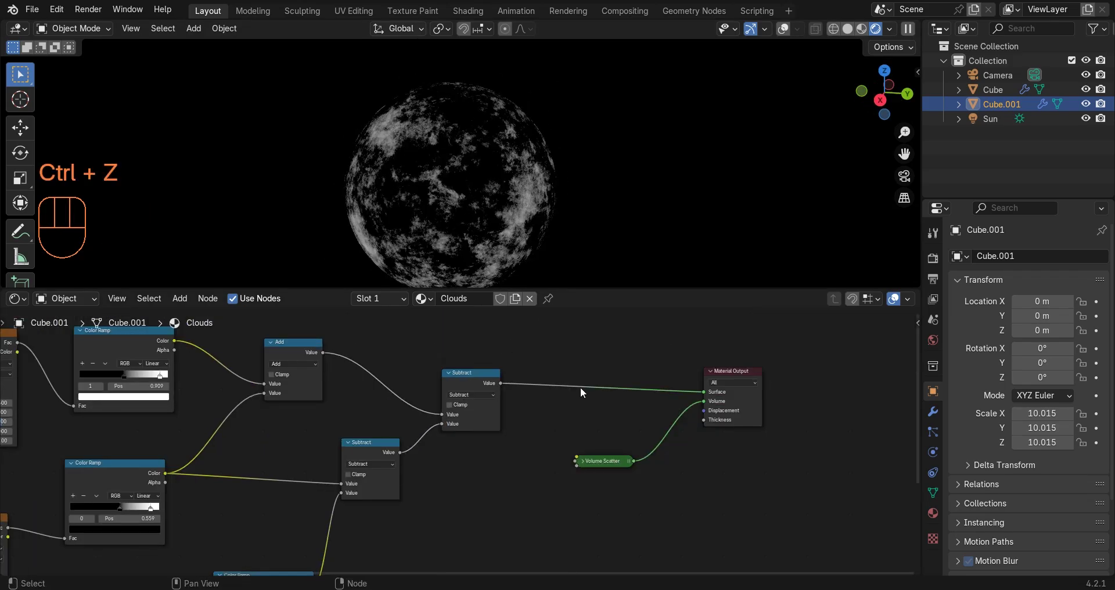
scroll(317, 402, "up", 2)
key("shift+d")
scroll(321, 452, "up", 2)
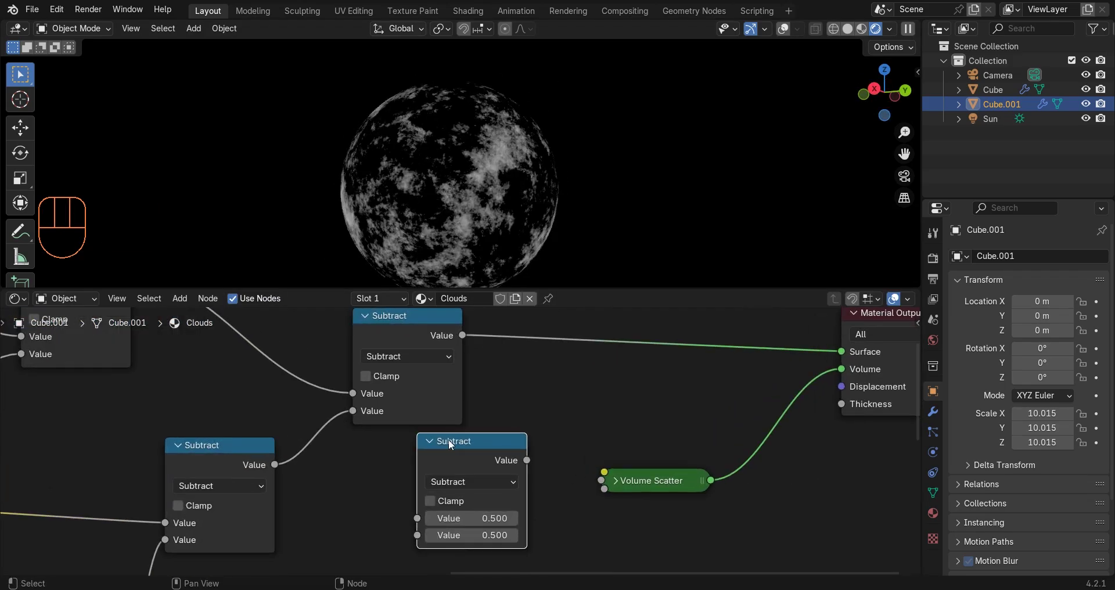
left_click(545, 337)
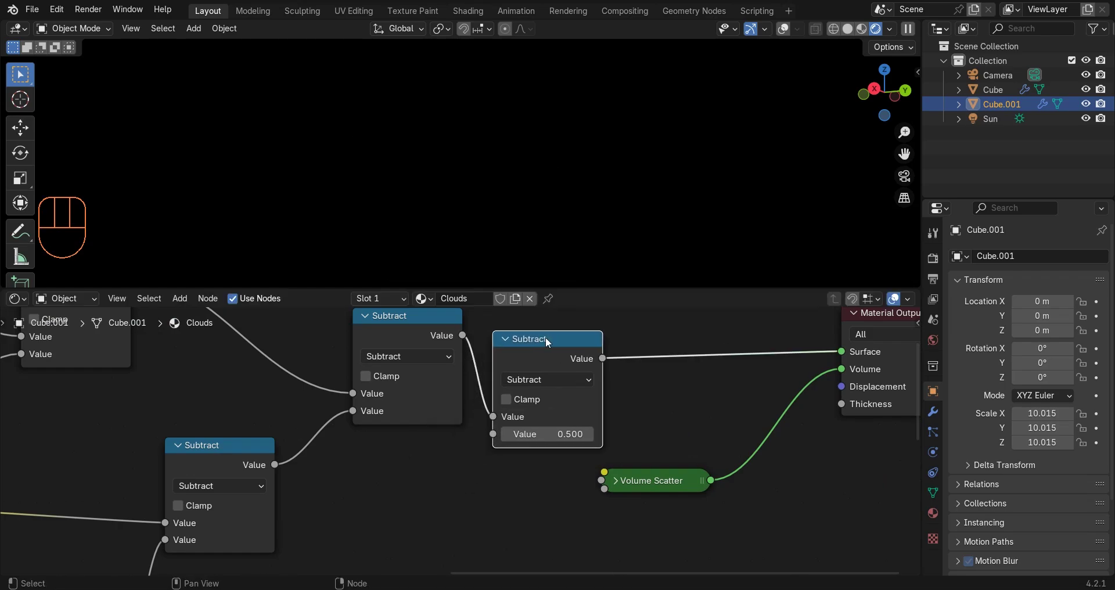
Step: Change the duplicated Subtract node's operation to Multiply and set its second value to 1000
left_click(561, 379)
left_click(523, 220)
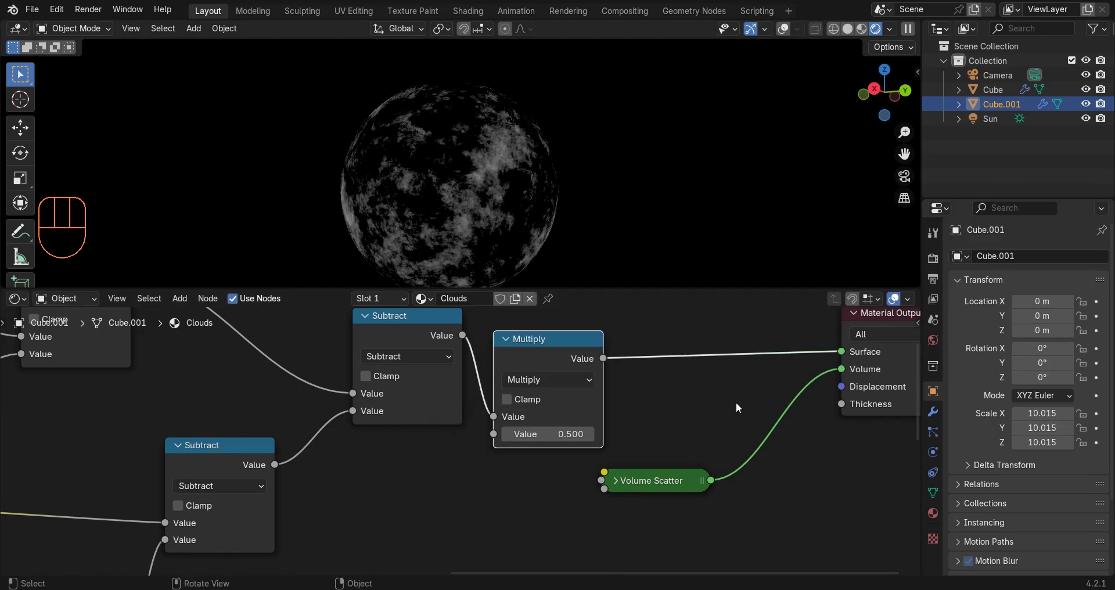
left_click(521, 440)
type("1000")
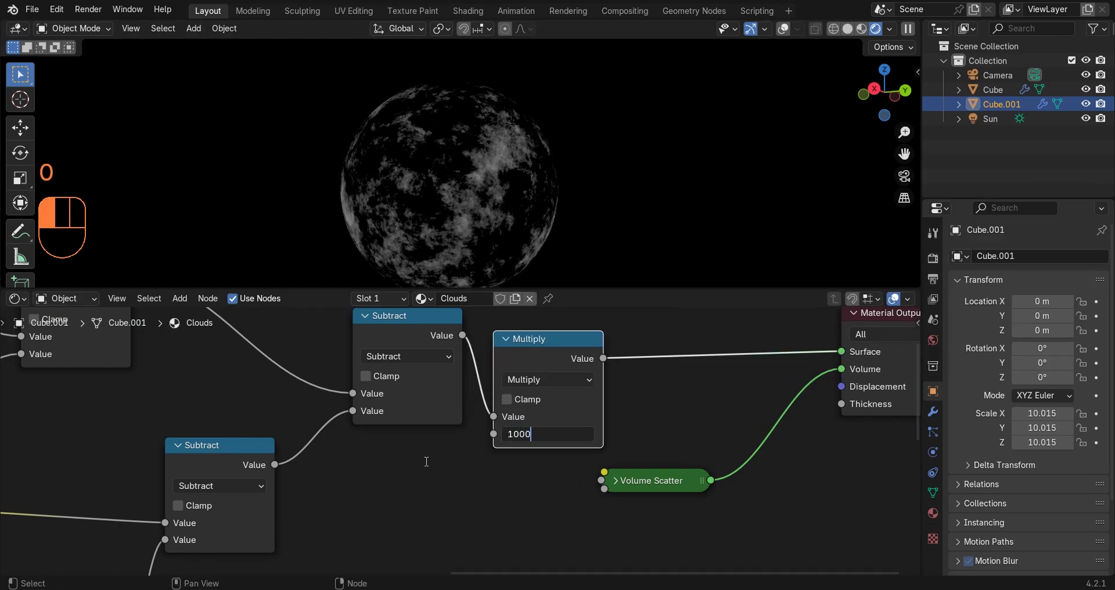
key("Return")
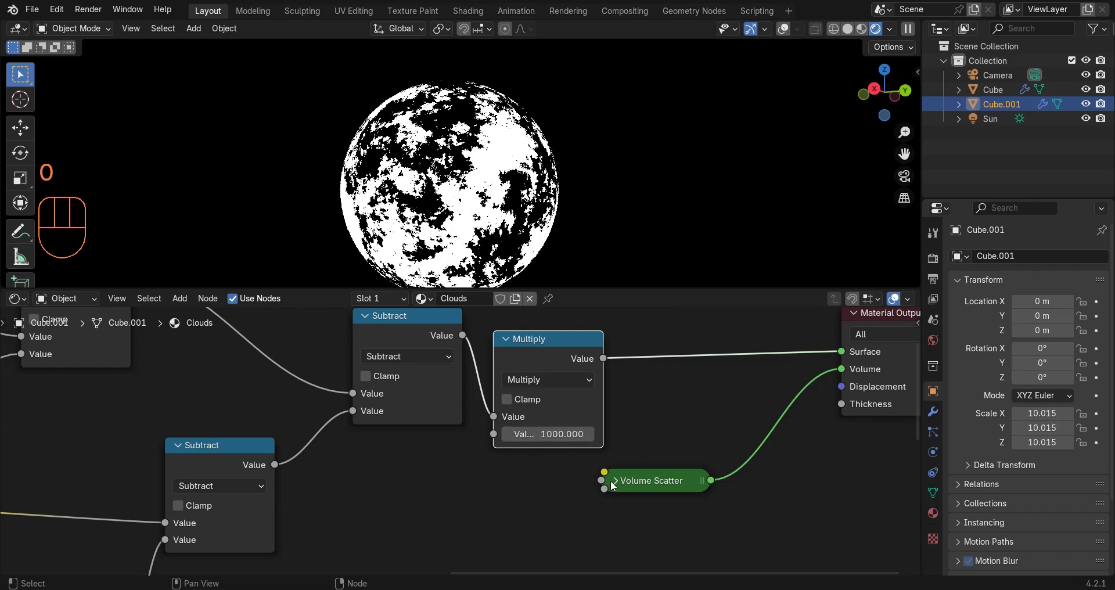
Step: Expand the Volume Scatter node, feed the Multiply result into its Density and disconnect the Material Output's Surface input
left_click(615, 480)
left_click_drag(610, 485, 654, 388)
left_click_drag(603, 359, 649, 441)
left_click_drag(841, 352, 778, 354)
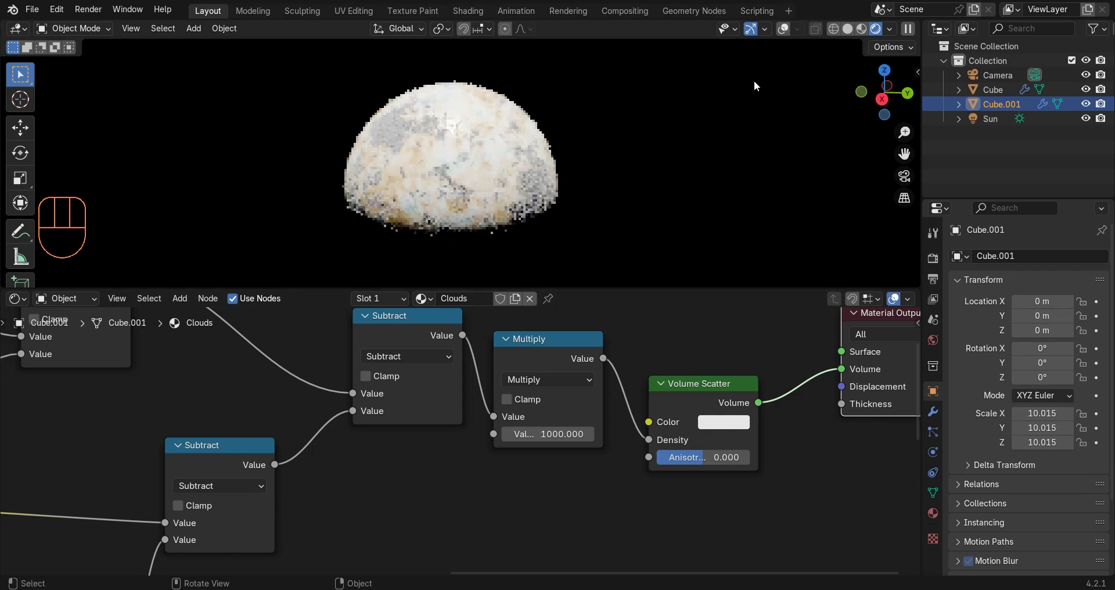
left_click(783, 29)
left_click(783, 29)
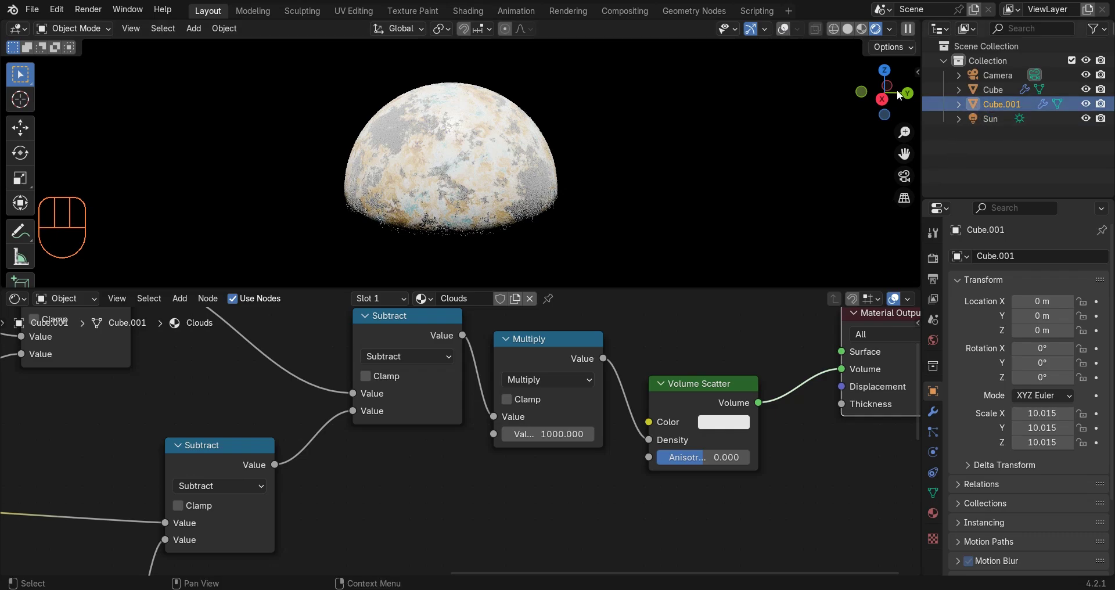
Step: Duplicate the cloud sphere in place and turn on the viewport overlays
key("shift+d")
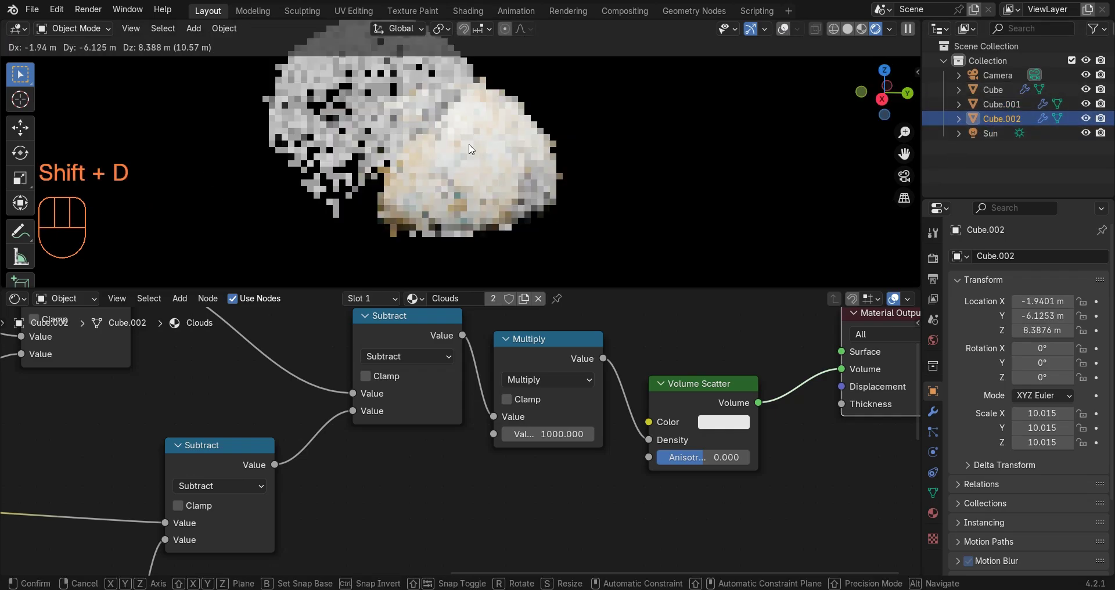
right_click(730, 81)
left_click(785, 30)
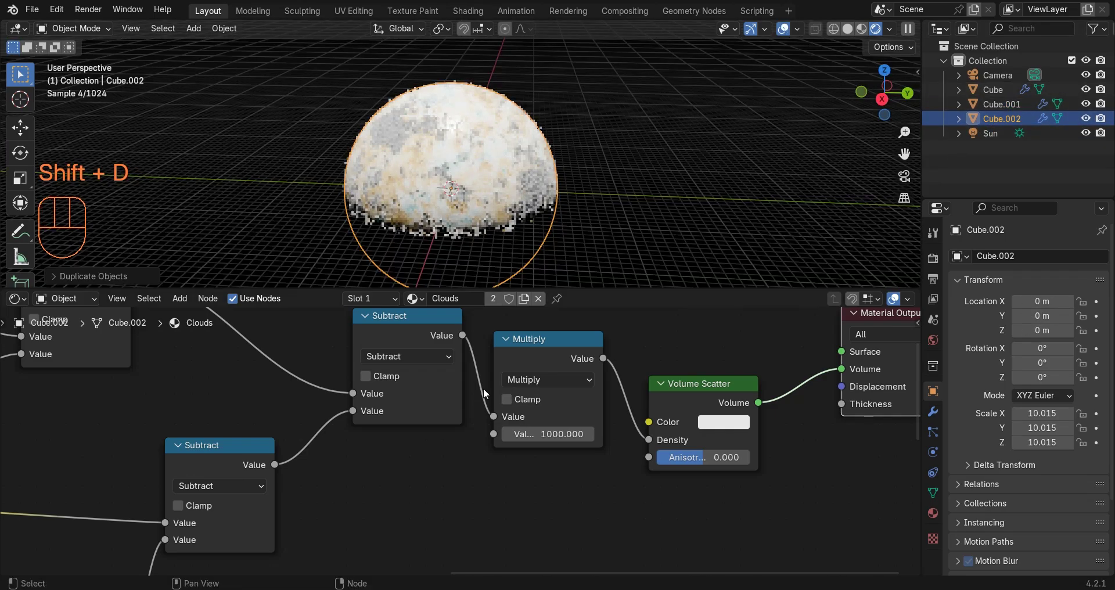
Step: Make the duplicate sphere's Clouds material single-user and delete all its nodes except the Material Output
left_click(493, 297)
scroll(492, 403, "down", 1)
scroll(492, 403, "down", 4)
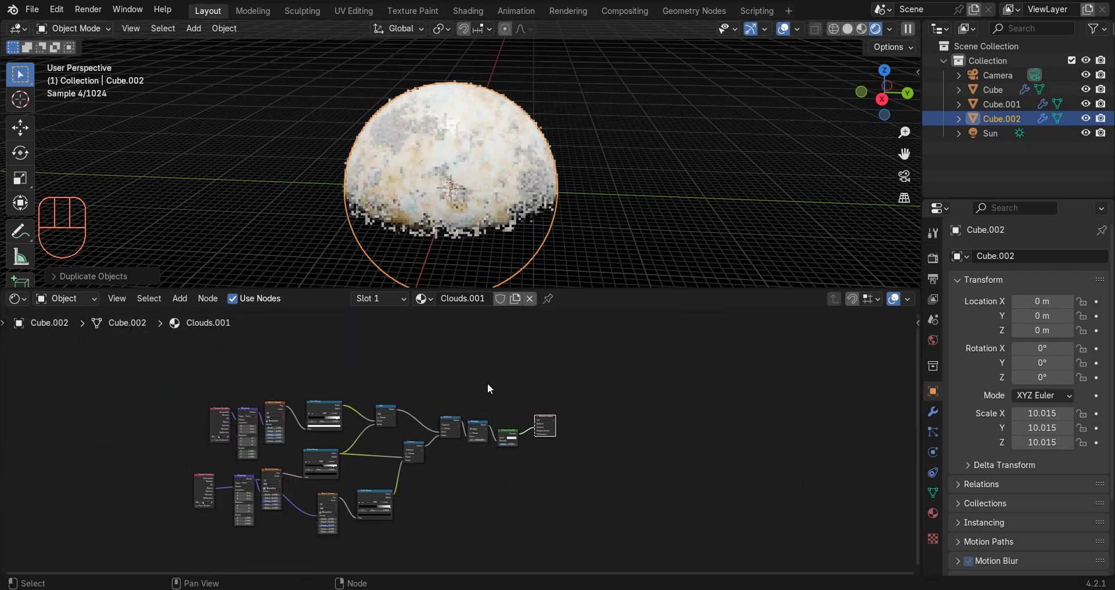
left_click_drag(516, 369, 173, 569)
key("x")
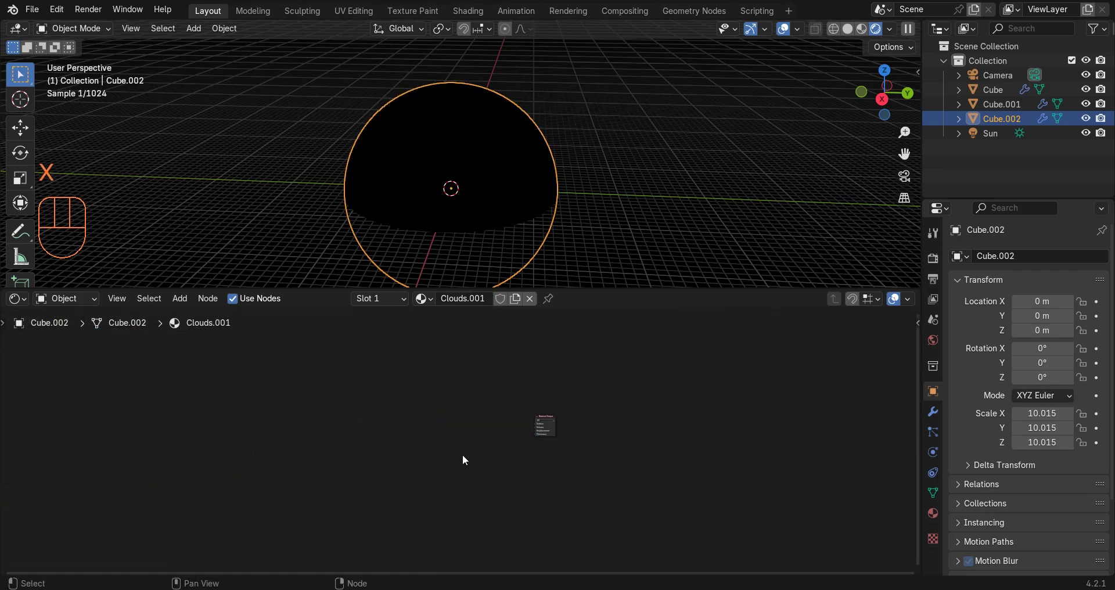
Step: Rename the duplicate sphere's material to Atmosphere
scroll(463, 454, "up", 3)
left_click(459, 299)
type("Atmosphere")
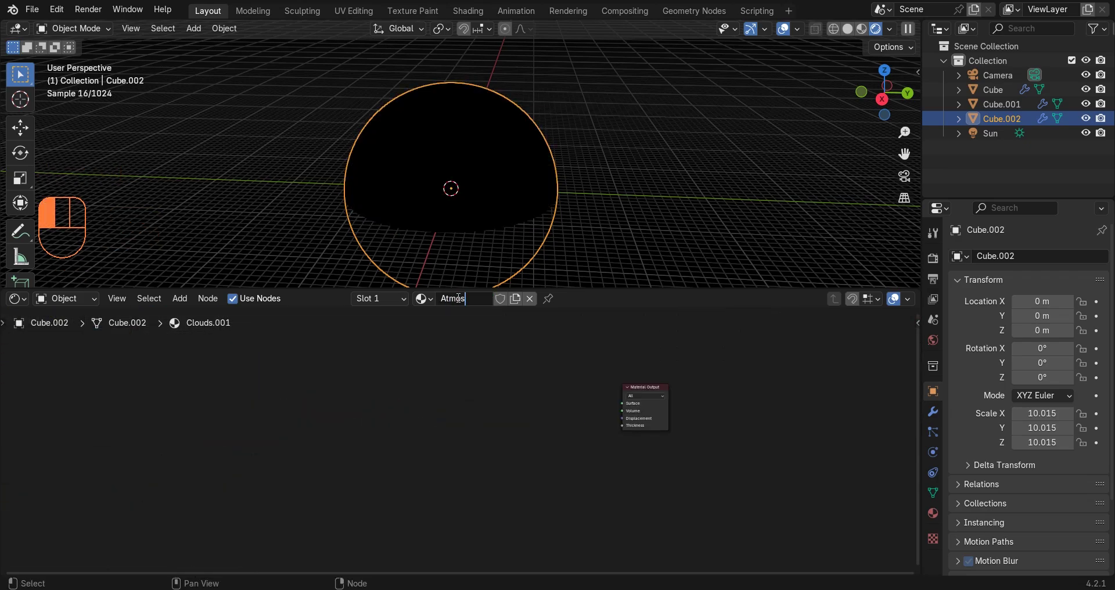
key("Return")
scroll(464, 433, "up", 6)
middle_click_drag(591, 373, 529, 416)
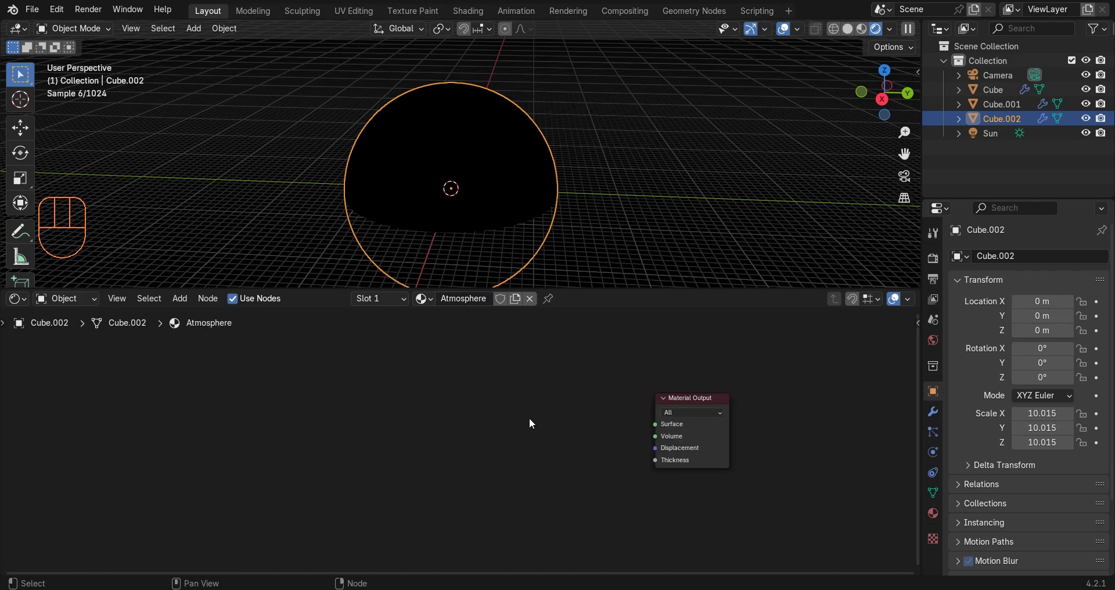
Step: Add a Volume Scatter node and connect it to the Material Output's Volume input
scroll(514, 426, "up", 4)
key("shift+a")
type("sca")
left_click(540, 373)
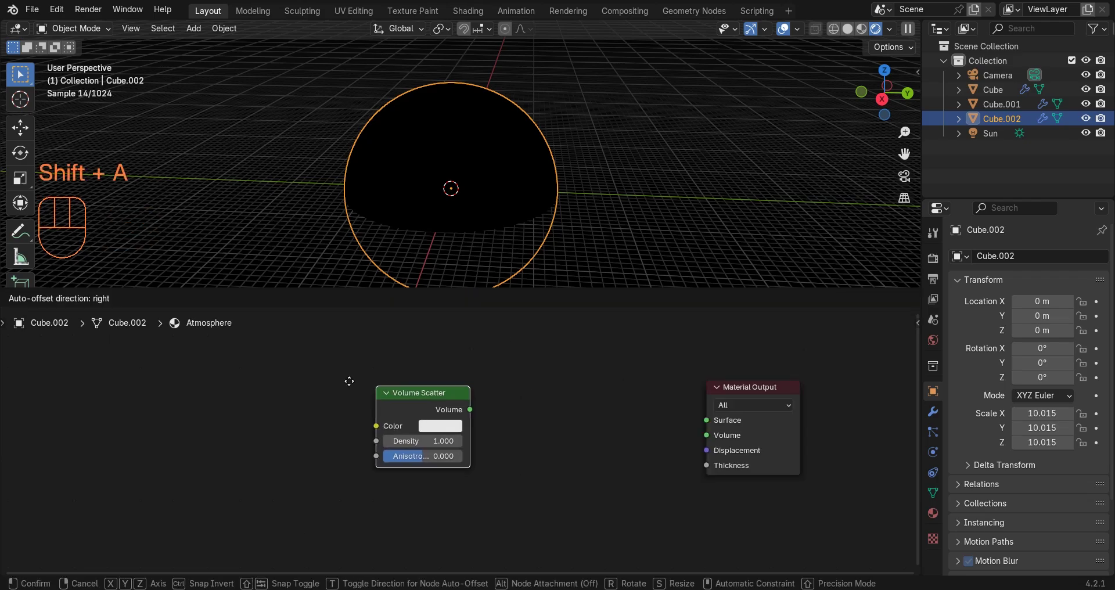
left_click(366, 353)
left_click_drag(426, 397, 705, 435)
Step: Set the atmosphere's Volume Scatter Density to 8 and its color to light blue, then hide the viewport overlays
left_click(383, 428)
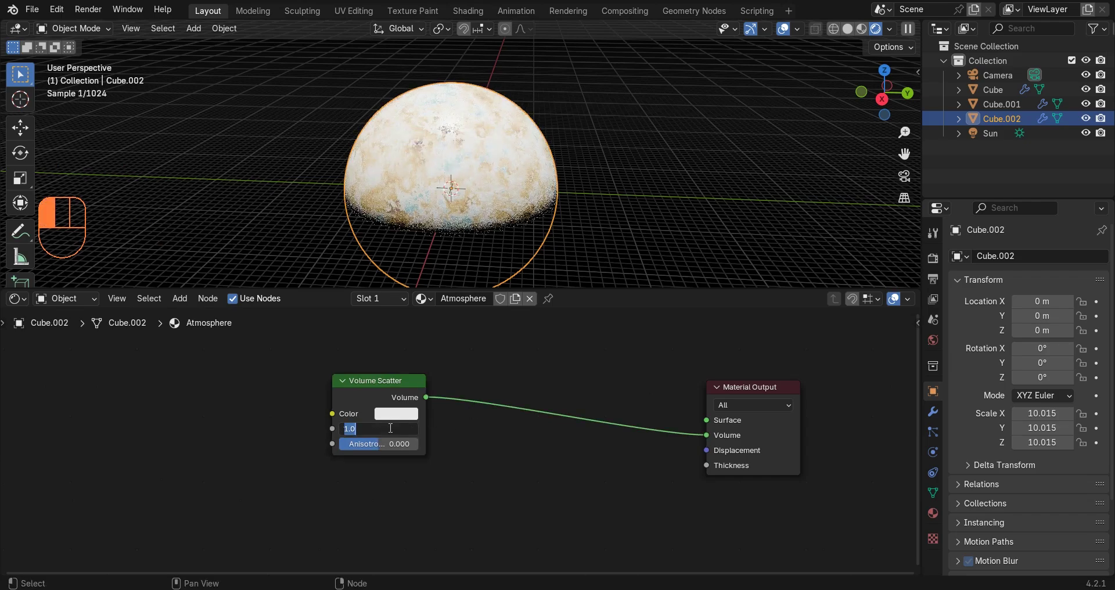
type("8")
key("Return")
left_click(399, 413)
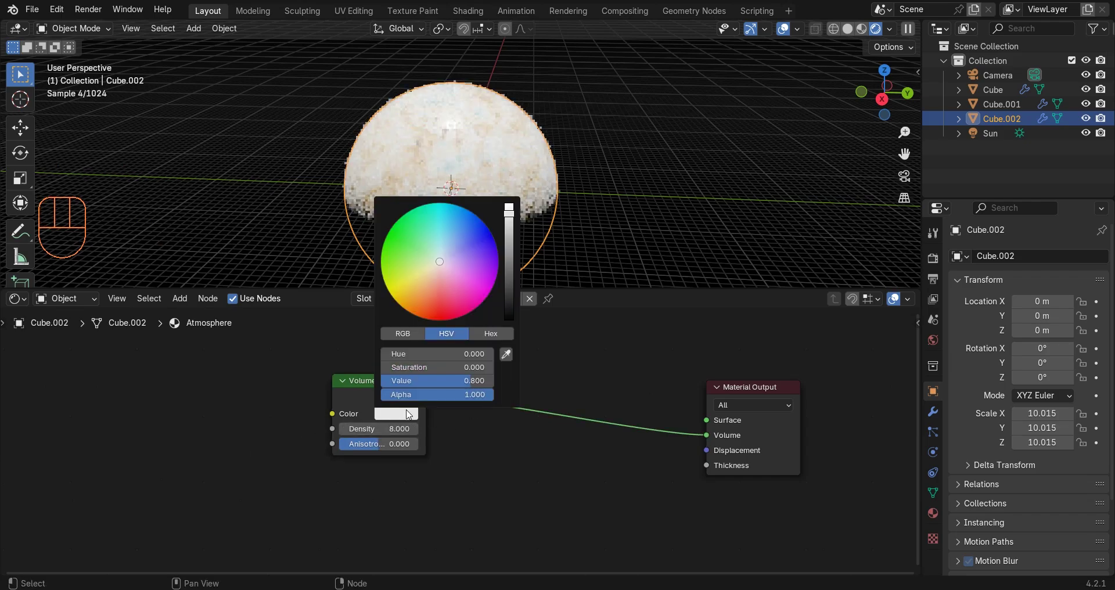
left_click(453, 233)
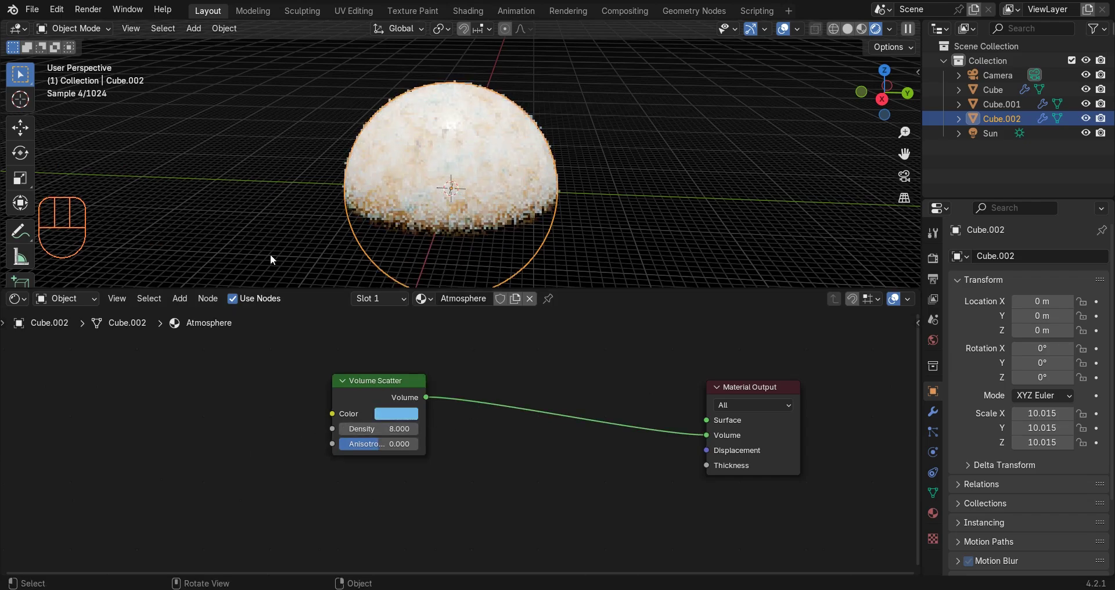
left_click(782, 29)
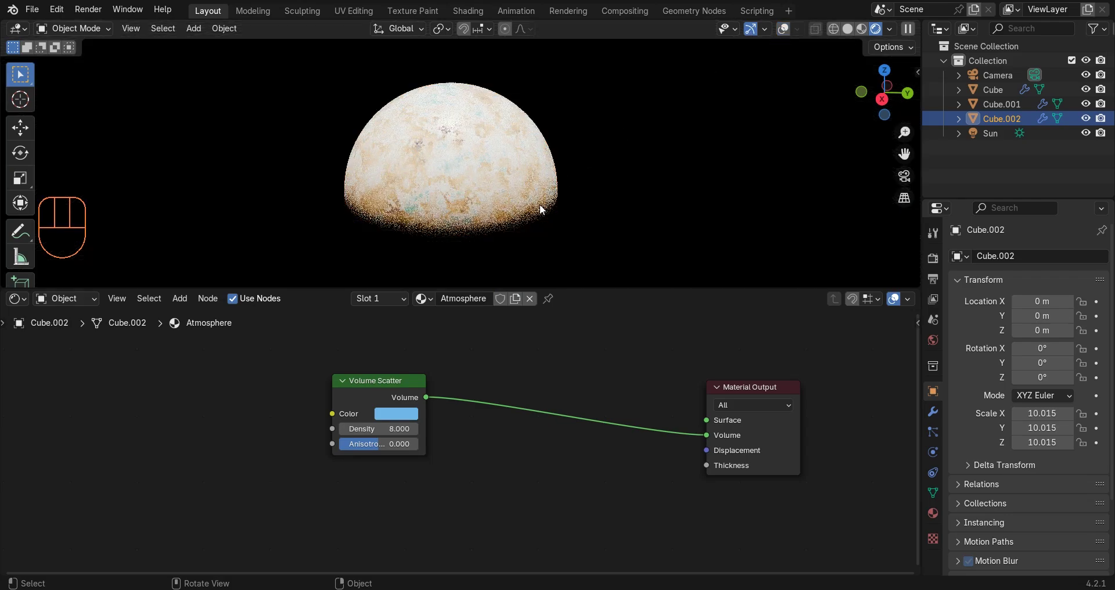
middle_click_drag(545, 180, 552, 153)
Step: Insert an Add Shader node between the Volume Scatter and the Material Output
left_click(394, 391)
key("shift+a")
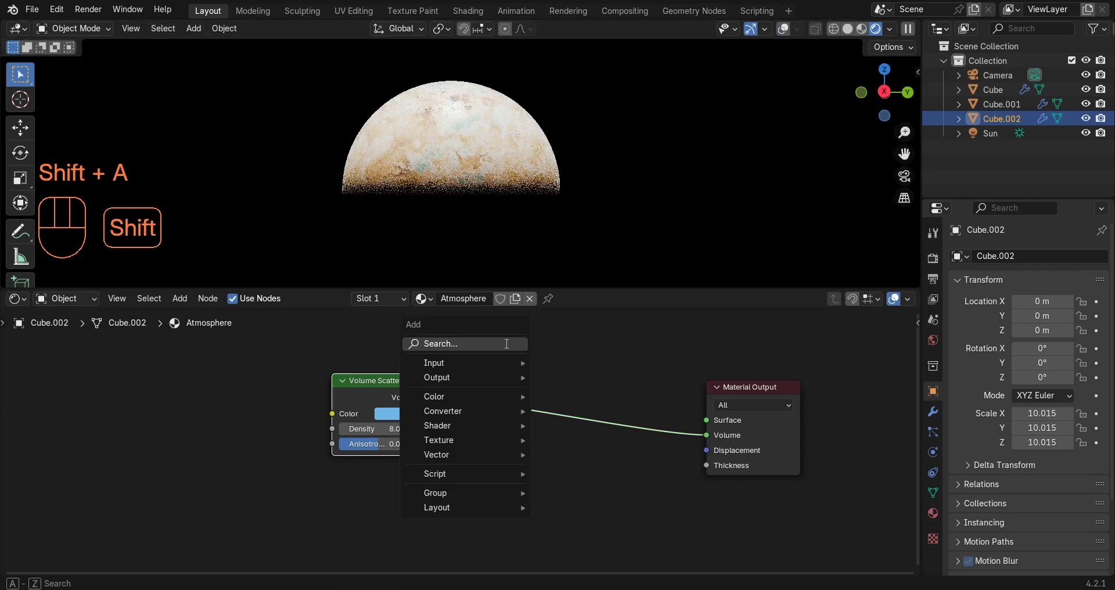
type("add")
key("Return")
left_click(535, 382)
Step: Add a Volume Absorption node below the Volume Scatter node
key("shift+a")
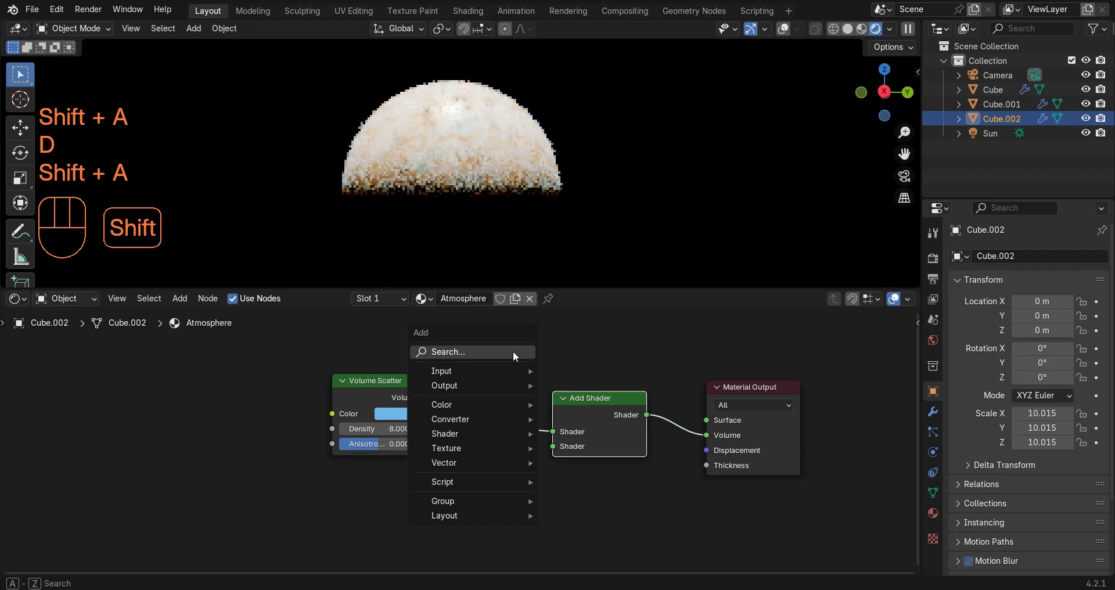
type("a")
left_click(533, 391)
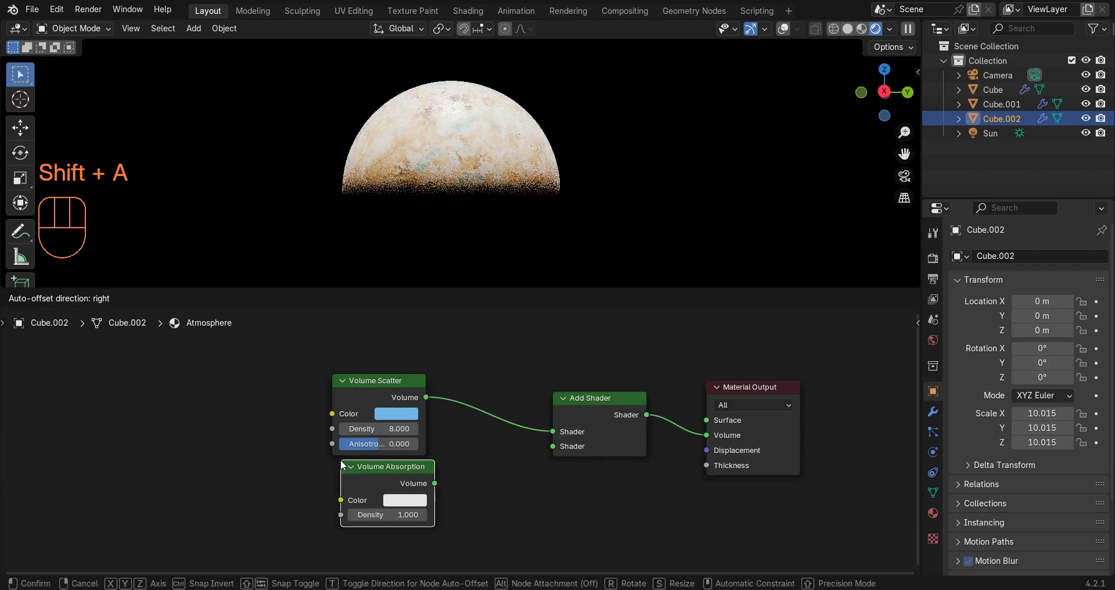
left_click(341, 461)
Step: Set the Volume Absorption's Density to 5 and color to light orange, and connect it to the Add Shader's second input
double_click(380, 515)
type("5")
key("Return")
left_click(409, 503)
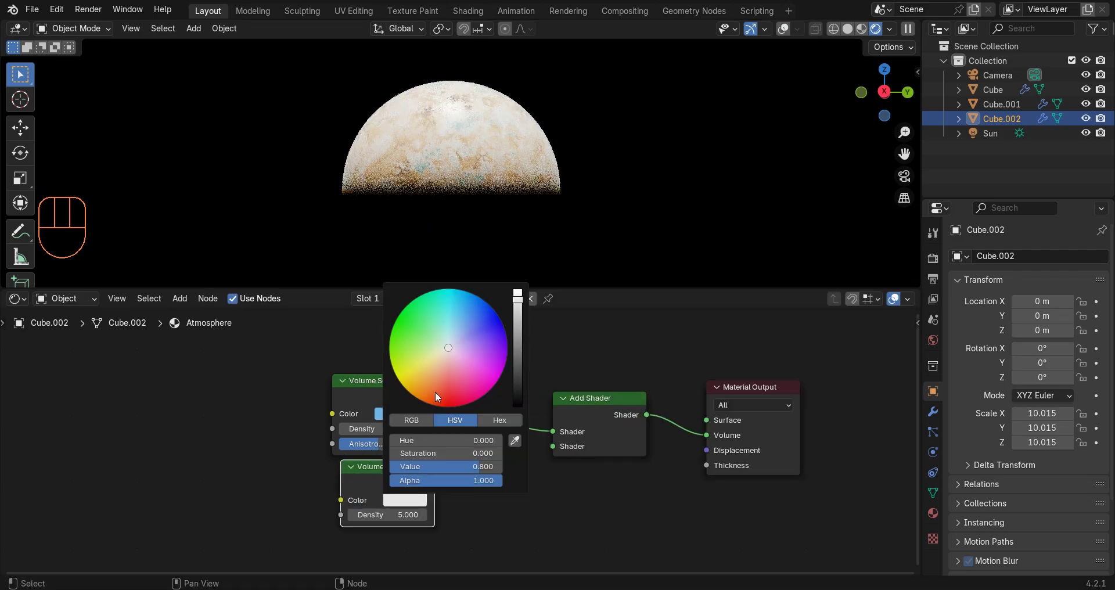
left_click(434, 372)
left_click_drag(434, 483, 553, 446)
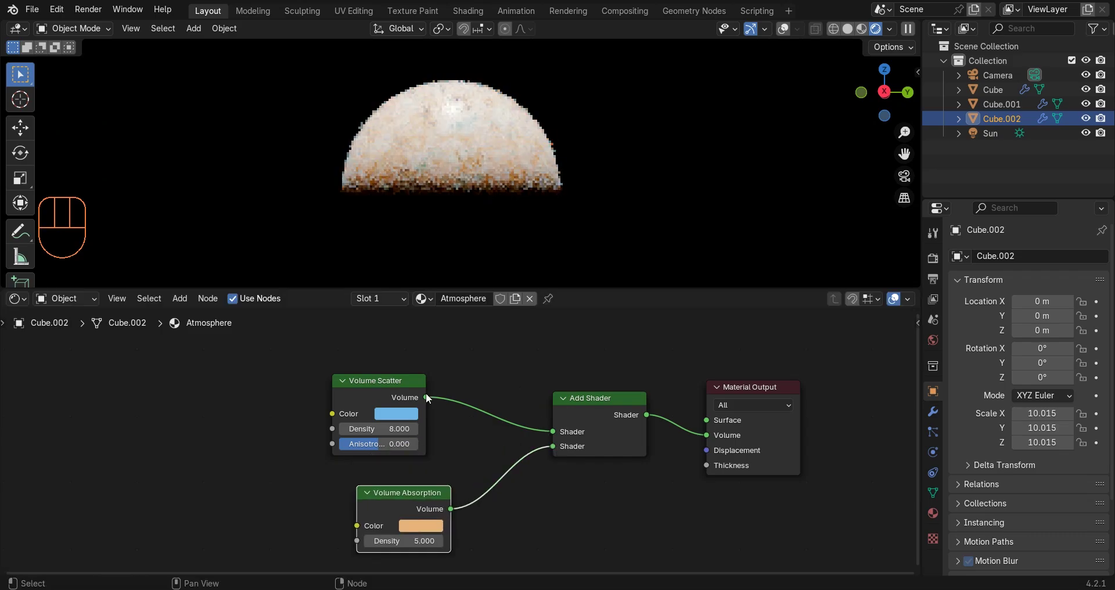
Step: Shift the Volume Scatter's color to a light violet-blue and check the planet from another angle
left_click(405, 410)
left_click_drag(469, 252, 457, 249)
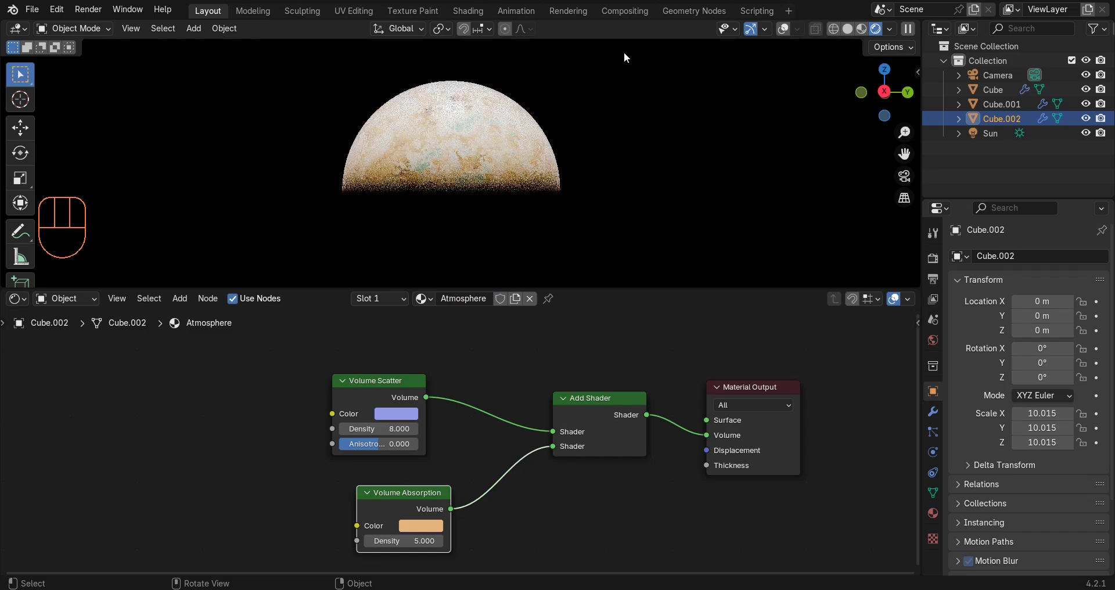
middle_click_drag(516, 146, 539, 166)
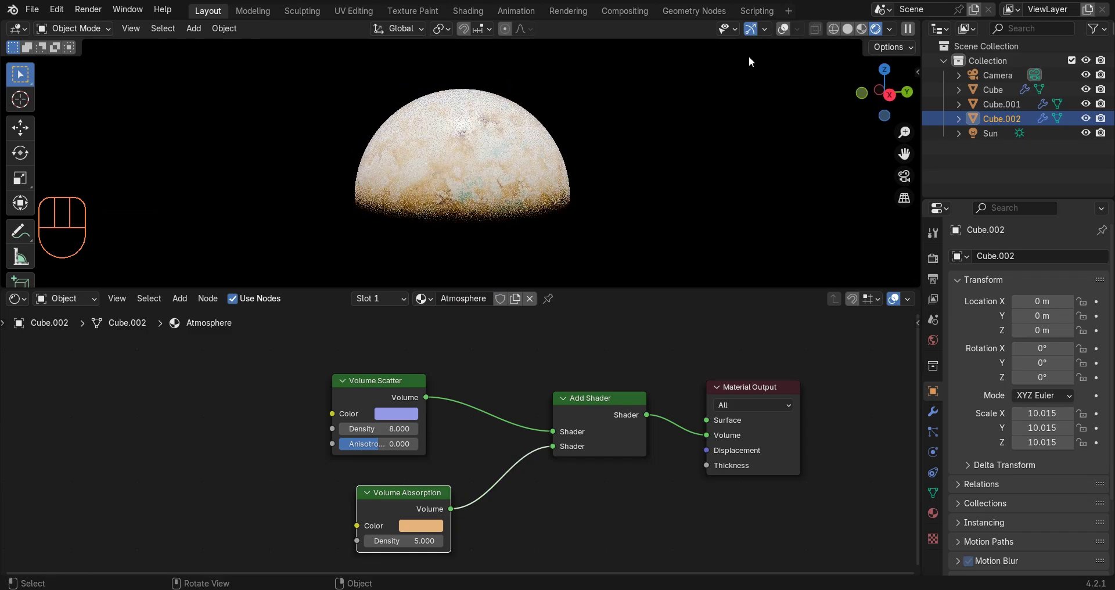
Step: Show the viewport overlays and switch the node editor area to the Timeline
left_click(782, 30)
left_click(18, 298)
left_click(260, 339)
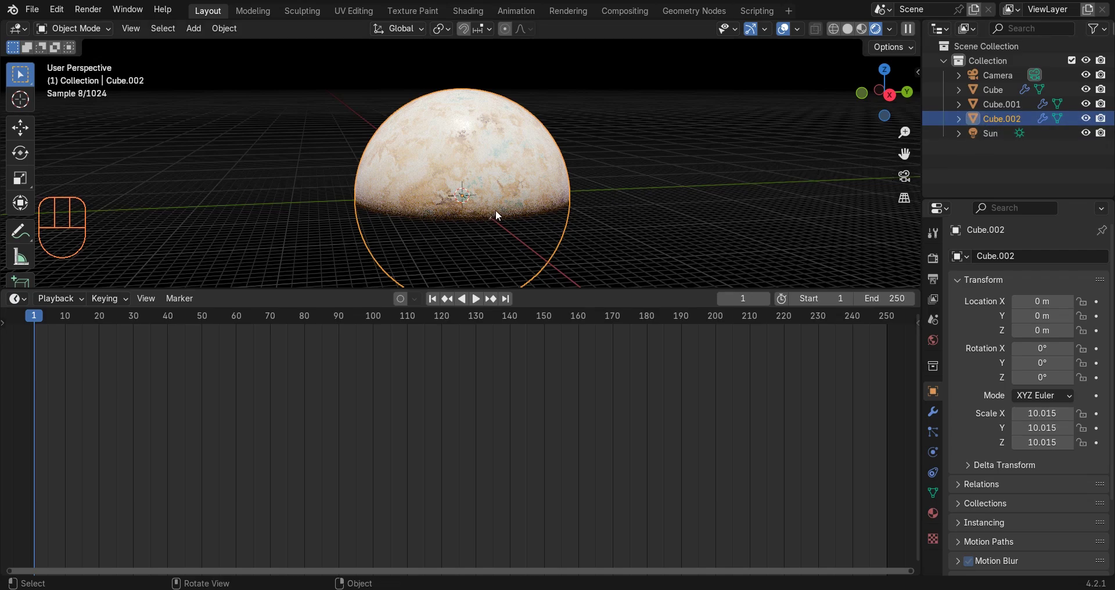
Step: Set the volume Step Rate of the cloud sphere's material (Cube.001) to 0.1
left_click(989, 102)
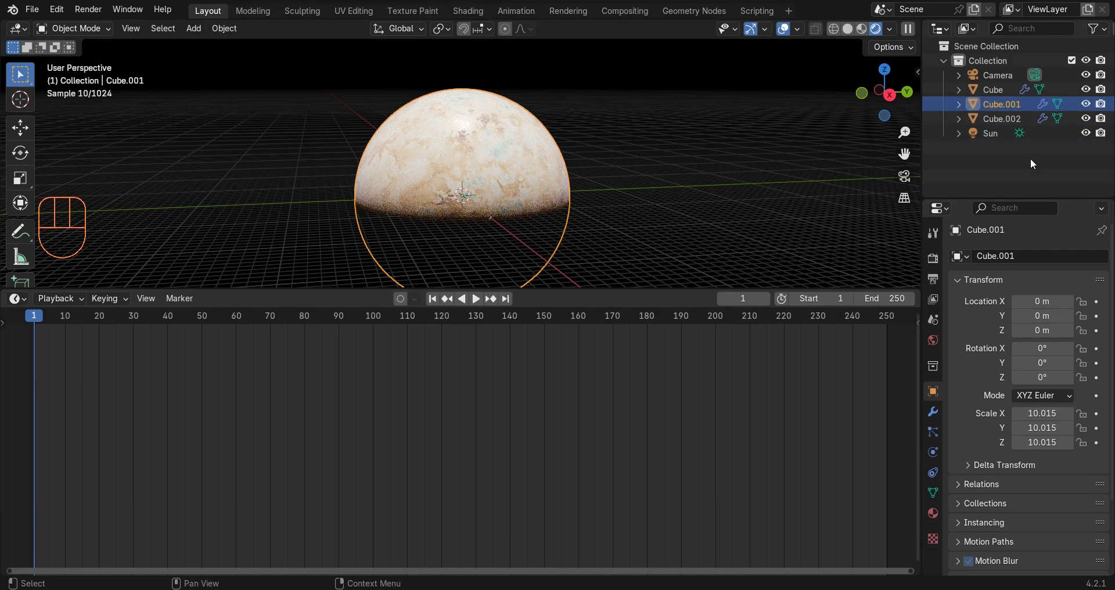
left_click(933, 514)
left_click(967, 471)
scroll(987, 499, "down", 5)
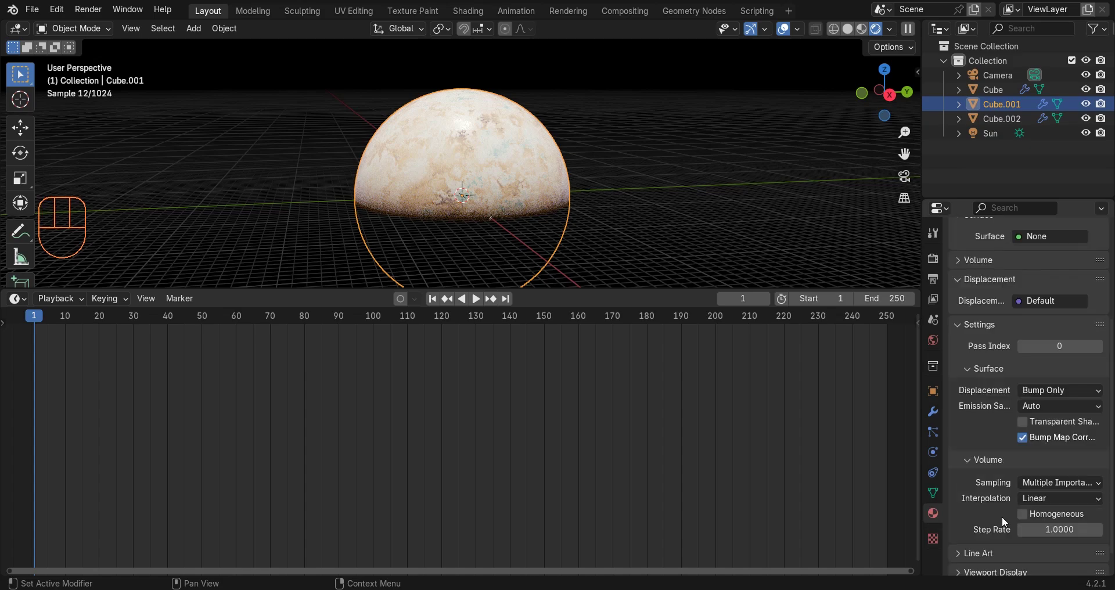
left_click(1051, 529)
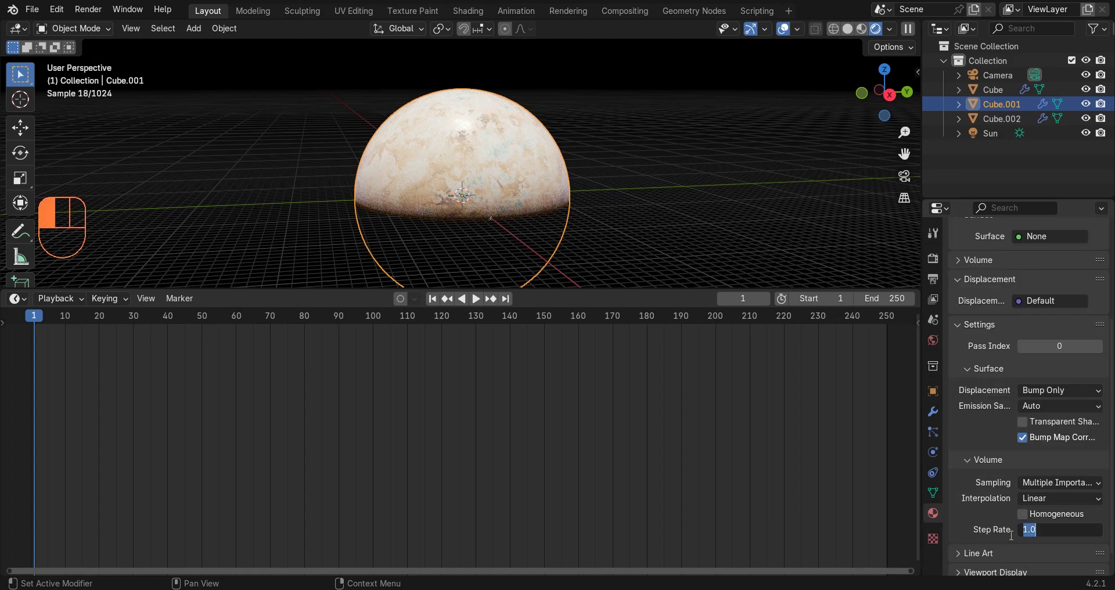
type(".1")
left_click(749, 482)
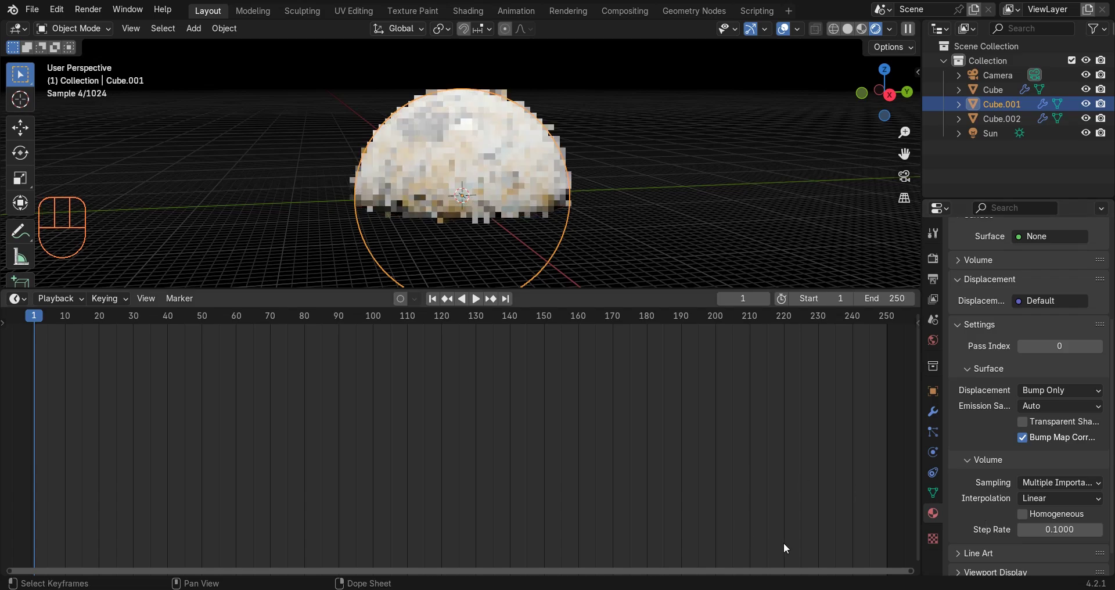
Step: Set the scene's Volumes Step Rate Render to 0.1 in the render settings
left_click(932, 258)
scroll(1073, 368, "down", 4)
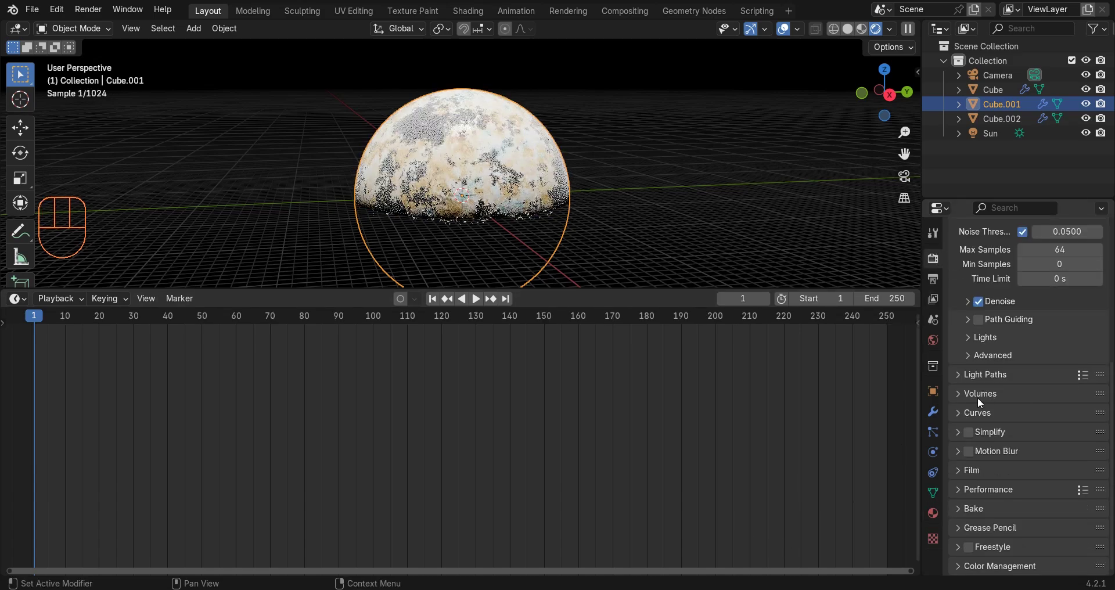
left_click(980, 394)
left_click(1059, 416)
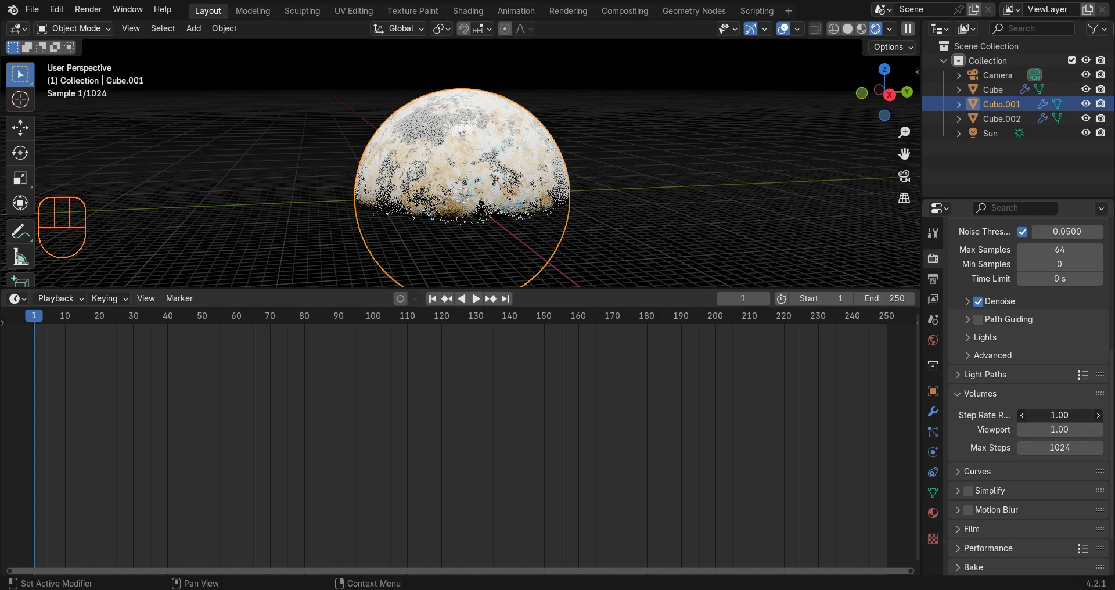
type(".1")
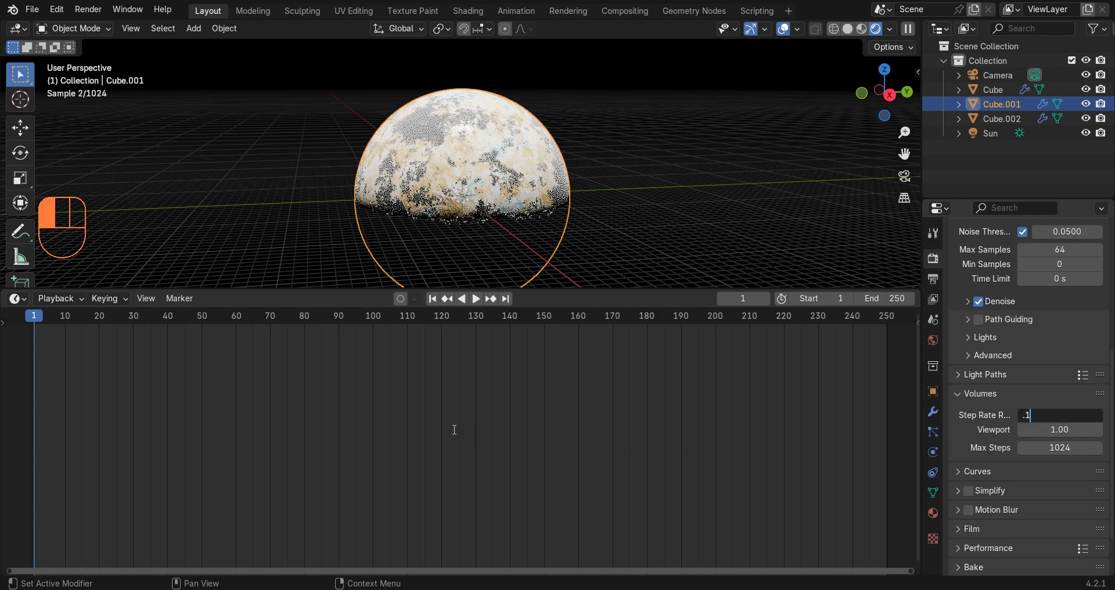
left_click(357, 443)
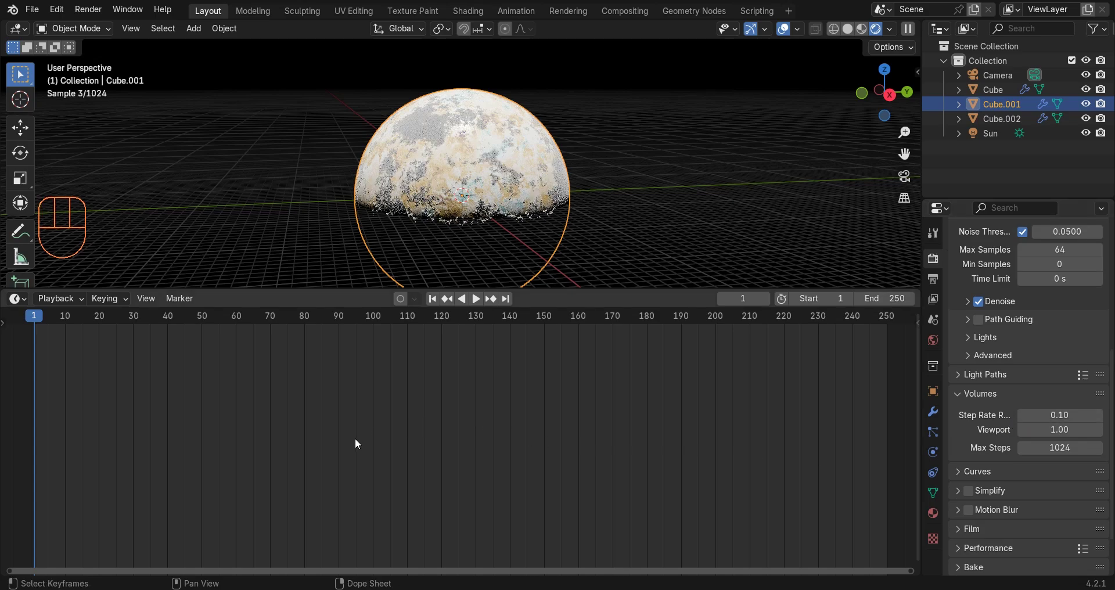
Step: Set the Volumes Max Steps to 128 in the render settings
left_click(1057, 453)
type("128")
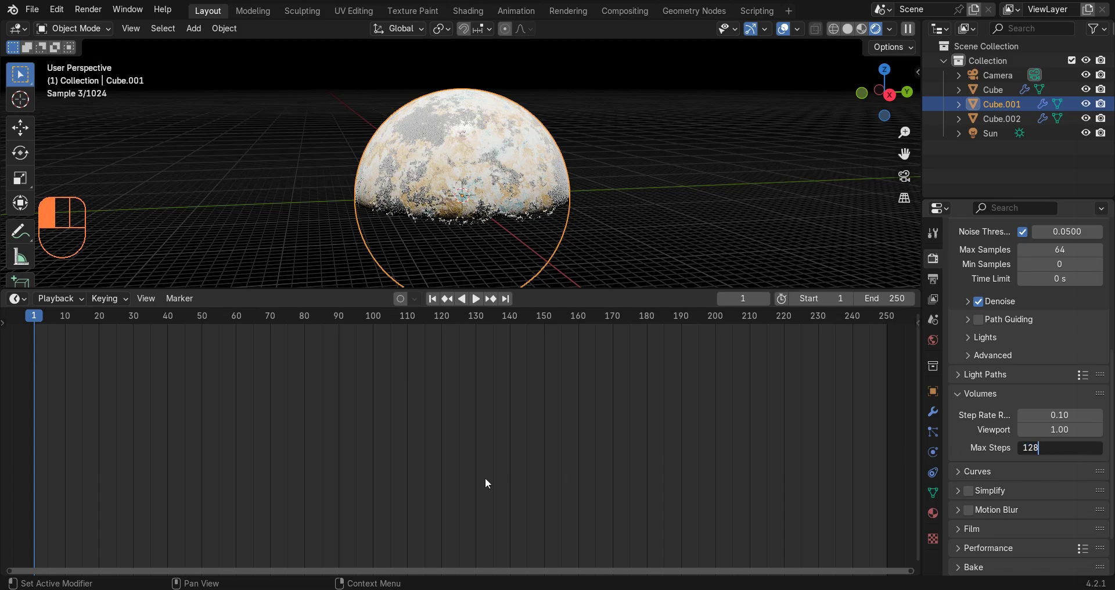
key("Return")
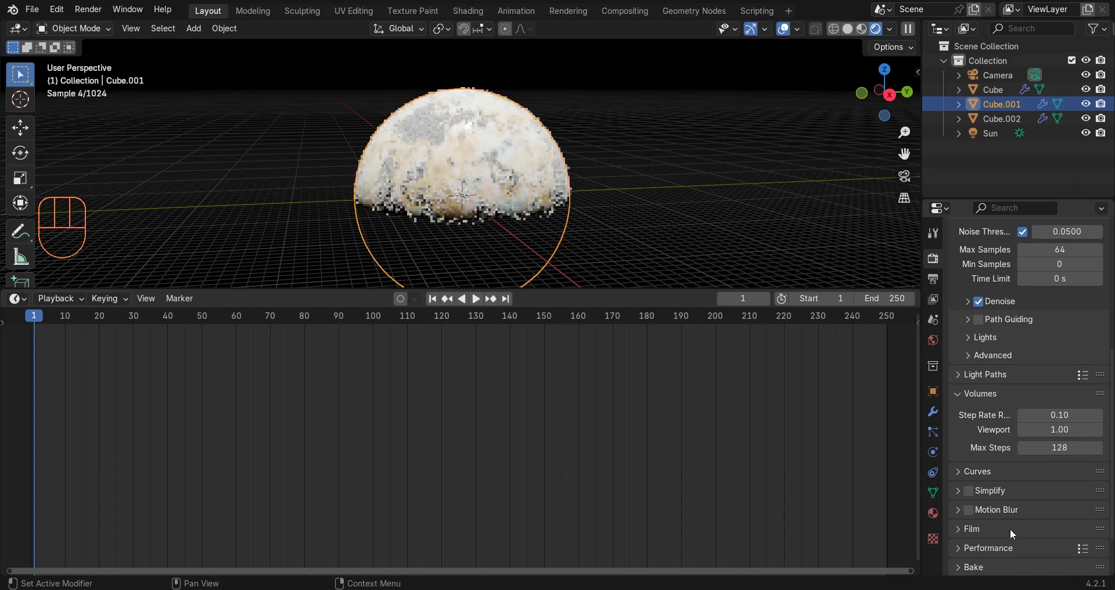
scroll(1048, 442, "down", 3)
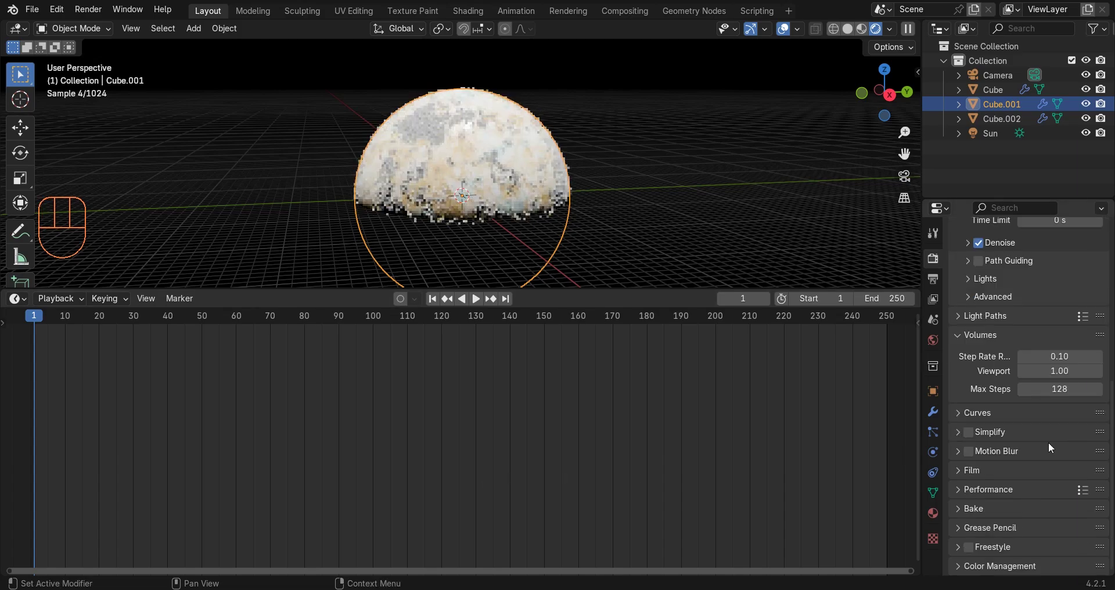
Step: Enable a transparent film background in the render settings
left_click(963, 470)
scroll(1027, 532, "down", 6)
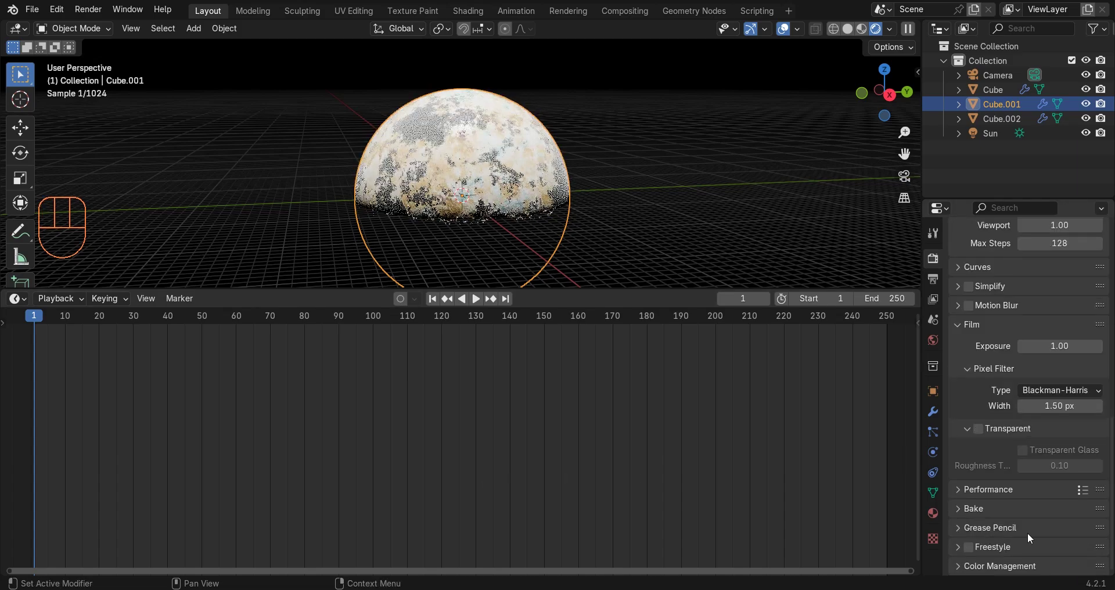
left_click(979, 428)
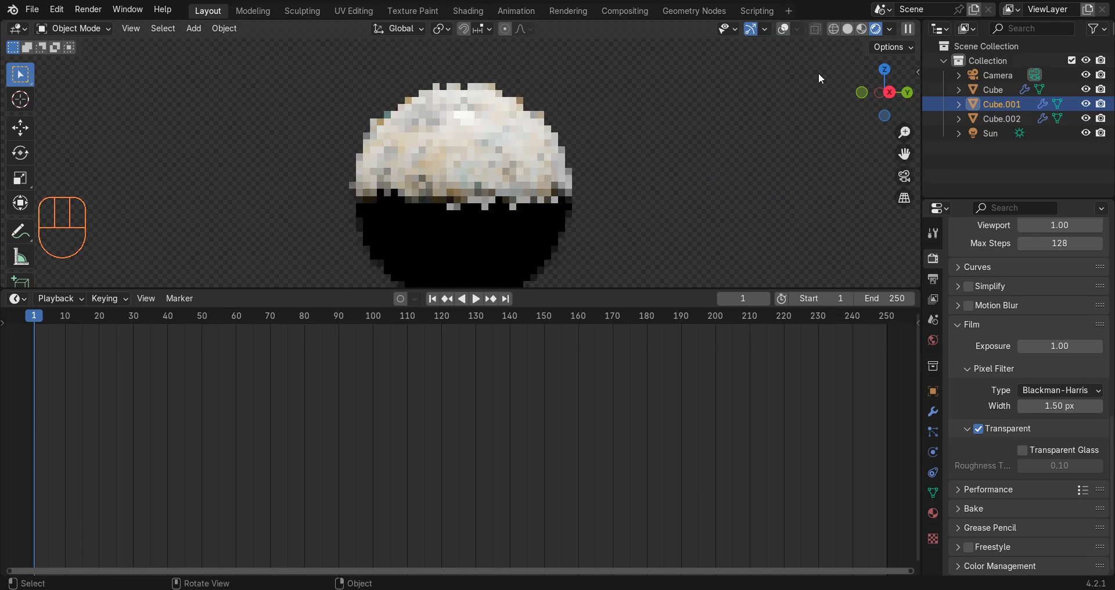
Step: Switch the viewport to solid shading with overlays shown and enlarge it over the timeline area
left_click(783, 28)
key("z")
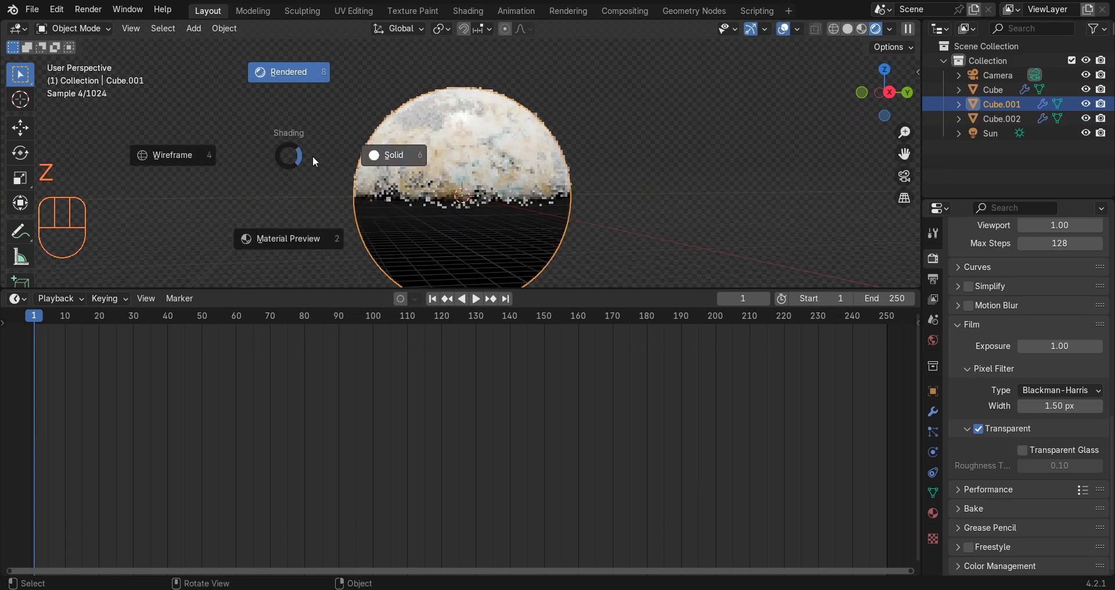
left_click(386, 155)
scroll(480, 125, "up", 3)
middle_click_drag(480, 124, 473, 170, "shift")
left_click_drag(500, 288, 505, 481)
scroll(527, 220, "up", 4)
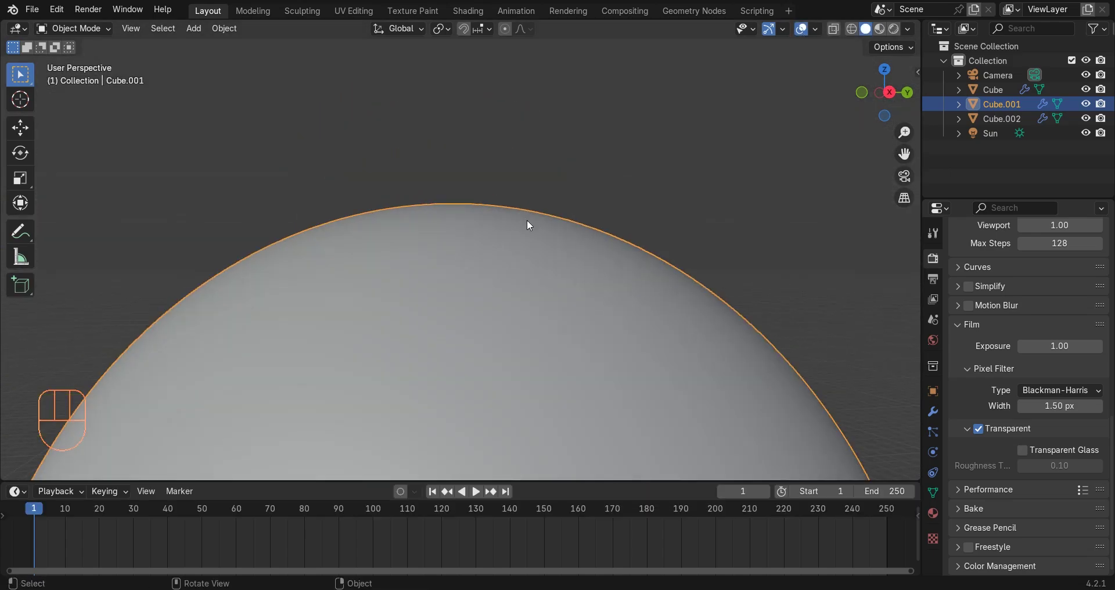
Step: Align the camera to a close view of the sphere's upper edge and move it to frame the curved horizon
middle_click_drag(528, 219, 535, 208)
scroll(536, 207, "up", 2)
key("ctrl+alt+KP_0")
left_click(578, 121)
key("g")
left_click(626, 176)
Step: Switch the camera view to rendered shading and enable Render Region in the output settings
key("z")
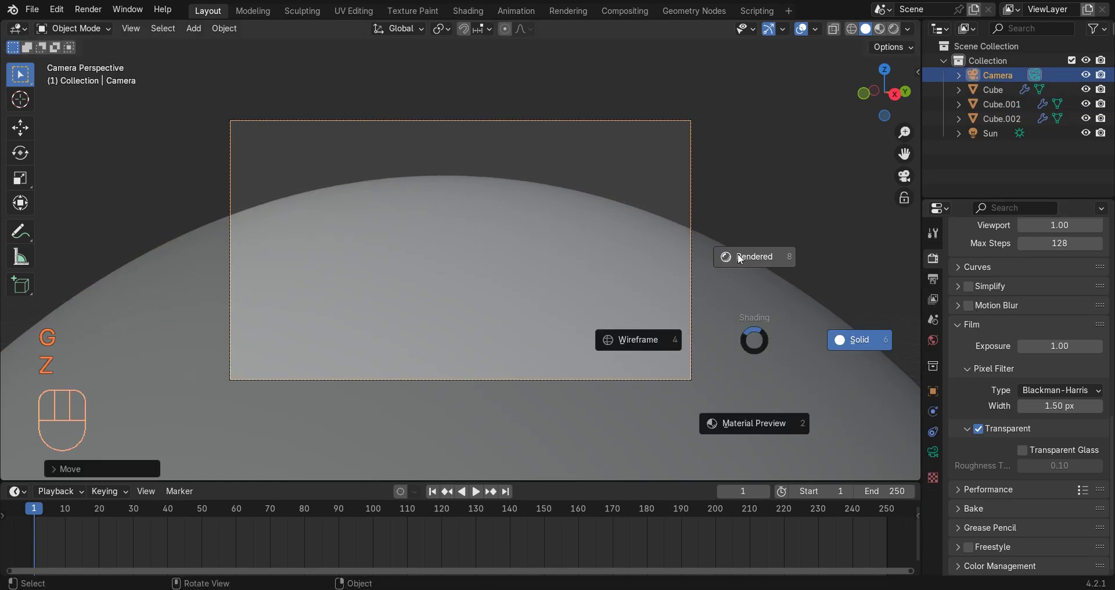
left_click(738, 256)
scroll(509, 244, "down", 1)
left_click(933, 279)
scroll(978, 286, "up", 3)
left_click(1022, 329)
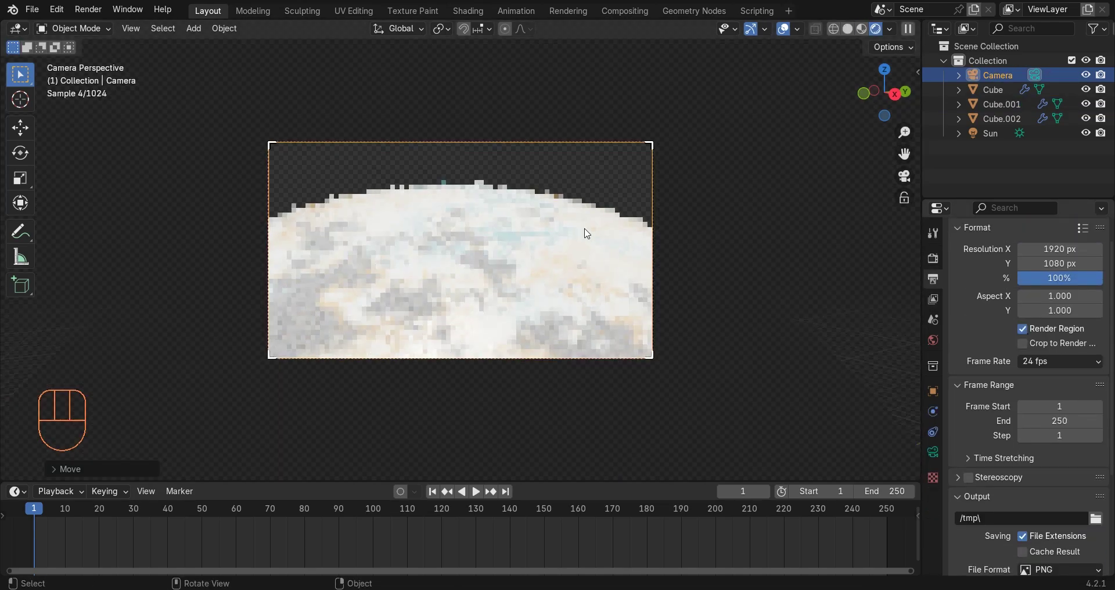
Step: Hide Cube.001 and Cube.002 in the viewport and refresh the rendered shading
left_click_drag(1086, 119, 1083, 105)
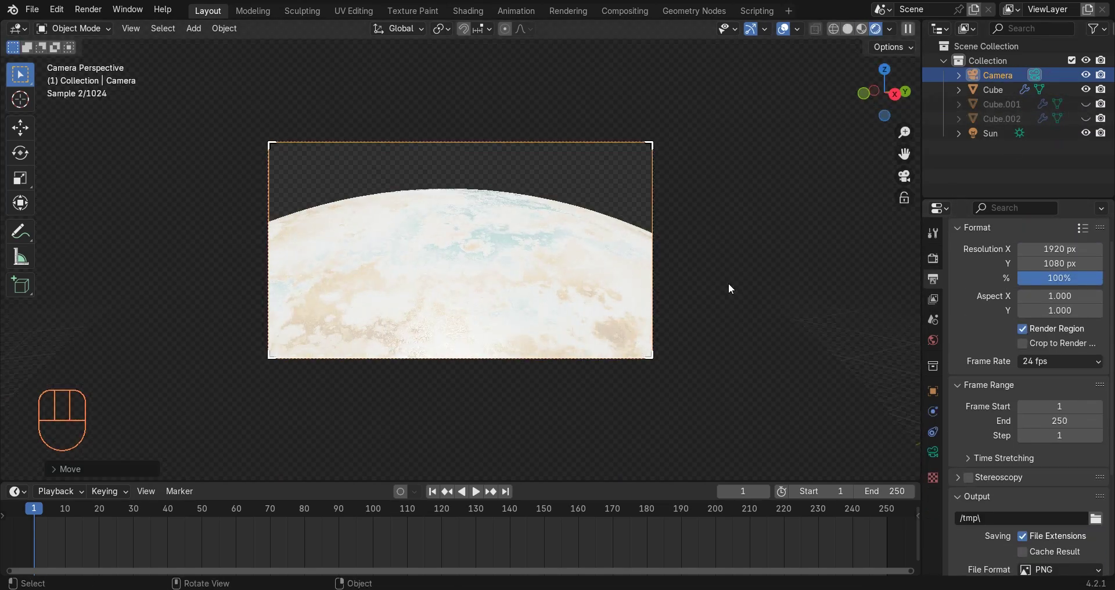
key("z")
left_click(305, 293)
key("z")
left_click(545, 199)
Step: Rotate the Sun so its light falls on the planet's upper edge and the lower part of the camera view darkens
middle_click_drag(692, 255, 608, 288)
scroll(615, 279, "down", 5)
left_click(783, 30)
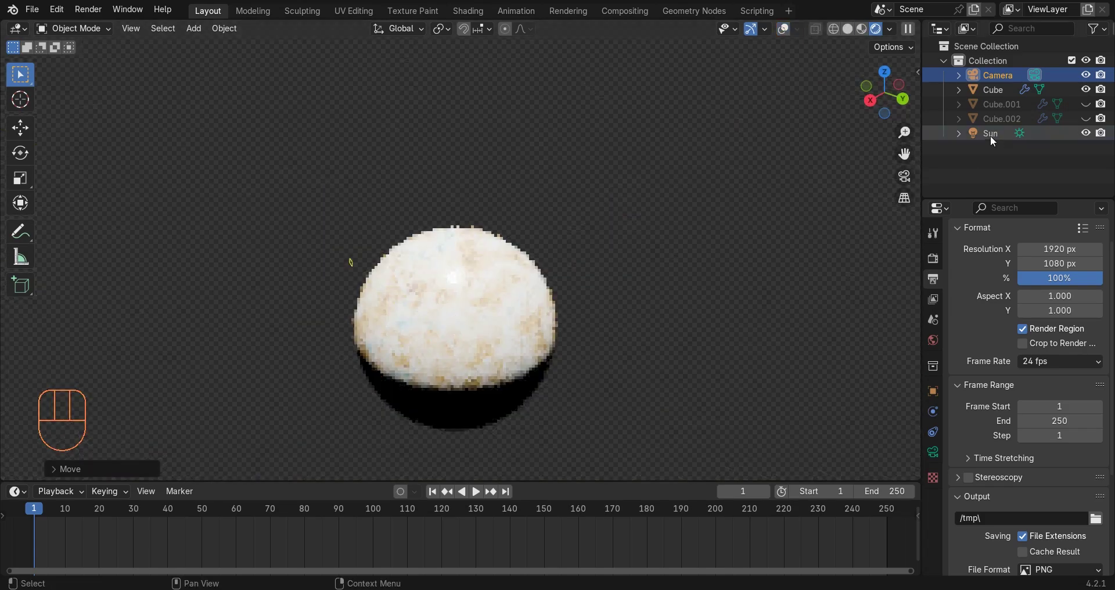
left_click(991, 135)
left_click(785, 29)
left_click(933, 391)
mouse_move(1043, 337)
left_mouse_down("shift")
mouse_move(987, 337)
mouse_move(1019, 351)
mouse_move(1007, 351)
left_mouse_up("shift")
left_click_drag(1042, 336, 1028, 336, "shift")
key("KP_0")
left_click_drag(1042, 350, 1038, 336, "shift")
Step: Show Cube.001 again and preview the Multiply node of its Clouds material in an enlarged node editor
left_click(1068, 104)
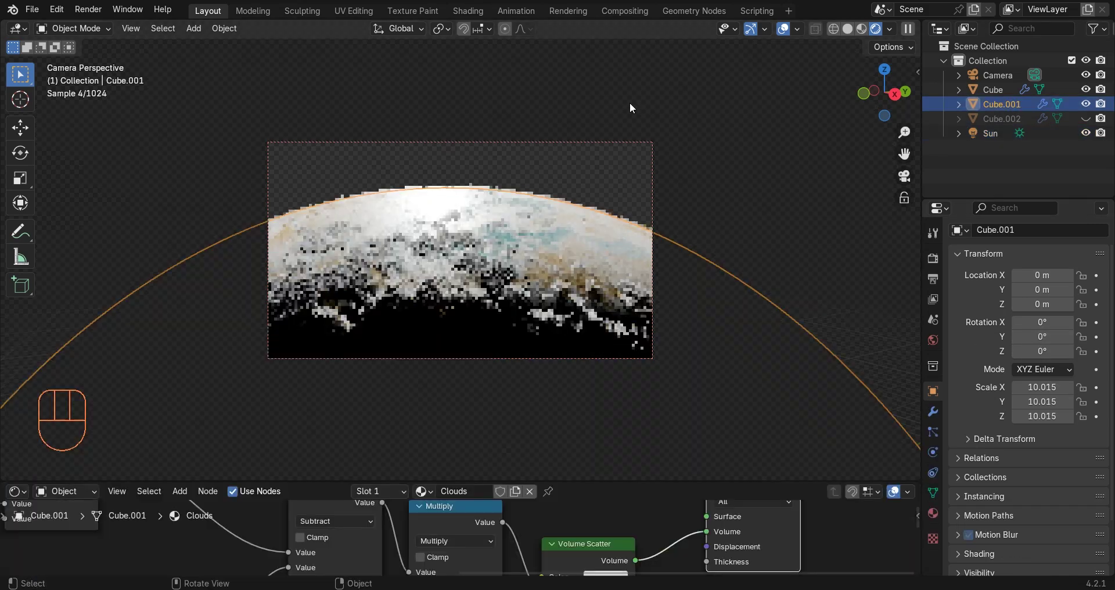
left_click(783, 30)
scroll(468, 543, "down", 2)
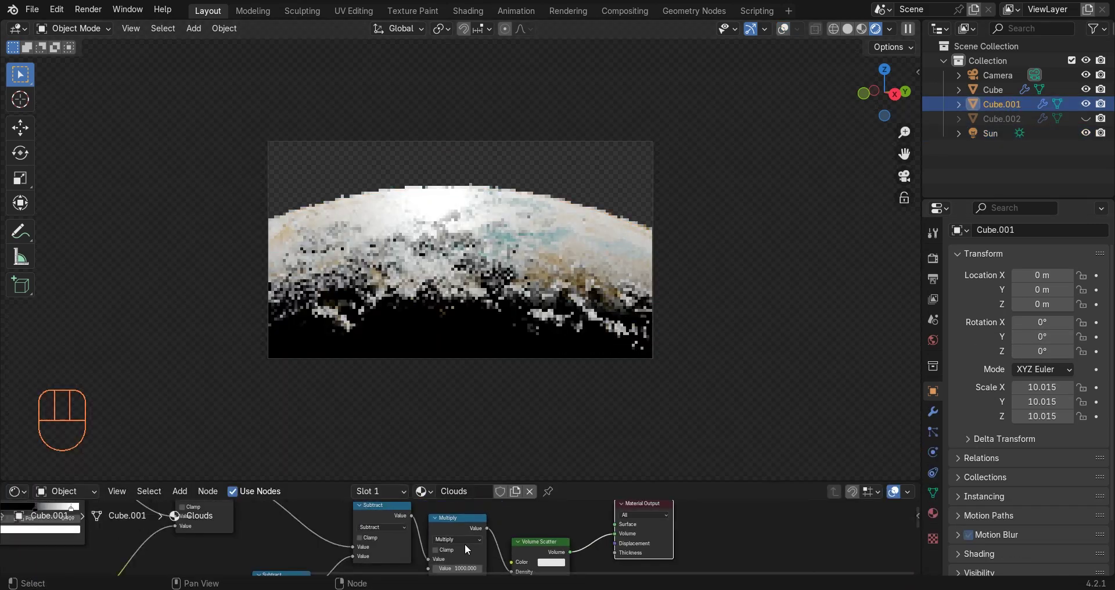
left_click(444, 524, "ctrl+shift")
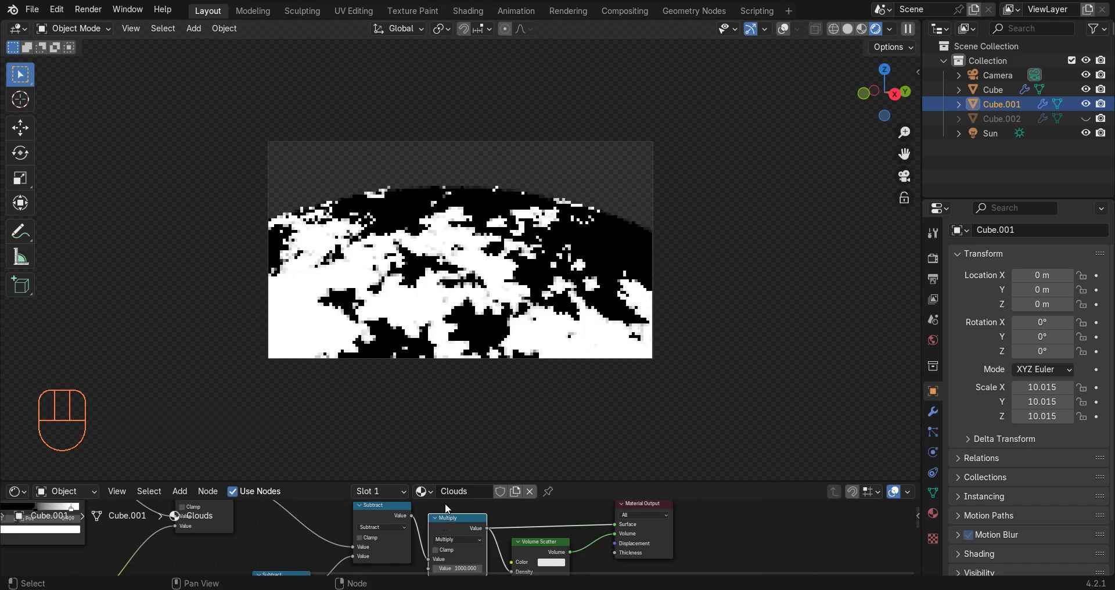
left_click_drag(455, 482, 455, 352)
left_click(457, 425)
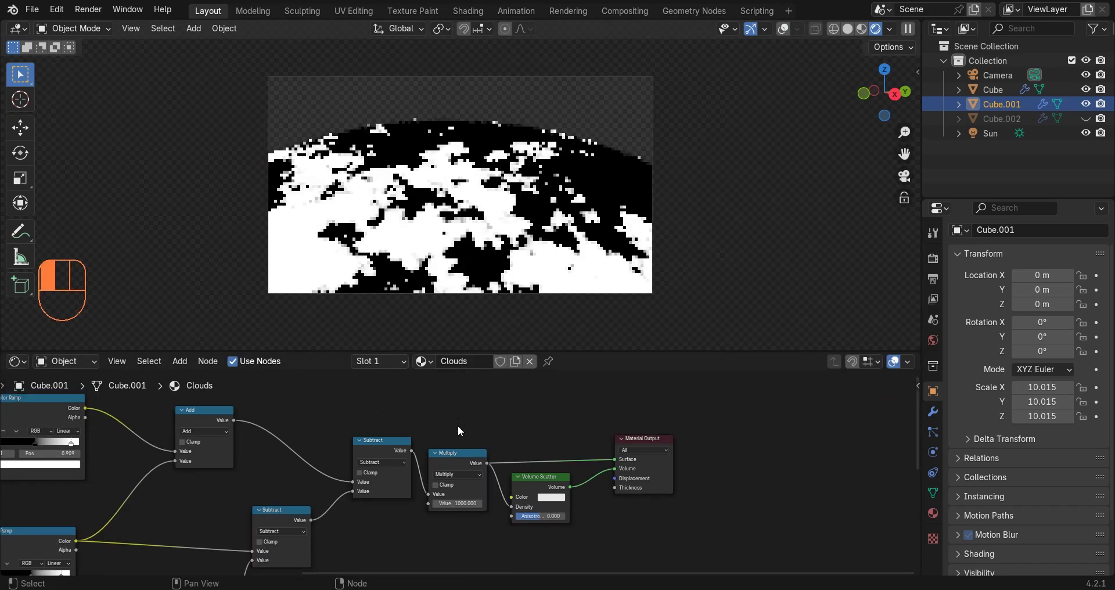
Step: Set the Detail of the Clouds material's upper Noise Texture to 10
middle_click_drag(332, 453, 596, 455)
scroll(370, 464, "up", 9)
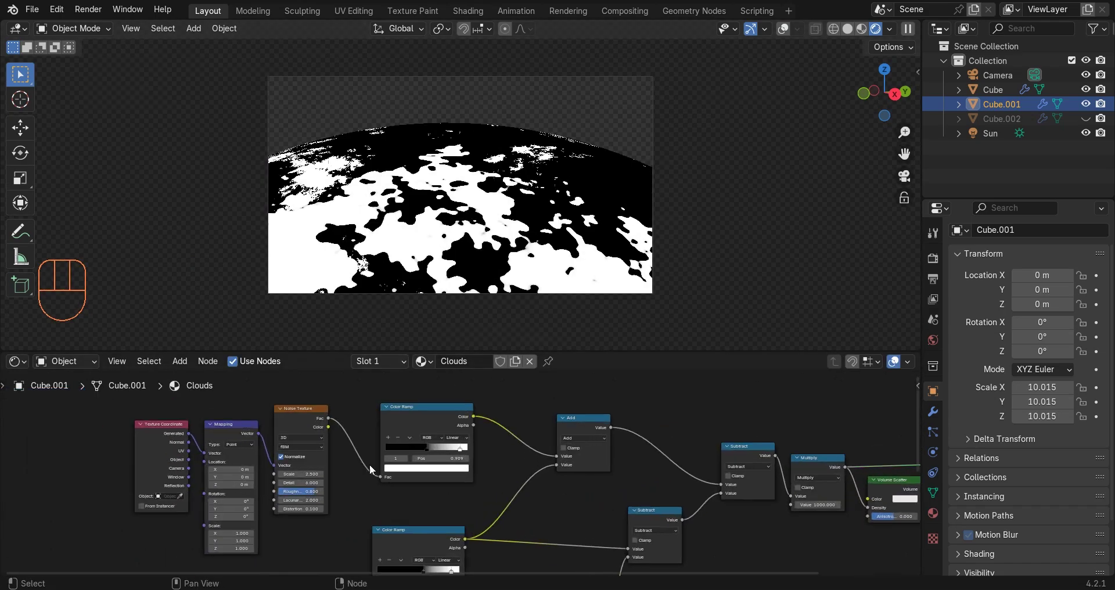
middle_click_drag(371, 495, 504, 482)
scroll(504, 482, "up", 5)
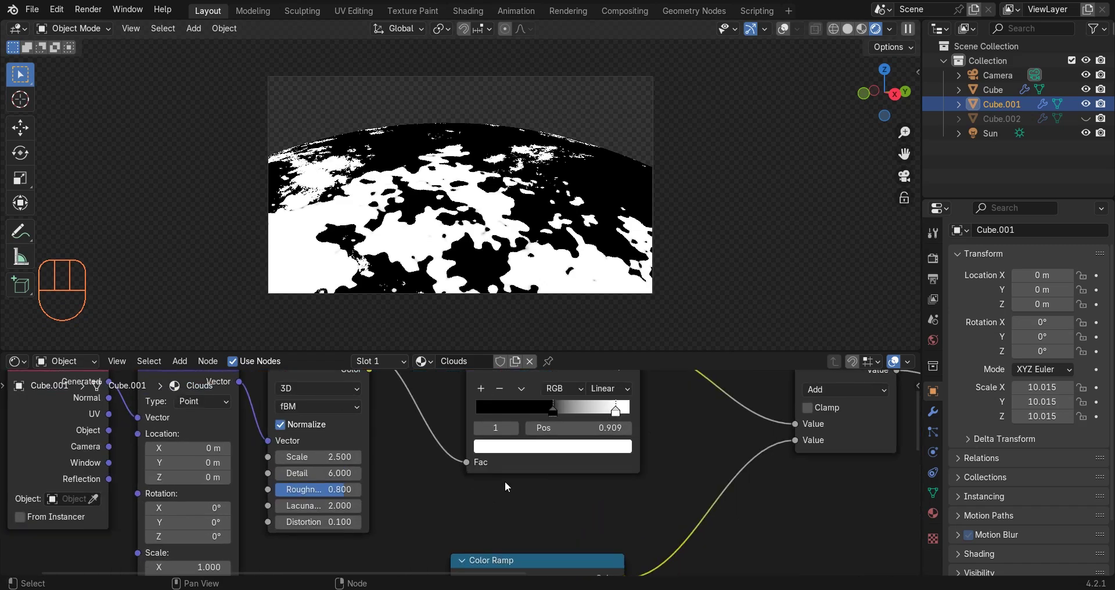
double_click(318, 476)
type("10")
key("Return")
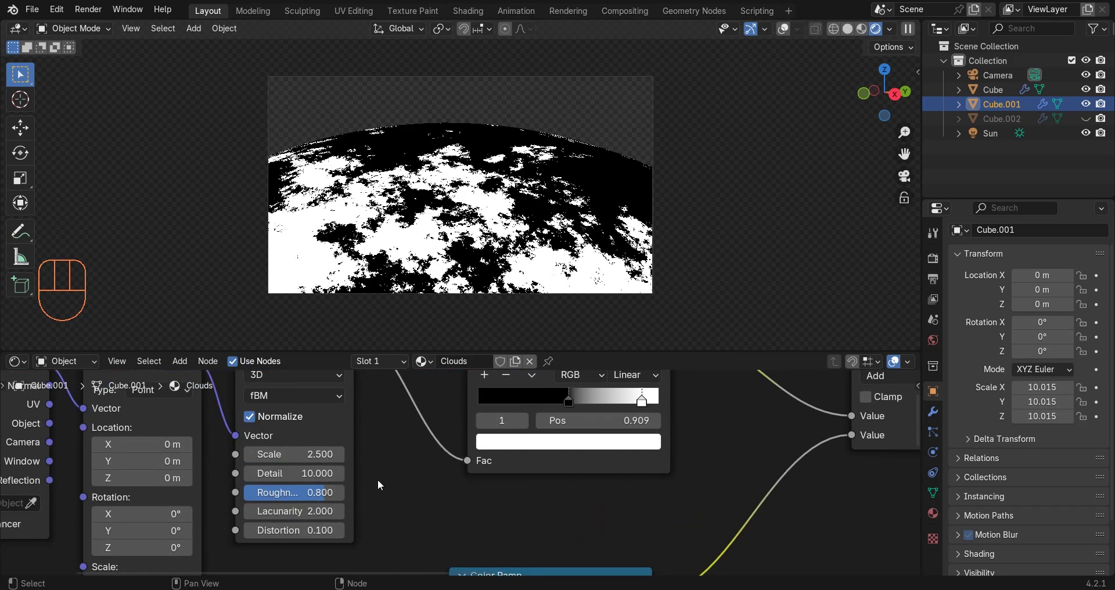
Step: Move the upper Color Ramp's black stop to 0.528 and cut the preview link to the Material Output's Surface
left_click_drag(573, 400, 579, 399)
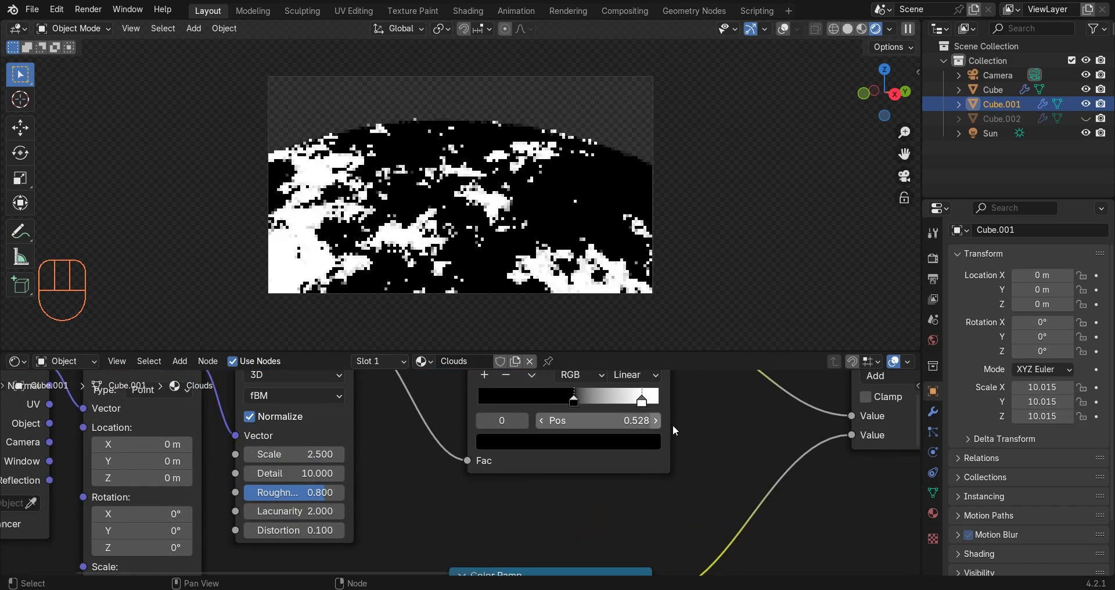
key("Home")
scroll(738, 492, "up", 2)
middle_click_drag(738, 492, 673, 496)
right_click_drag(674, 497, 680, 510, "ctrl")
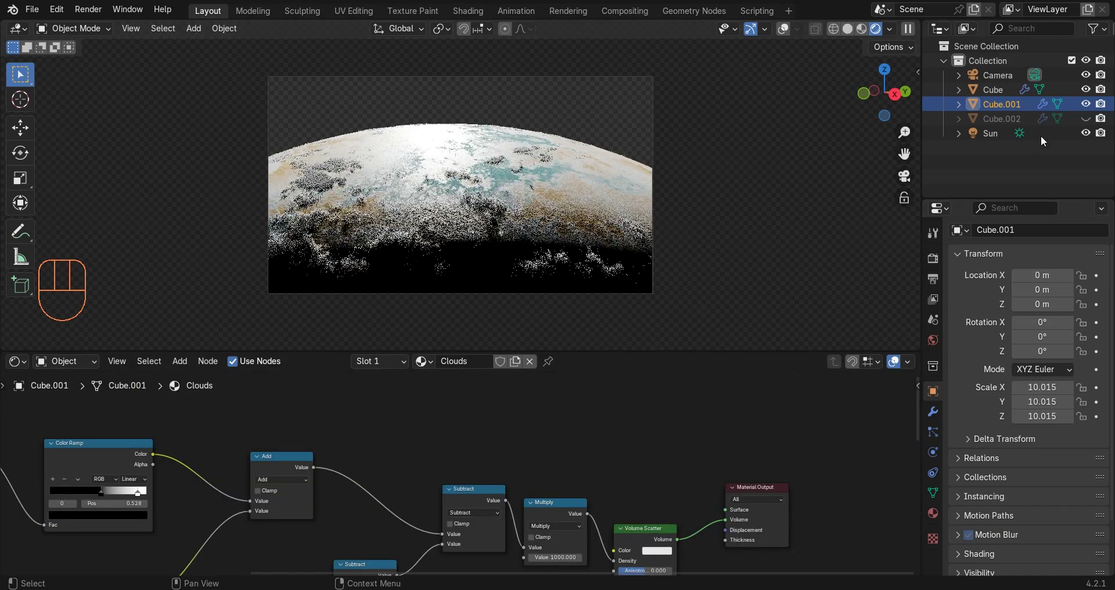
Step: Show Cube.002 again and set its scale to 10.025 on all axes
left_click(1085, 119)
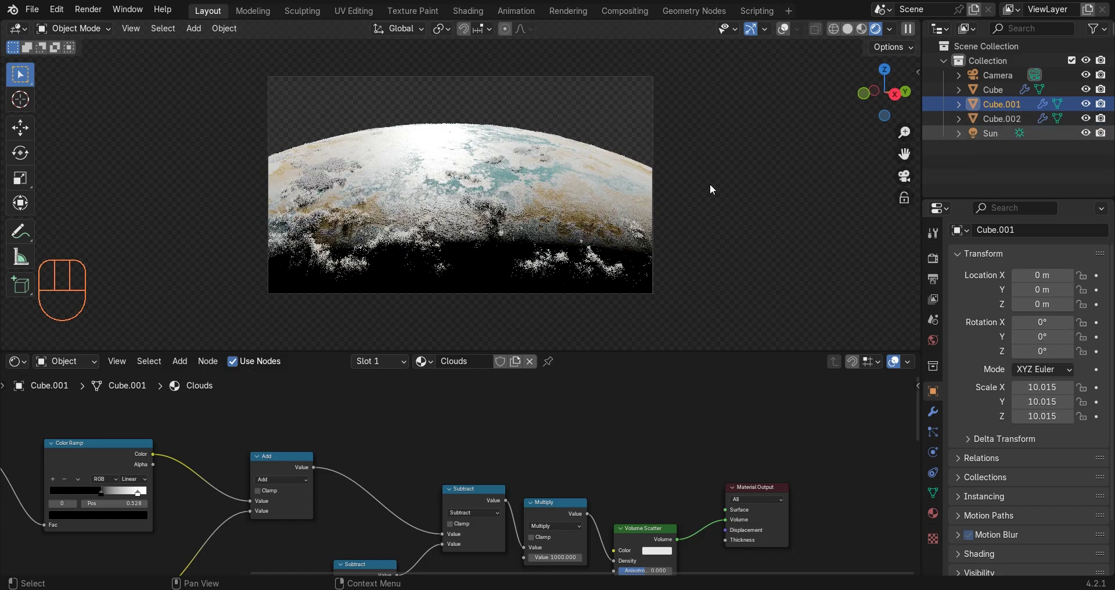
left_click(783, 29)
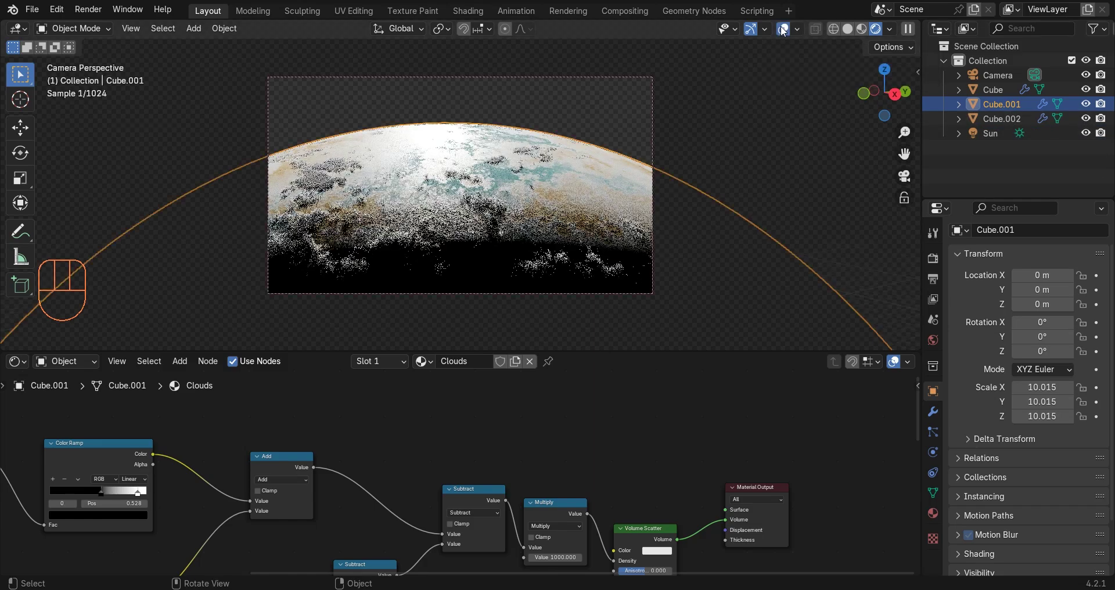
left_click(573, 77)
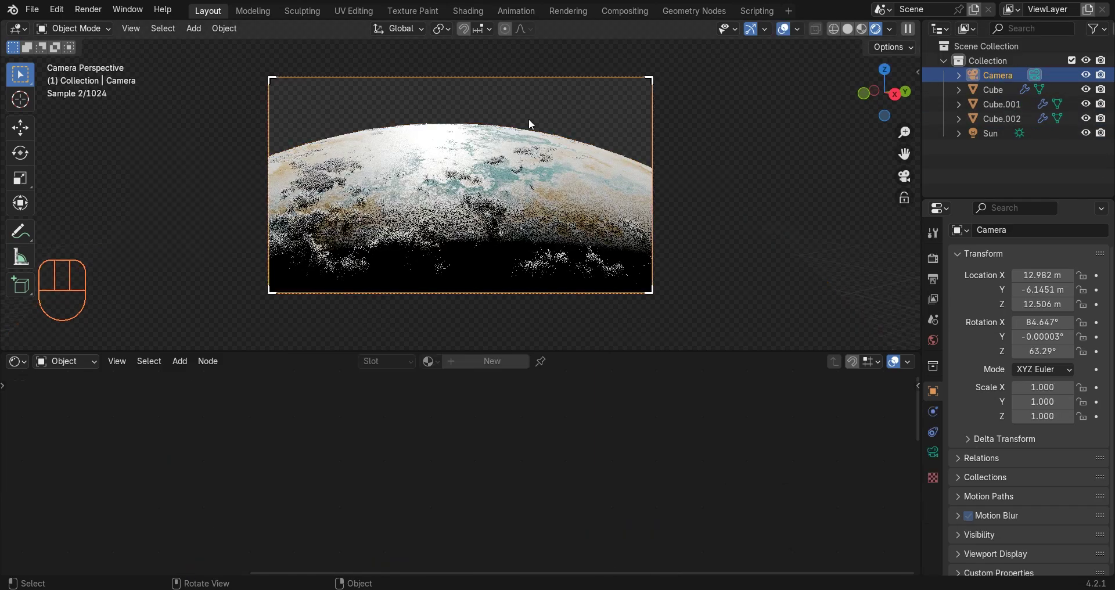
left_click(987, 118)
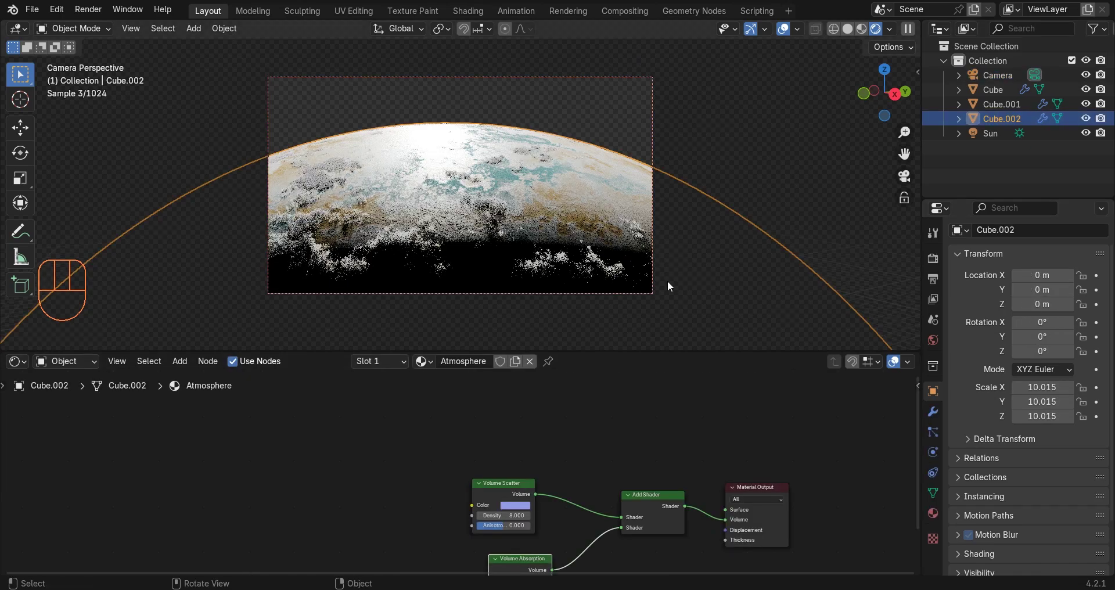
mouse_move(1050, 391)
left_mouse_down()
mouse_move(1050, 416)
mouse_move(1055, 392)
left_mouse_up()
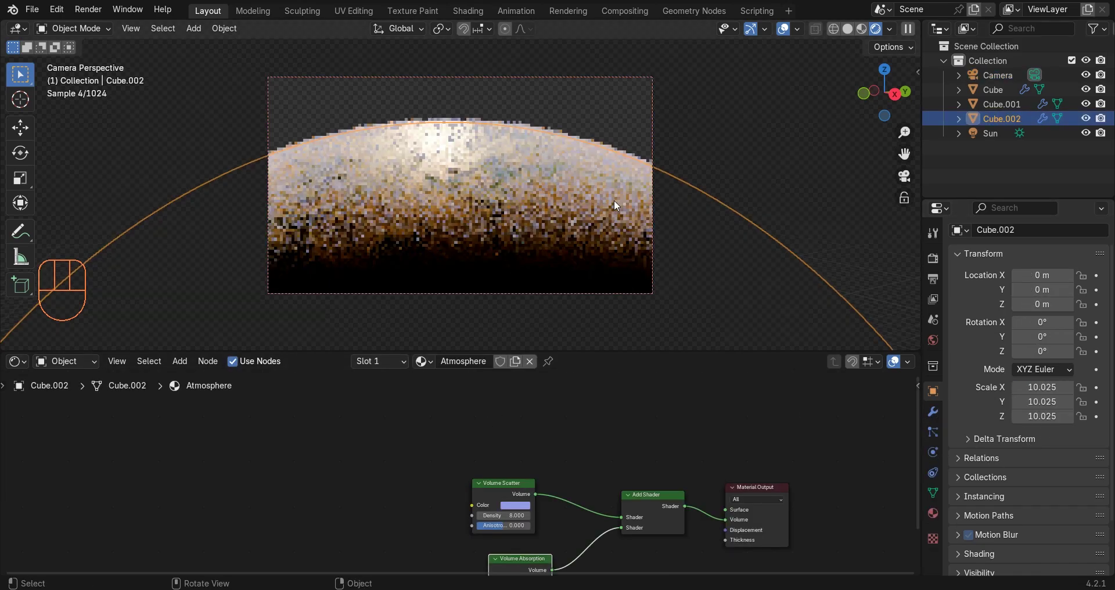
left_click(784, 29)
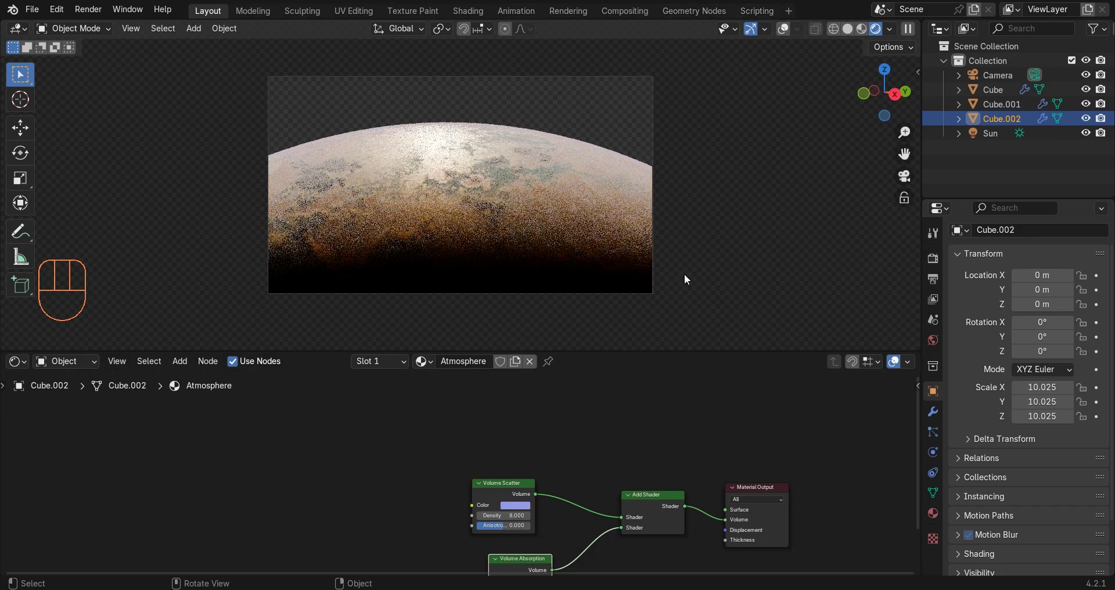
Step: Switch the viewport to solid shading, then render the still image and inspect the result
left_click(847, 28)
left_click(932, 258)
scroll(1054, 450, "down", 10)
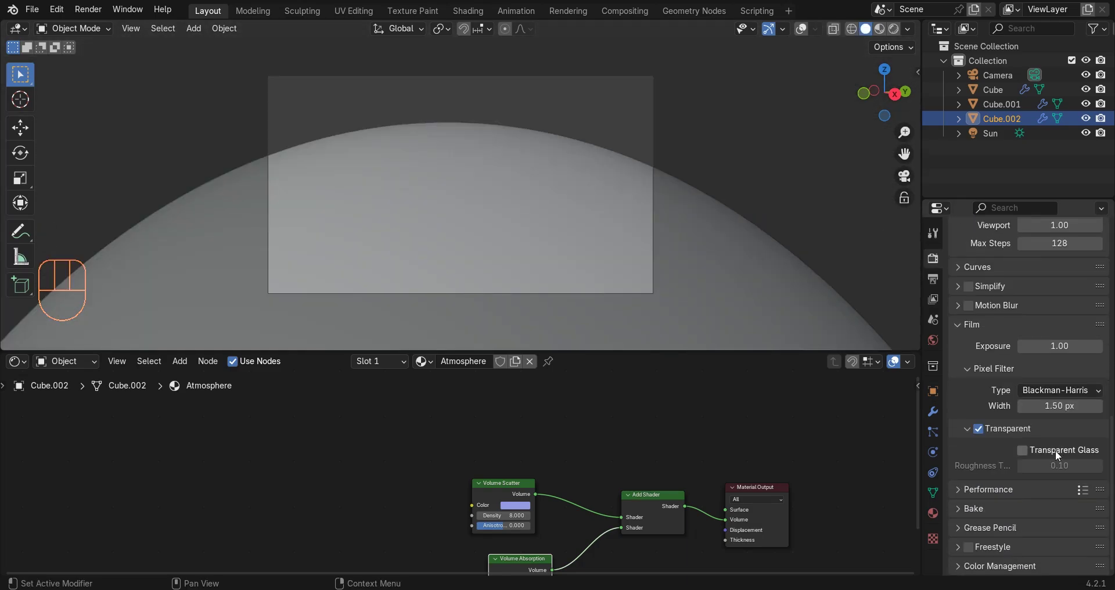
scroll(1055, 407, "up", 10)
left_click(89, 9)
left_click(96, 26)
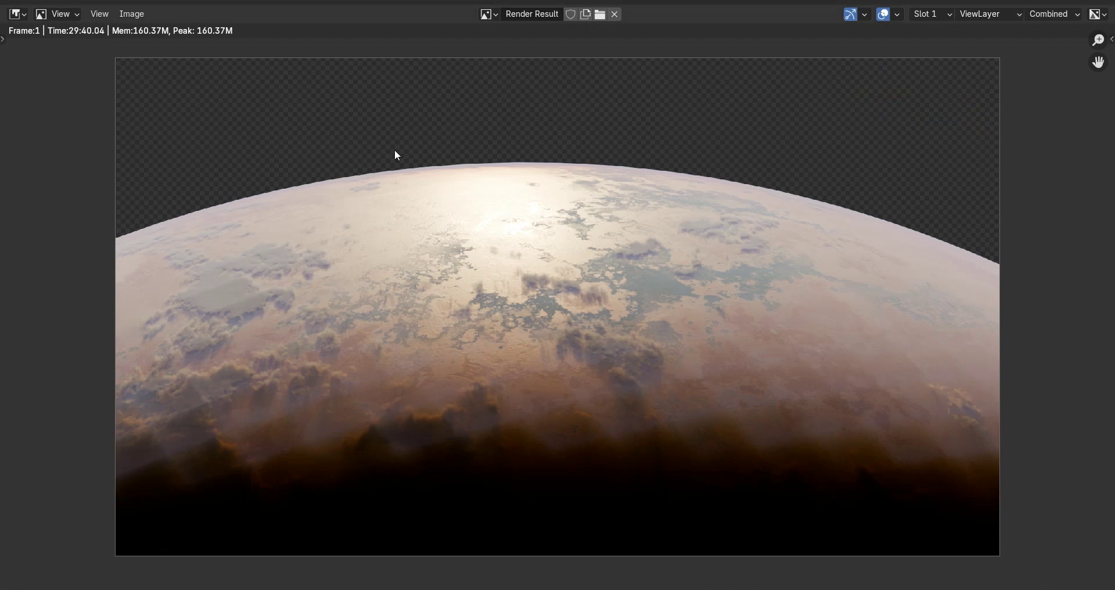
scroll(667, 267, "up", 2)
scroll(670, 290, "down", 3)
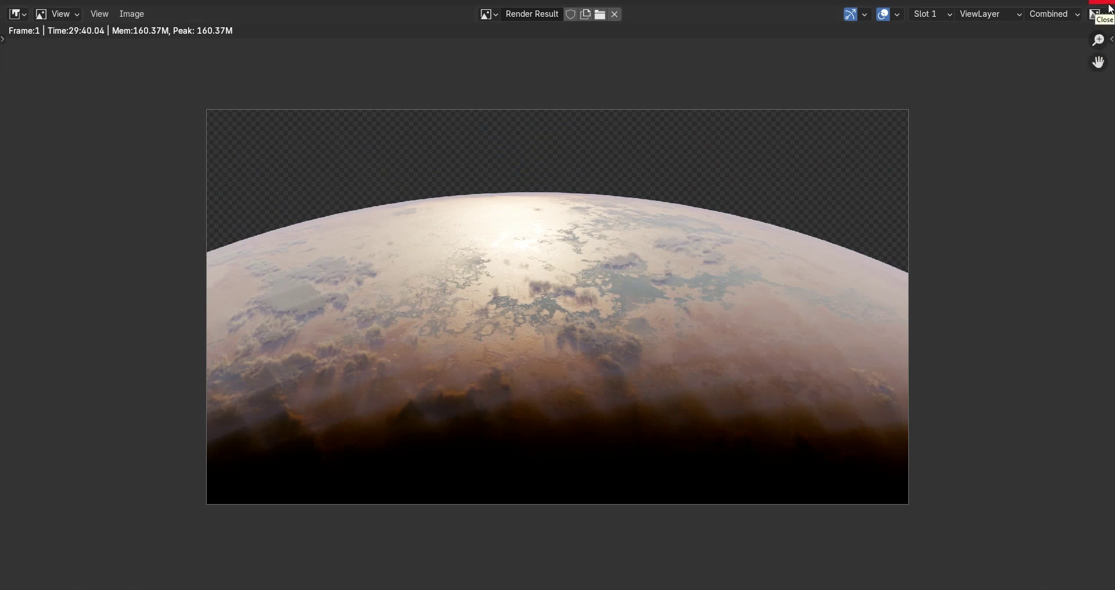
left_click(1111, 6)
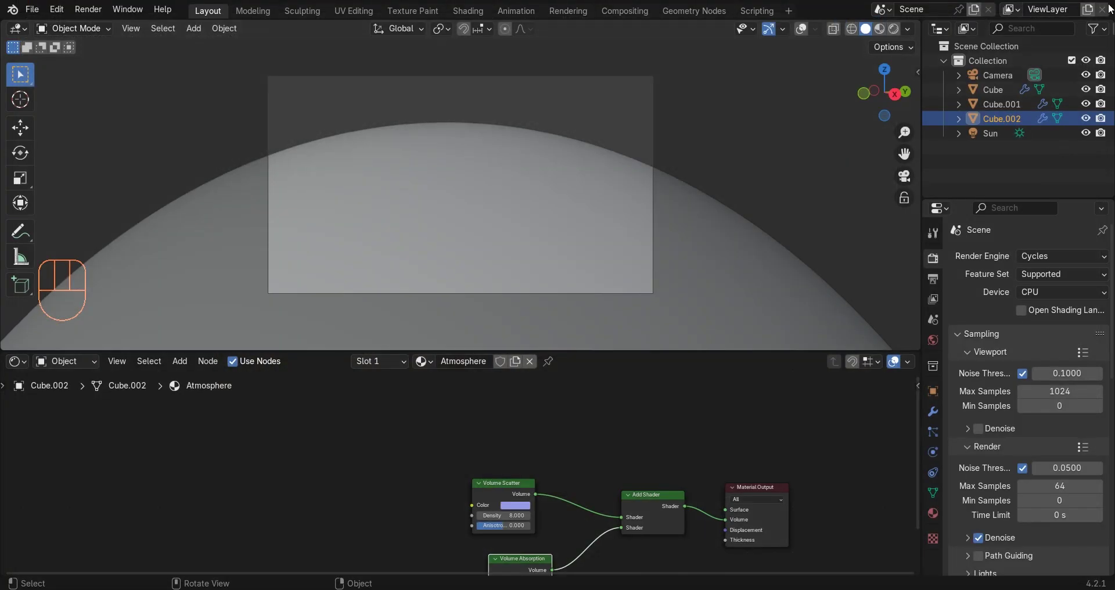
Step: Enable nodes in the Compositing workspace and space the Render Layers and Composite nodes far apart
left_click(624, 11)
left_click(191, 29)
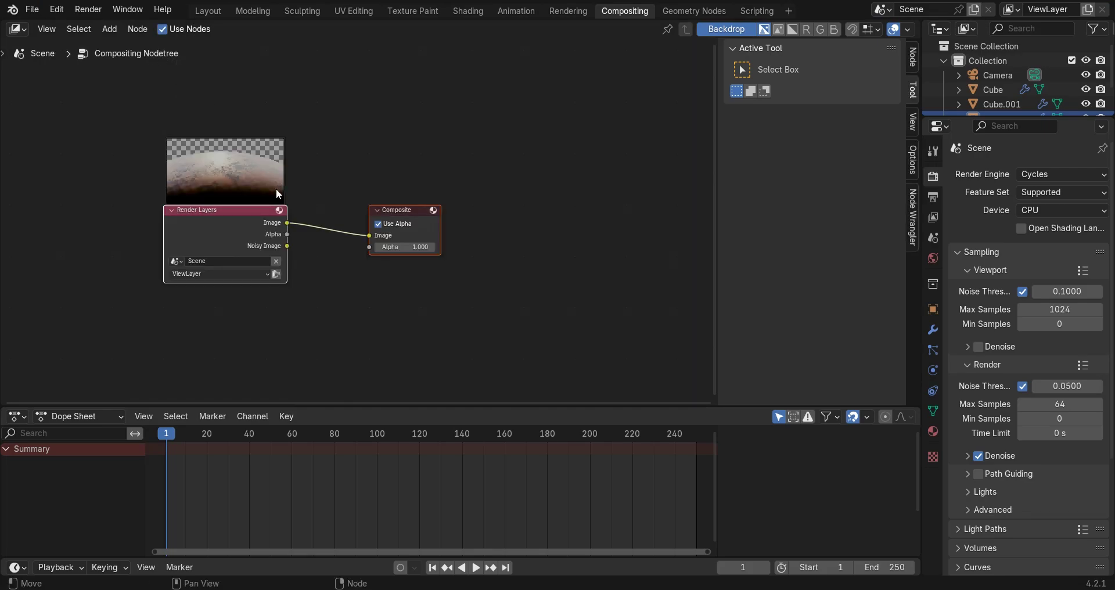
key("n")
left_click_drag(285, 212, 105, 205)
left_click(432, 170)
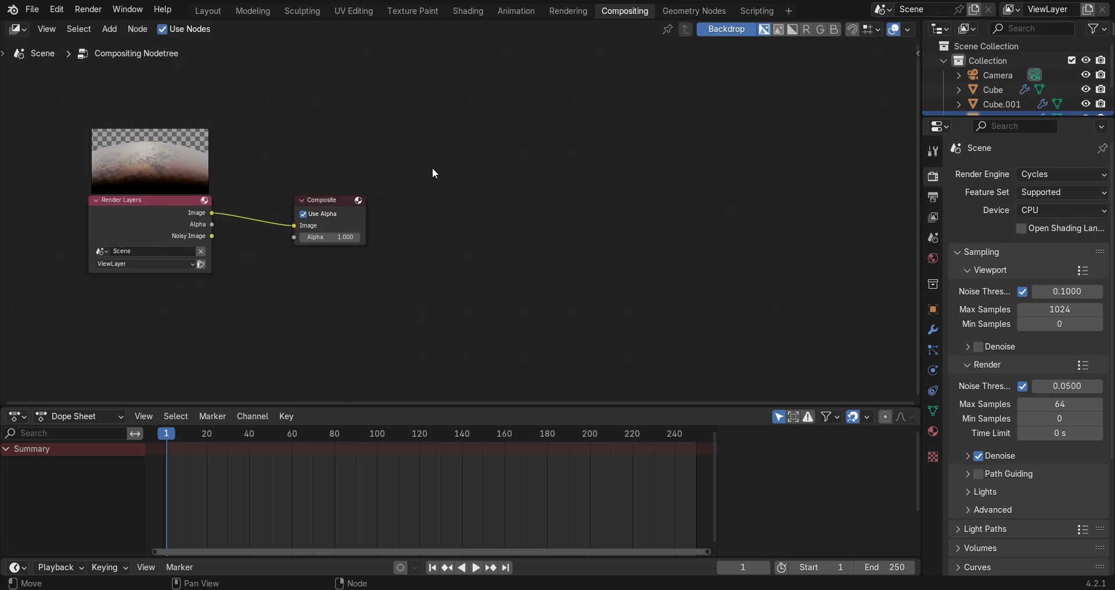
left_click_drag(496, 175, 228, 334)
key("g")
left_click(854, 288)
left_click(472, 146)
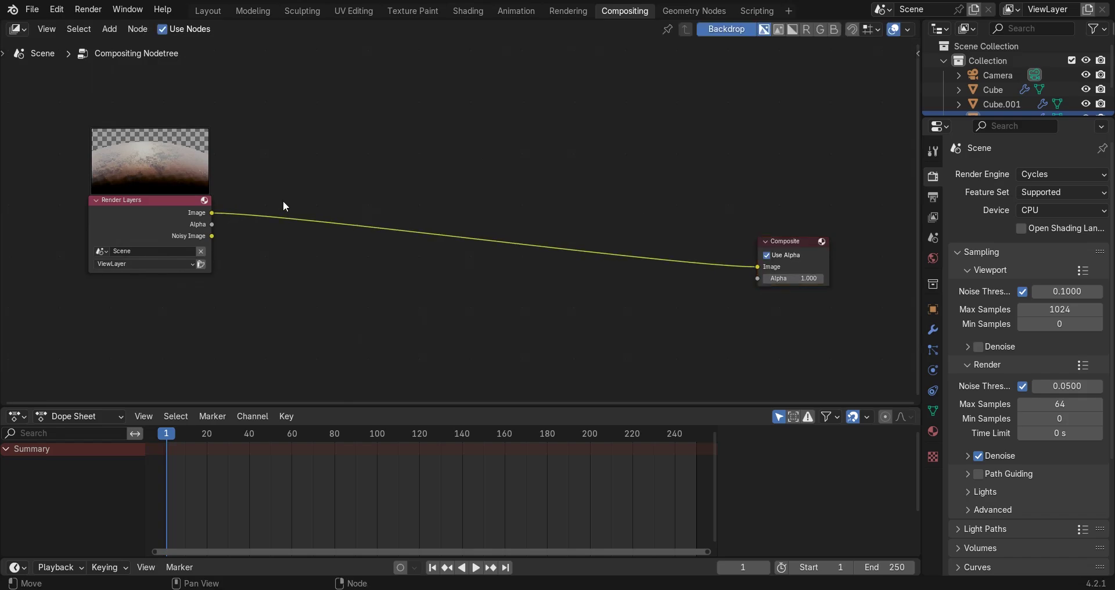
Step: Add a Viewer for the Render Layers image, place it below Composite, and shrink the backdrop to fit
left_click(152, 217, "ctrl+shift")
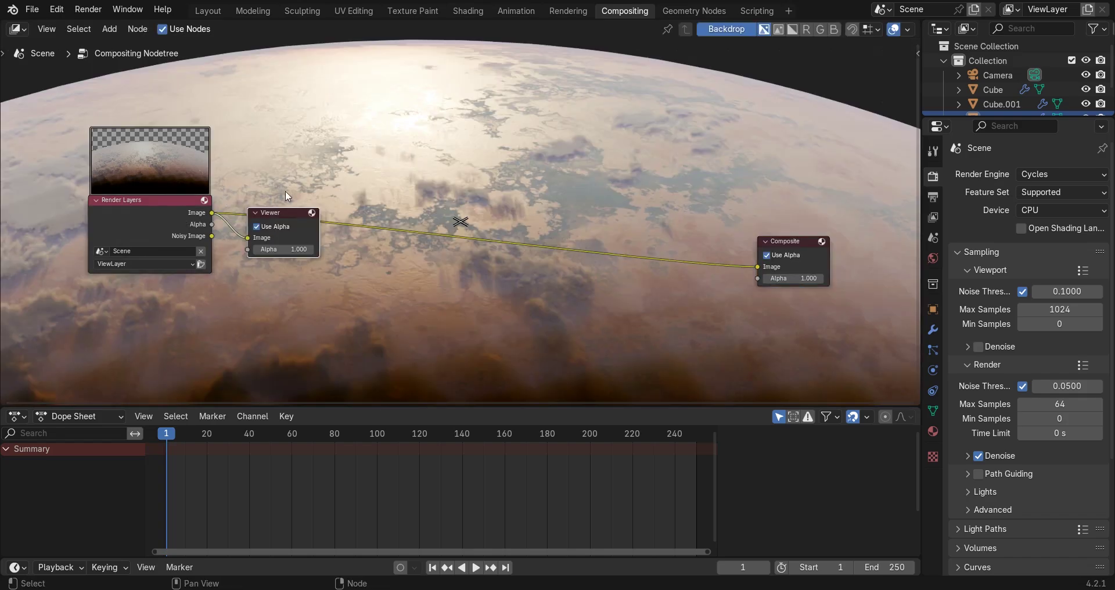
left_click_drag(360, 214, 868, 309)
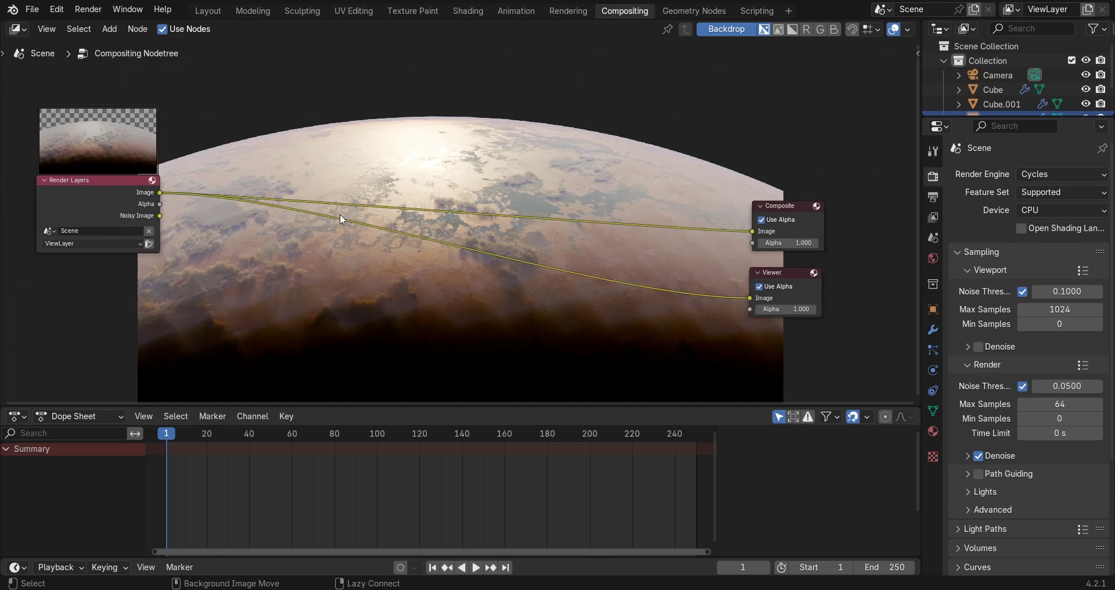
key("alt+v")
key("alt+v")
key("v")
key("v")
left_click_drag(141, 198, 115, 231)
Step: Insert an Alpha Over node before the Viewer and connect the Render Layers image to its second Image input
key("shift+a")
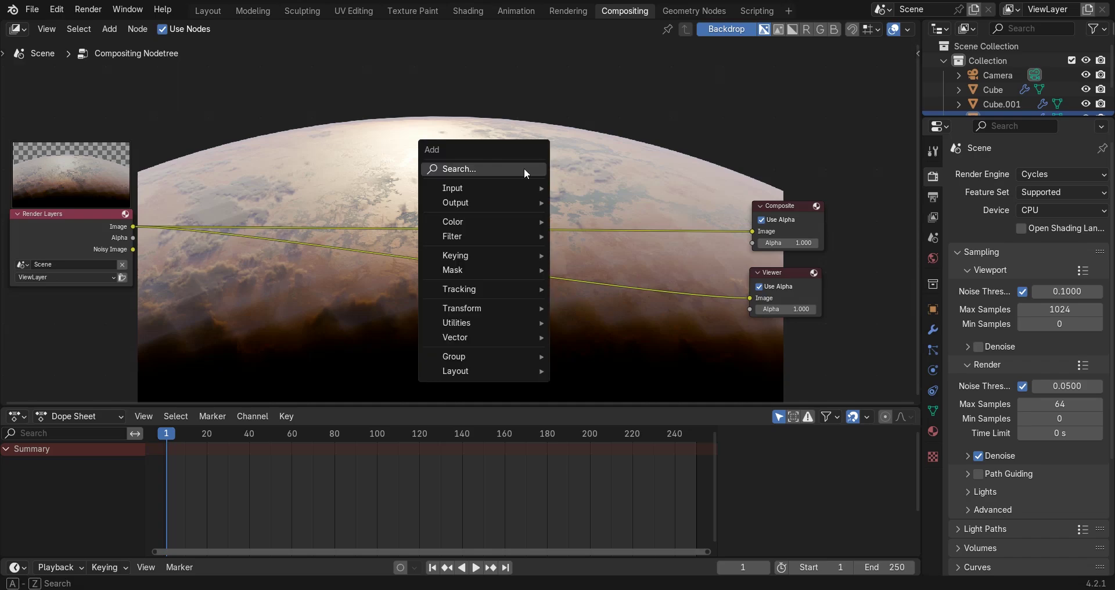
type("alpha")
key("Return")
left_click(577, 240)
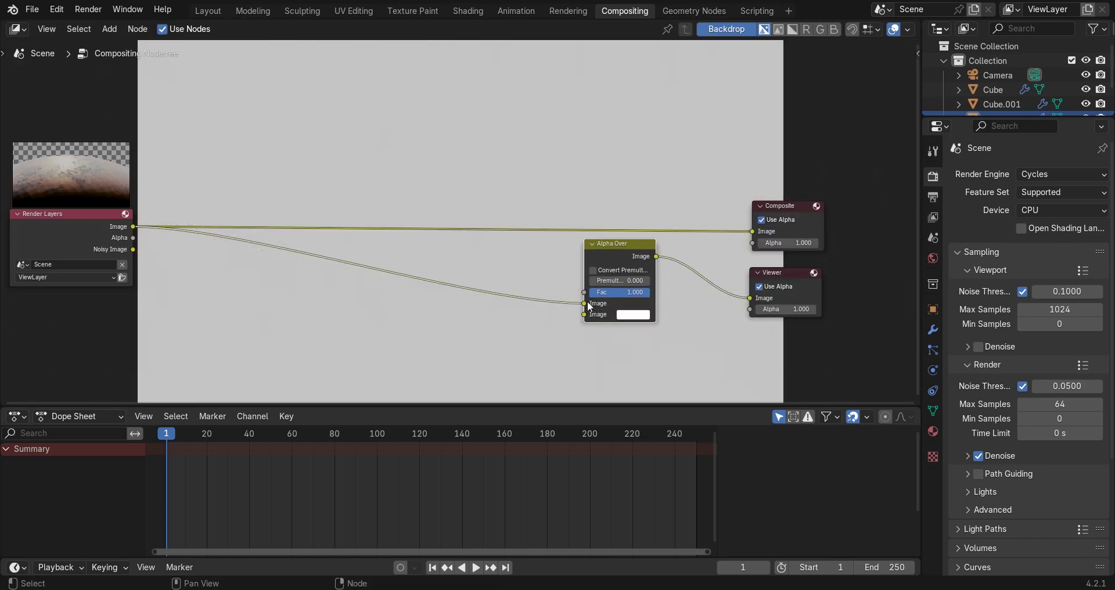
left_click_drag(587, 301, 588, 314)
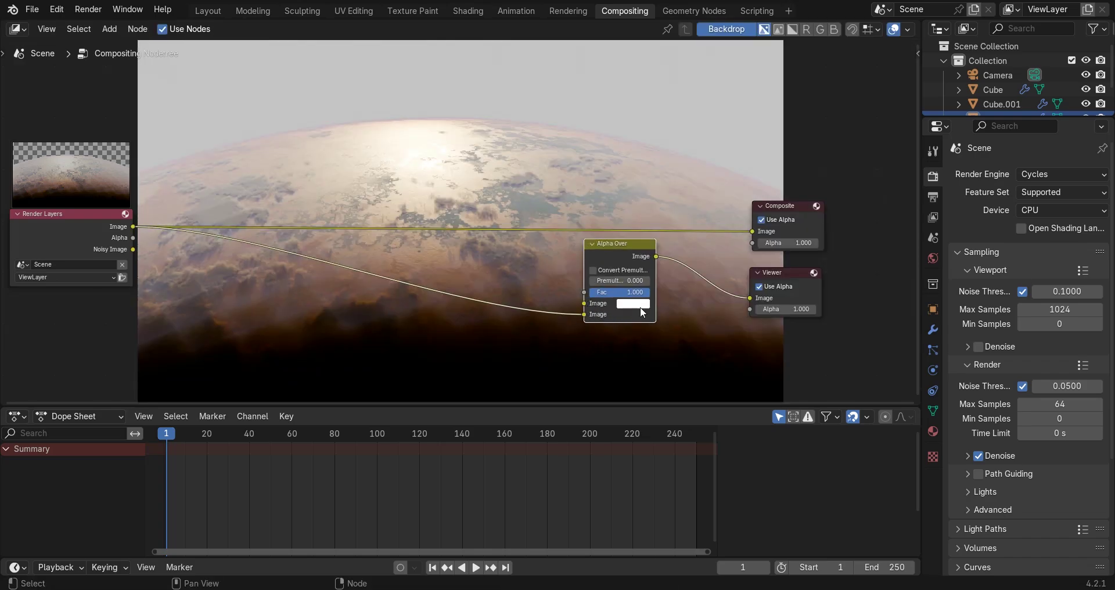
Step: Set the first Image colour of the Alpha Over node to black as the background
left_click(628, 303)
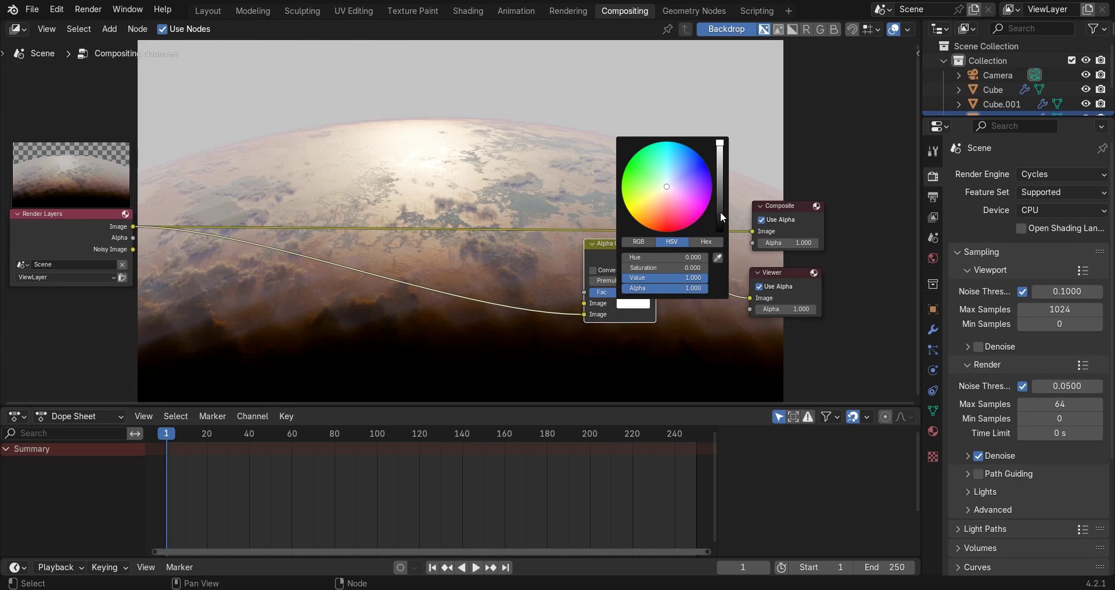
left_click_drag(720, 211, 720, 235)
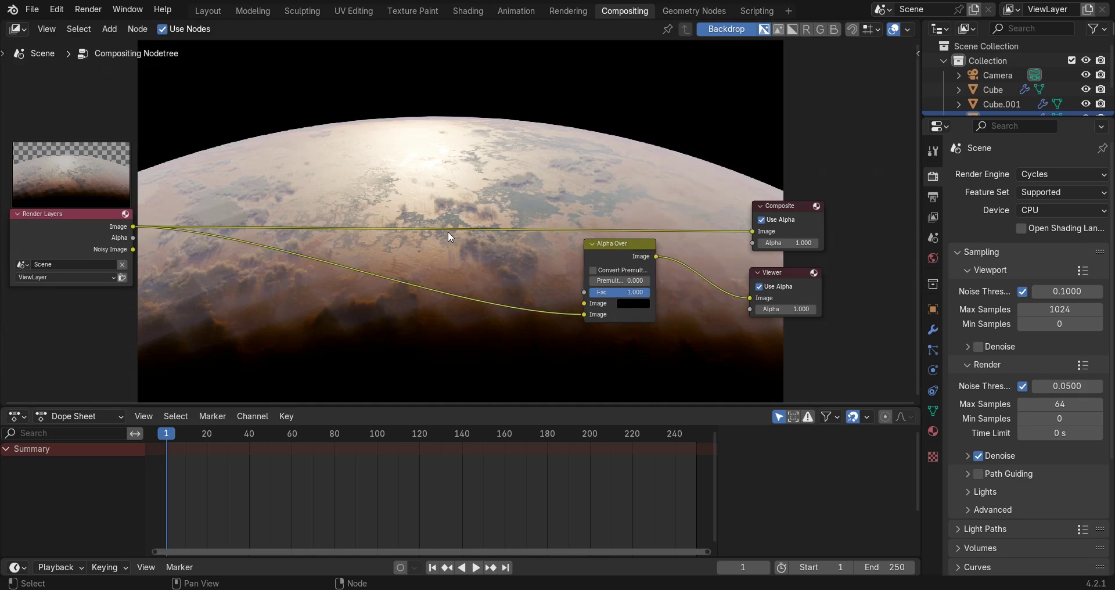
Step: Add a second Alpha Over node and insert it on the link between Render Layers and the existing Alpha Over
key("shift+a")
type("a")
key("Return")
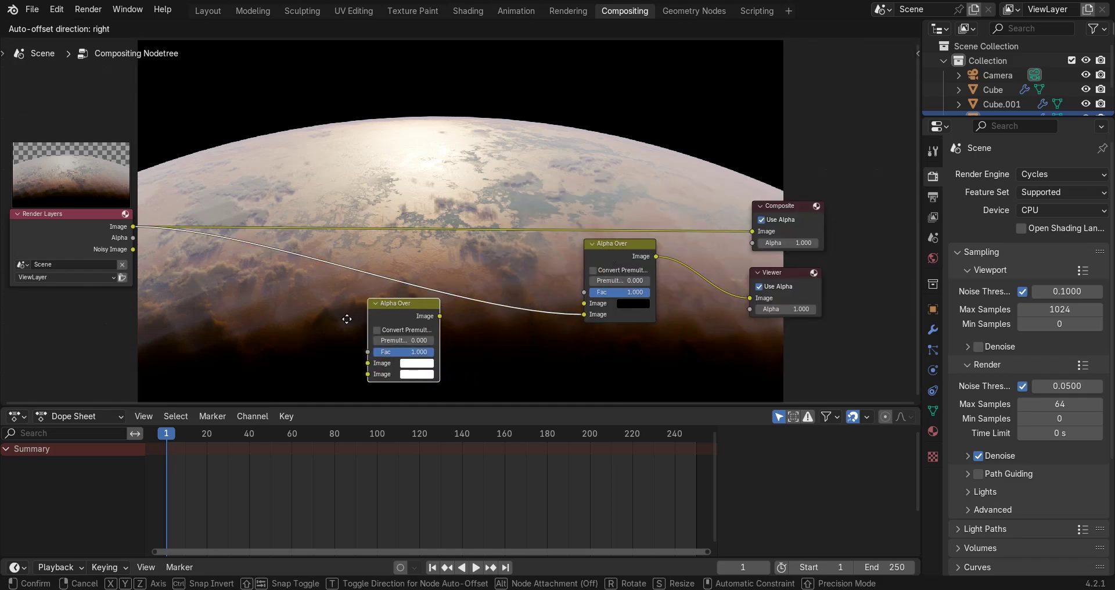
left_click(311, 318)
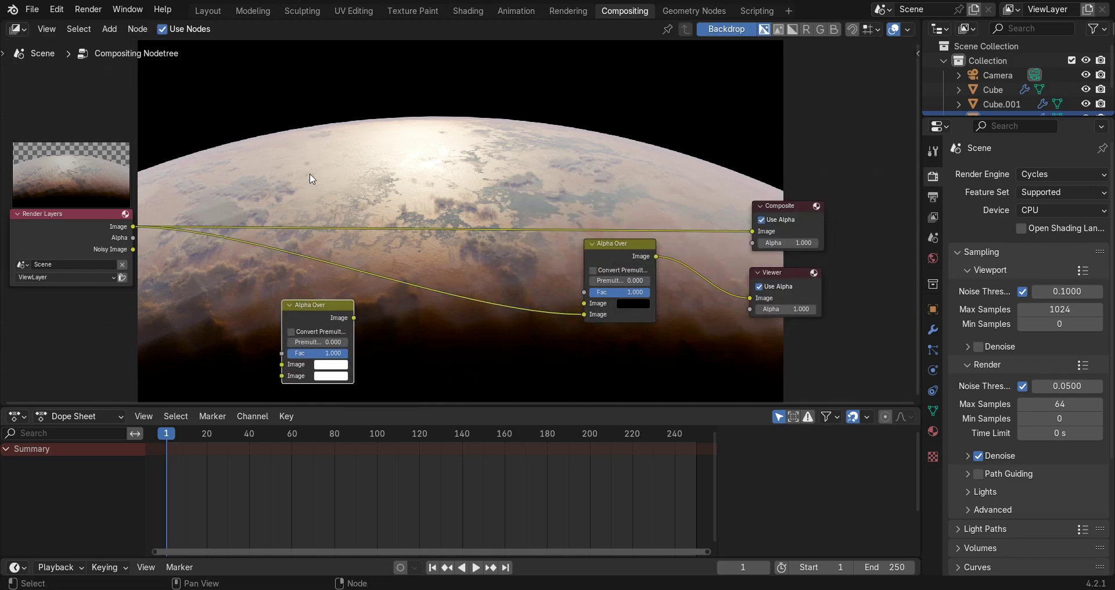
left_click(310, 177)
middle_click_drag(363, 301, 465, 289)
scroll(350, 273, "up", 3)
middle_click_drag(292, 243, 325, 204)
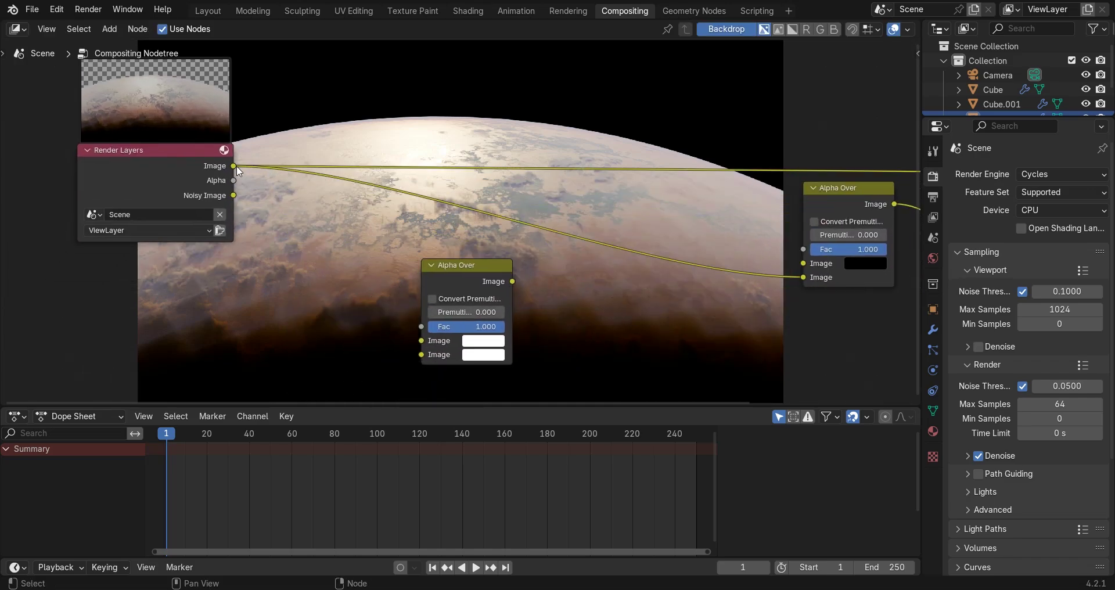
left_click_drag(233, 166, 250, 204)
left_click_drag(277, 278, 277, 280)
left_click_drag(475, 278, 598, 232)
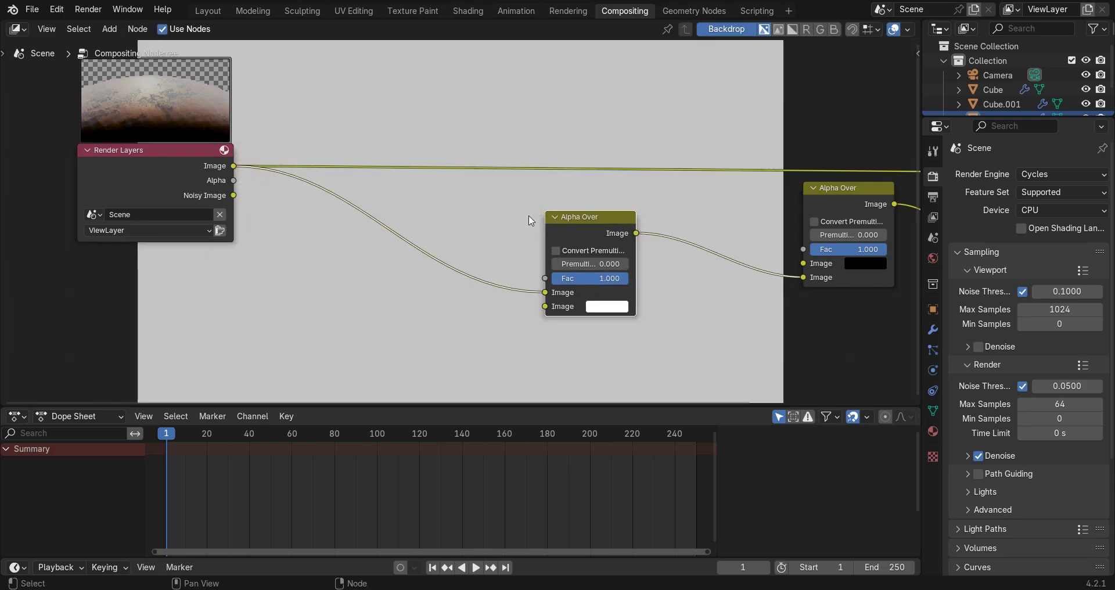
Step: Add a Blur node fed by the Render Layers image into the new Alpha Over's first Image input, with the unblurred render in the second
key("shift+a")
type("b")
left_click(547, 251)
left_click(297, 241)
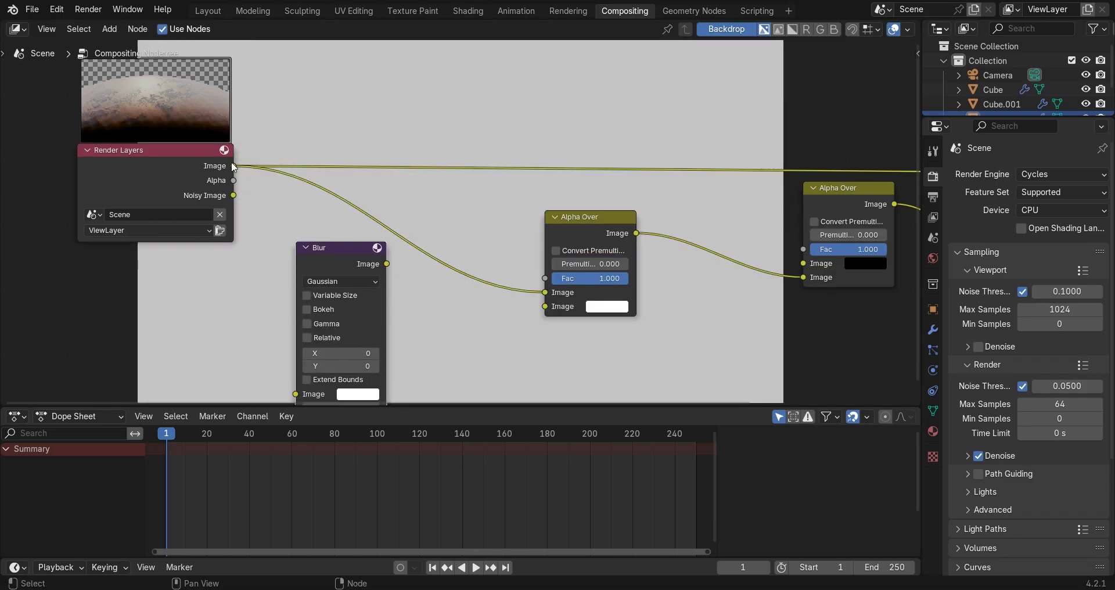
left_click_drag(232, 167, 297, 359)
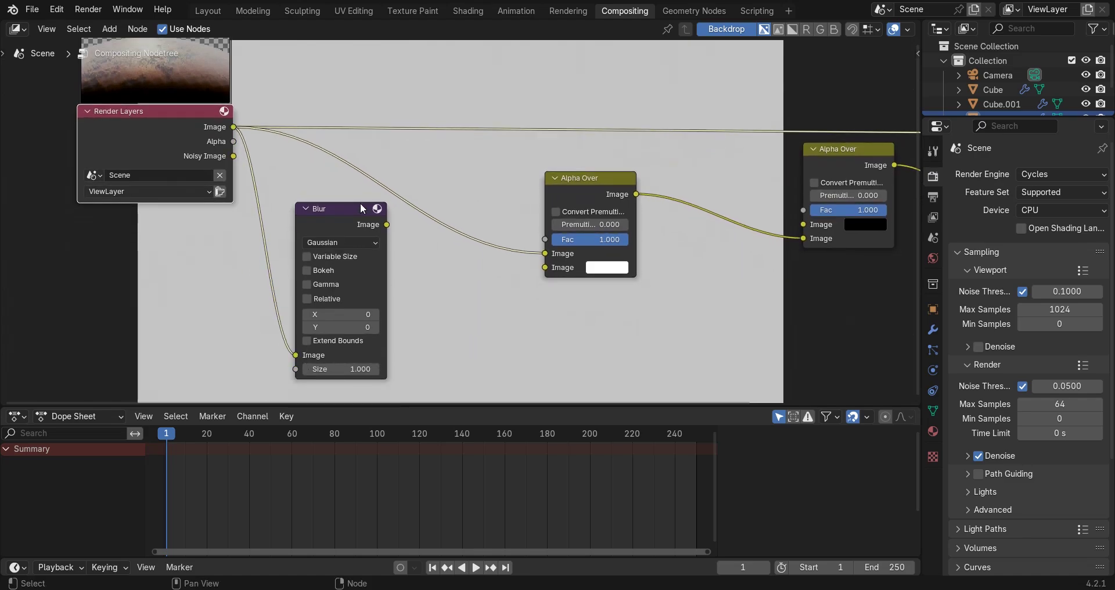
left_click_drag(360, 203, 545, 253)
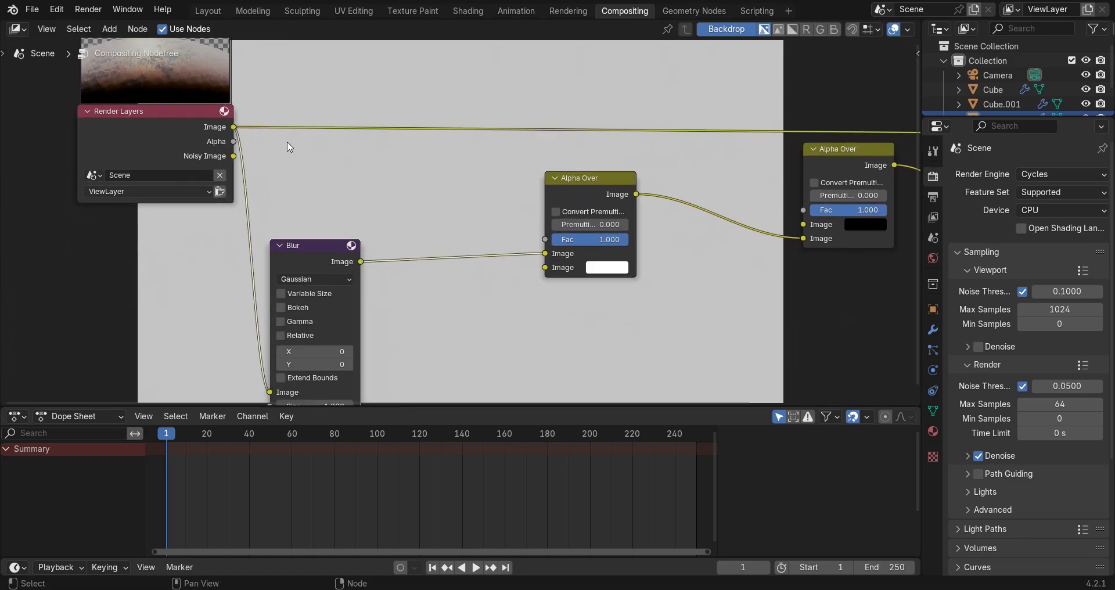
left_click_drag(232, 127, 545, 267)
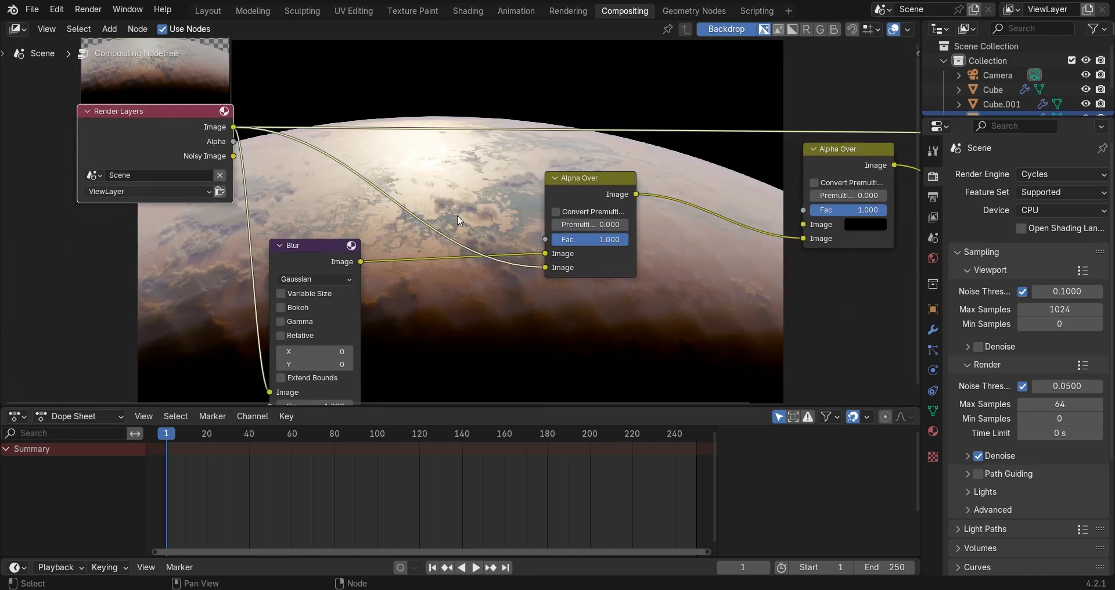
Step: Make the Blur node's size relative and set its Y blur to 2%
middle_click_drag(458, 215, 462, 93)
scroll(328, 196, "up", 3)
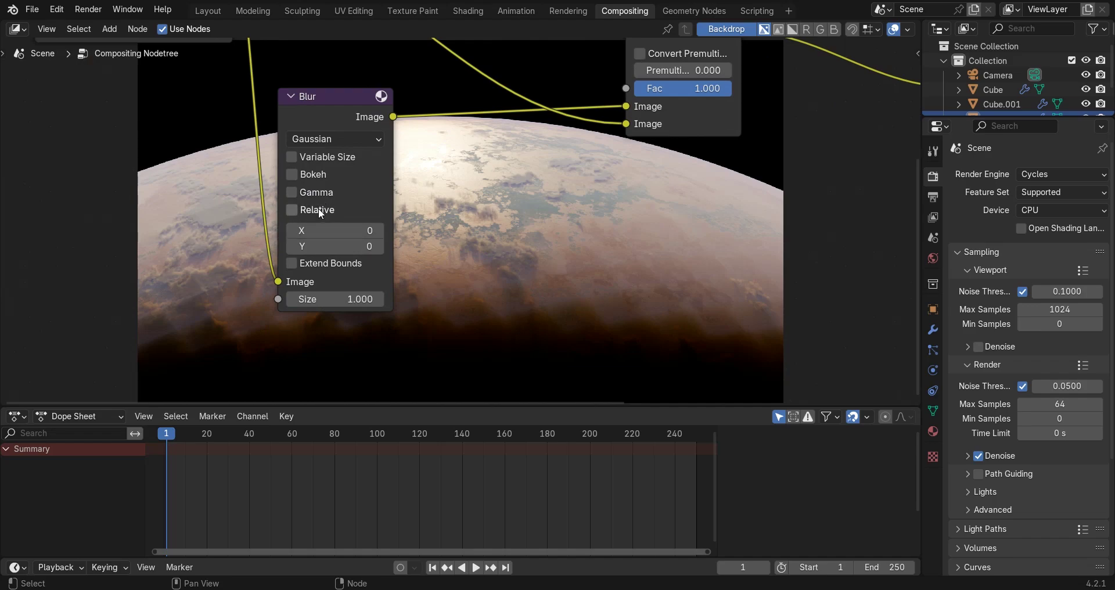
left_click(318, 209)
left_click_drag(329, 284, 349, 283)
left_click(333, 285)
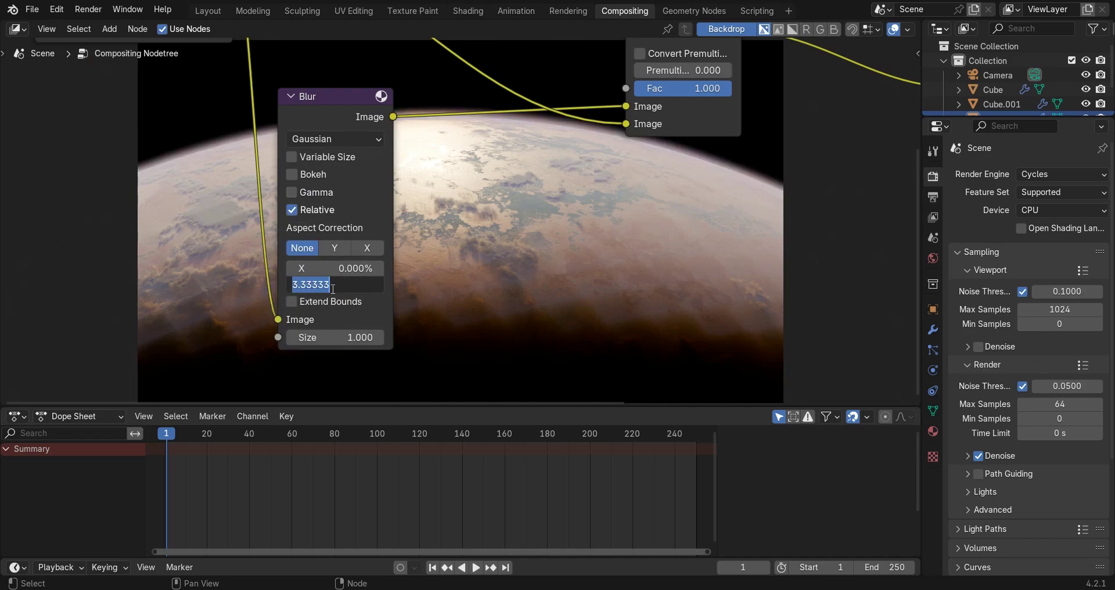
key("Escape")
middle_click_drag(402, 271, 387, 175)
left_click(335, 187)
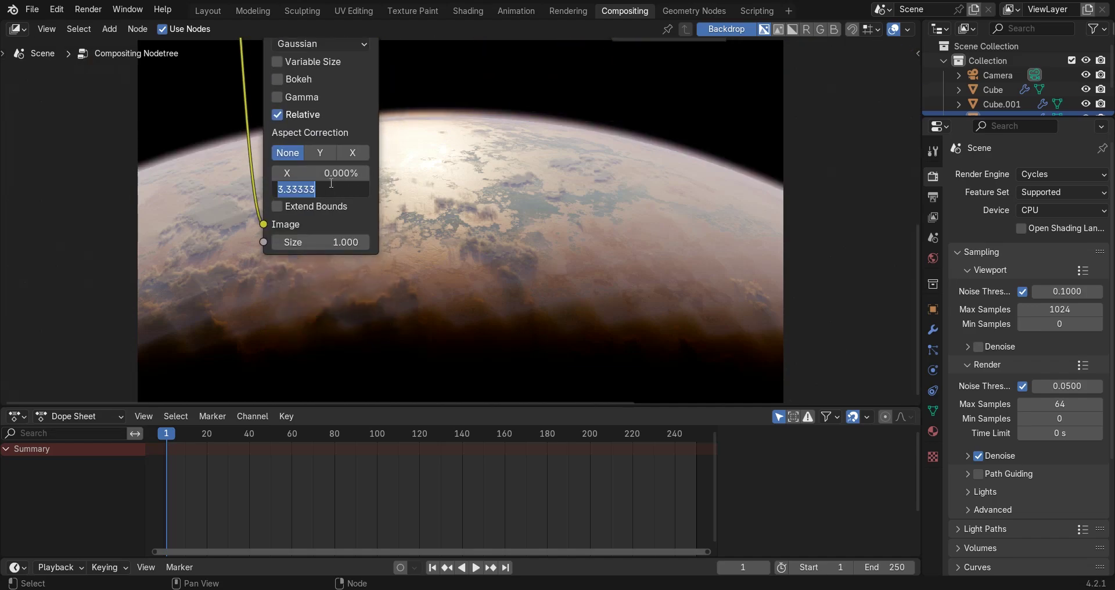
type("2")
key("Return")
Step: Make room beside the Blur node and insert a Color Balance node between Blur and the Alpha Over
middle_click_drag(465, 101, 395, 279)
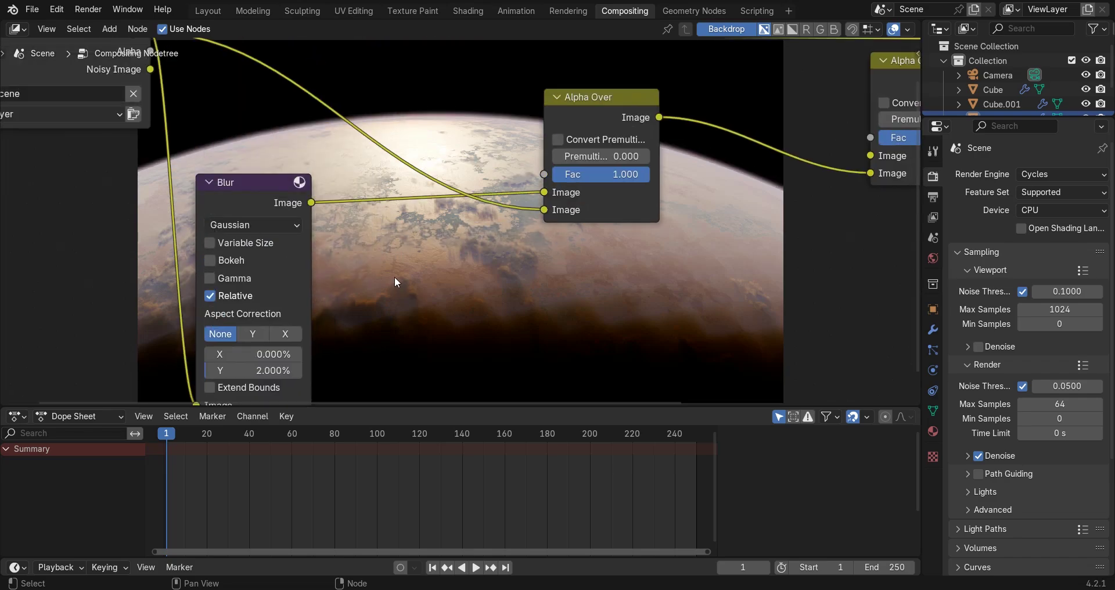
scroll(395, 277, "down", 1)
left_click_drag(249, 203, 184, 237)
key("shift+a")
type("c")
left_click(304, 227)
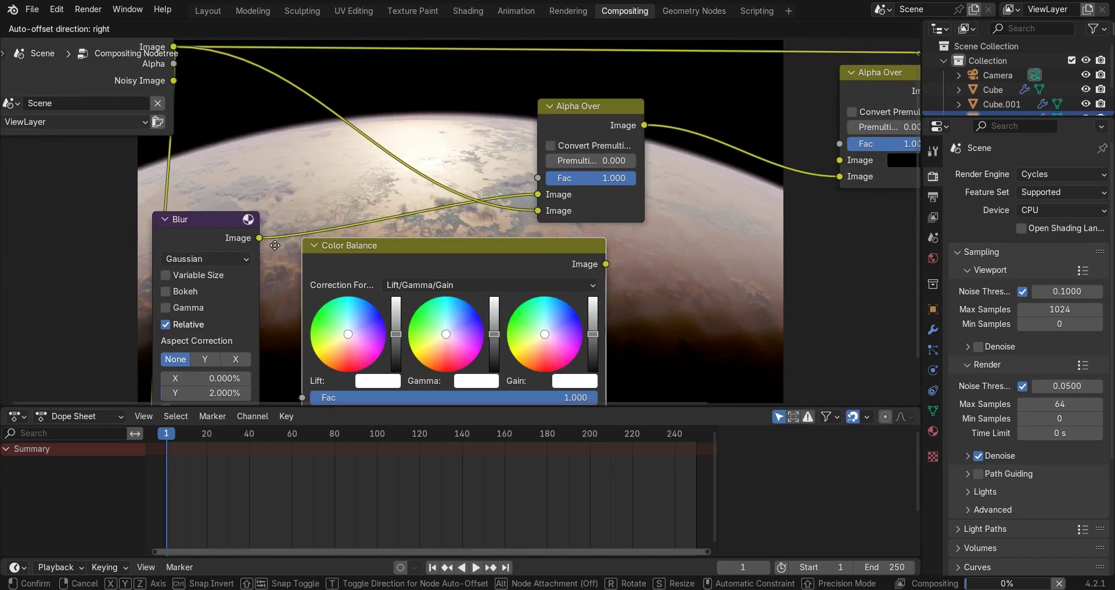
left_click(200, 210)
Step: Tint the Color Balance gamma and gain pale cyan and its lift light blue to colour the atmospheric glow
left_click_drag(434, 282, 437, 283)
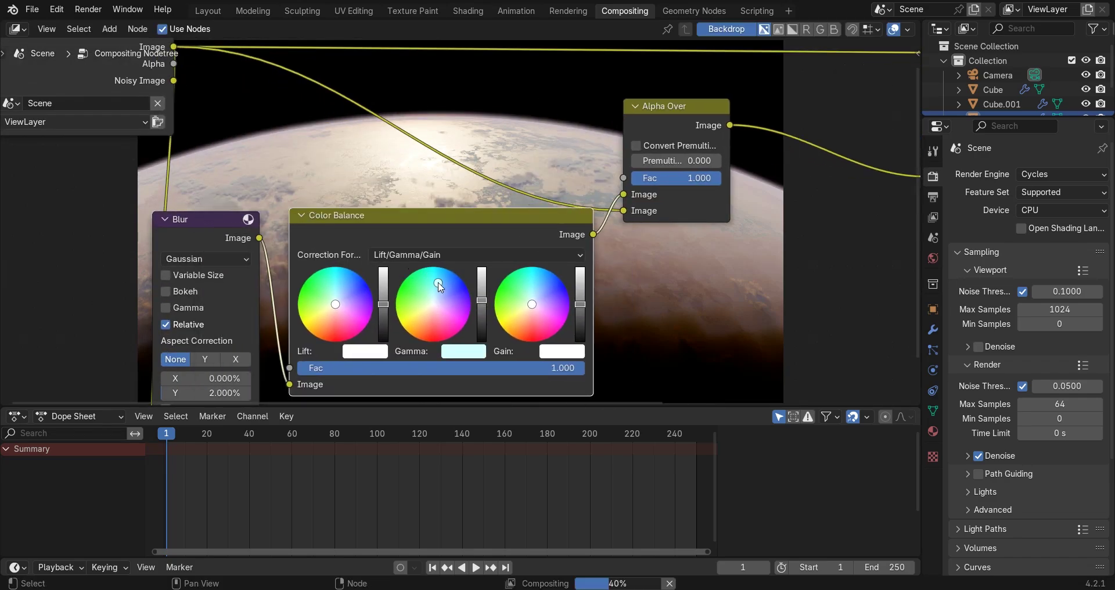
middle_click_drag(481, 171, 426, 105)
left_click_drag(480, 225, 485, 221)
middle_click_drag(483, 218, 371, 104)
middle_click_drag(305, 309, 352, 215)
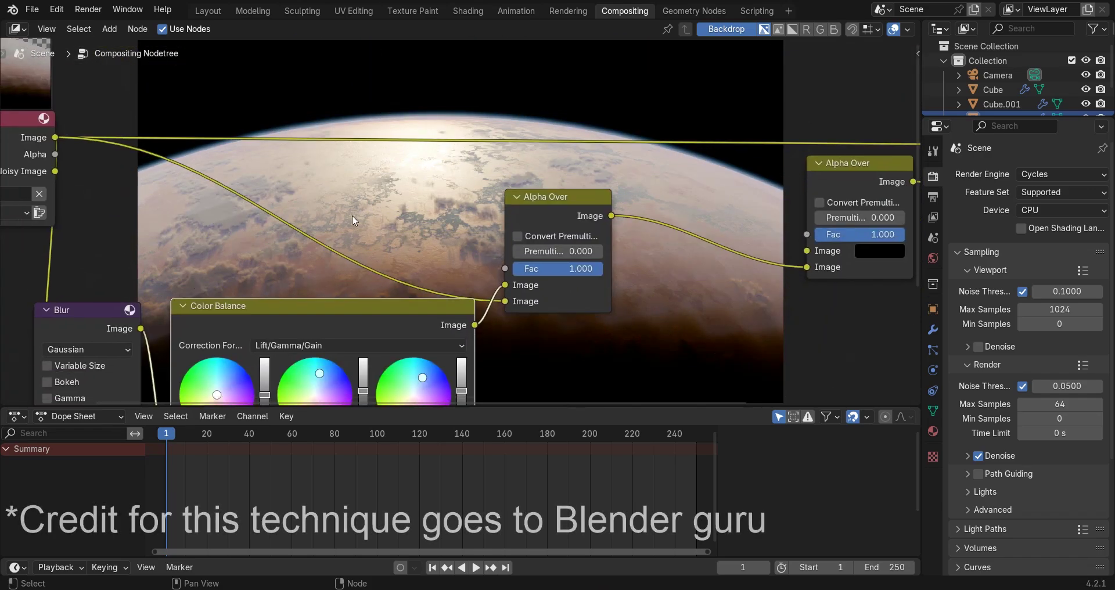
left_click_drag(218, 400, 224, 379)
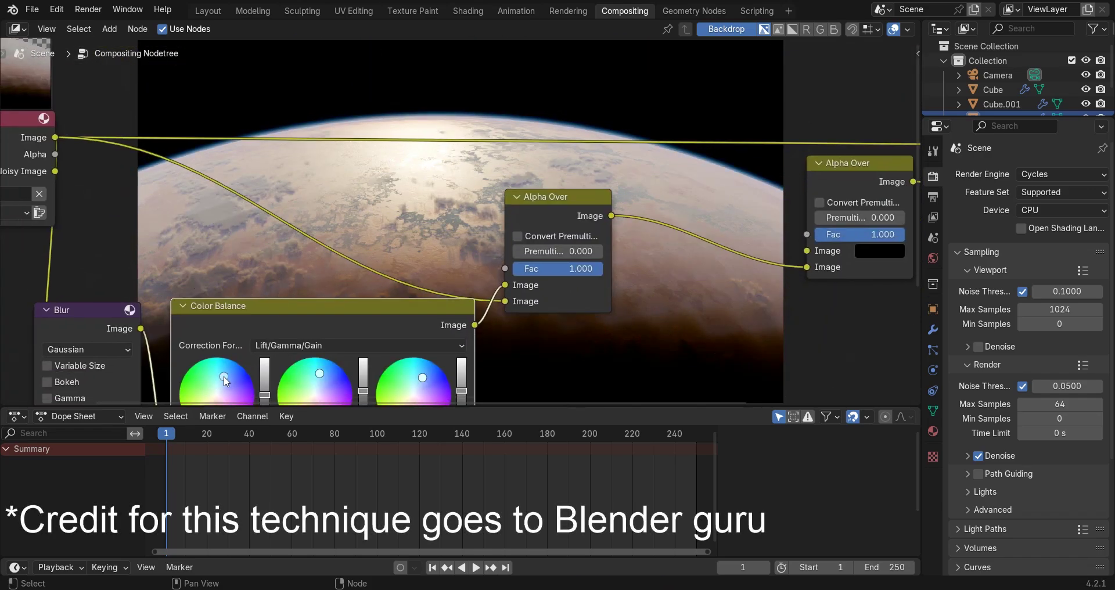
Step: Set the Blur node's relative Y blur to 2.5%
middle_click_drag(218, 401, 267, 327)
middle_click_drag(199, 396, 350, 256)
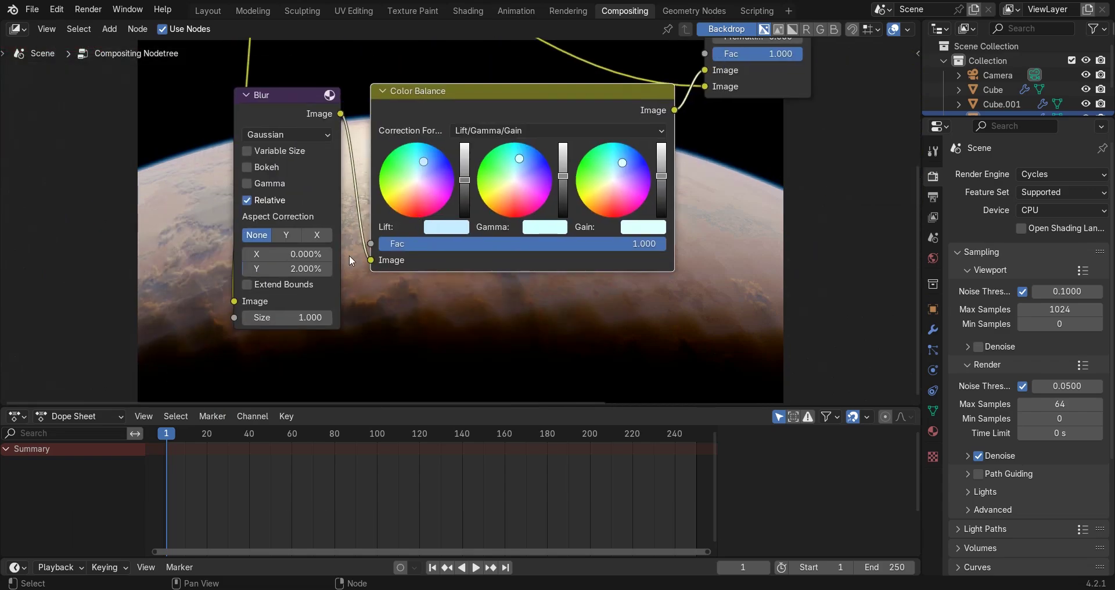
double_click(309, 268)
type("2.5")
key("Return")
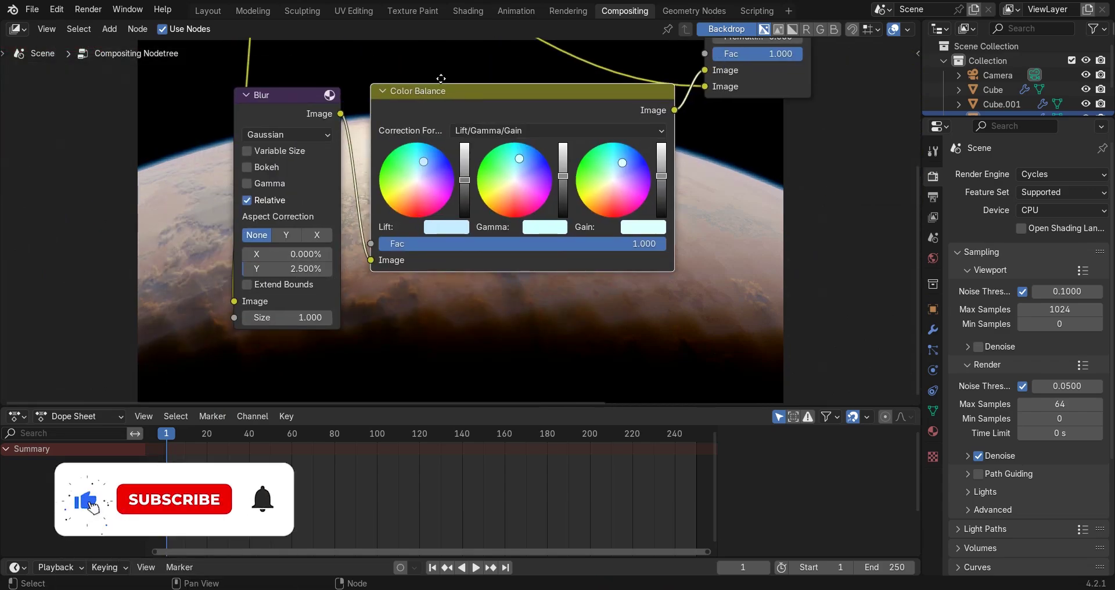
Step: Display the Viewer Node image in the Rendering workspace and examine the whole composited planet
middle_click_drag(441, 77, 367, 247)
left_click(568, 11)
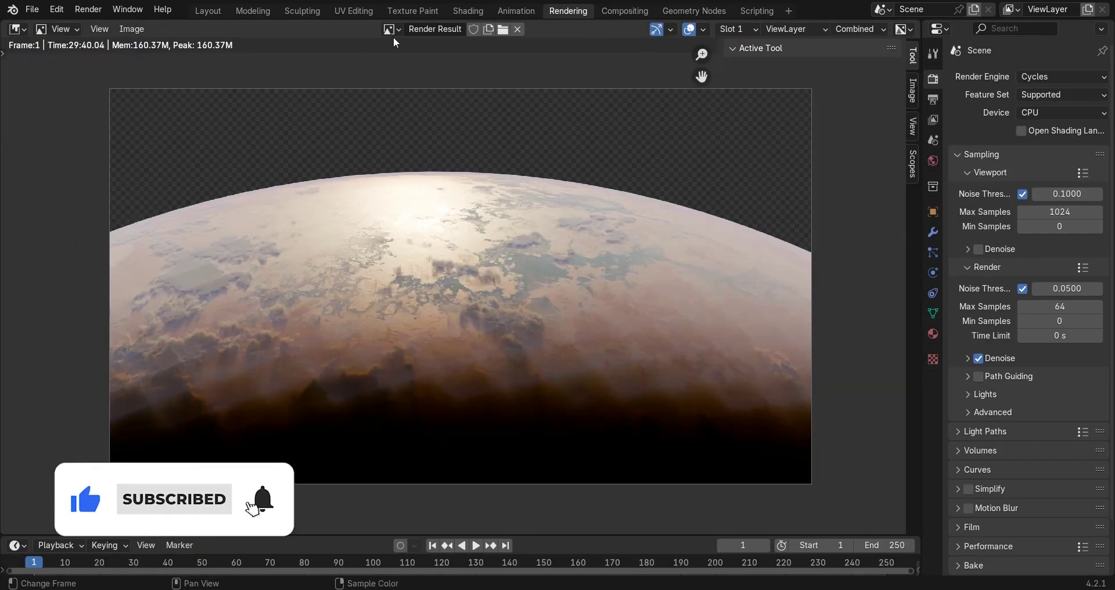
left_click(392, 29)
left_click(409, 64)
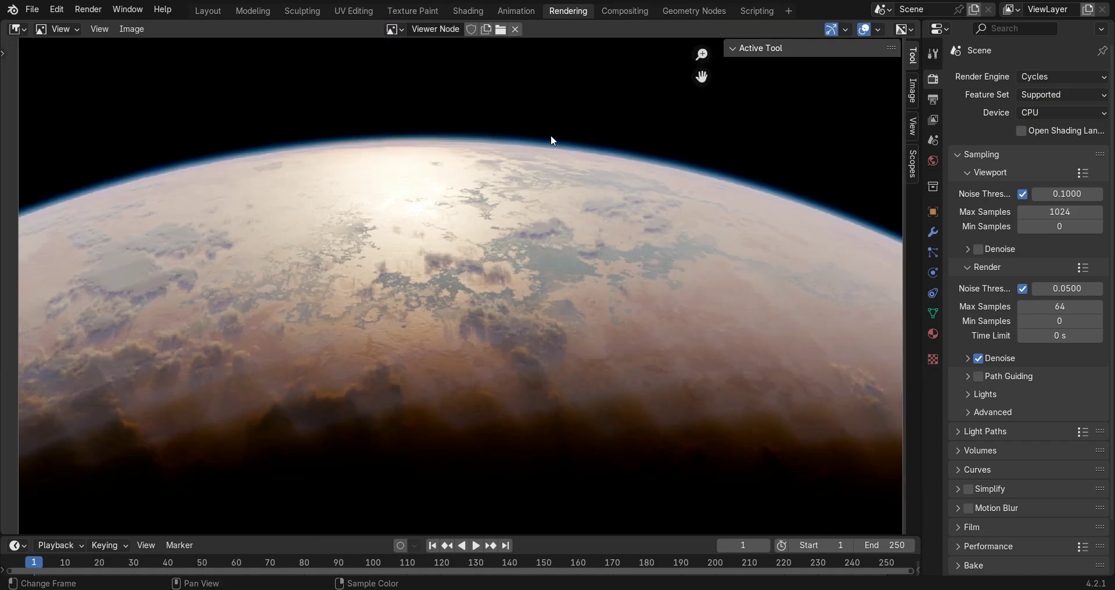
scroll(550, 135, "down", 1)
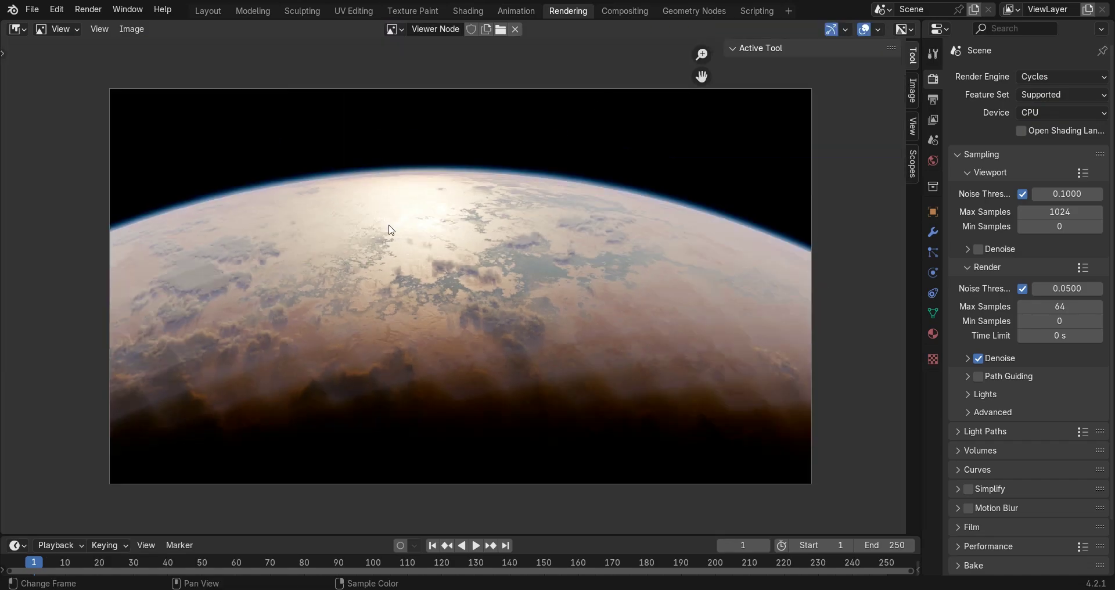